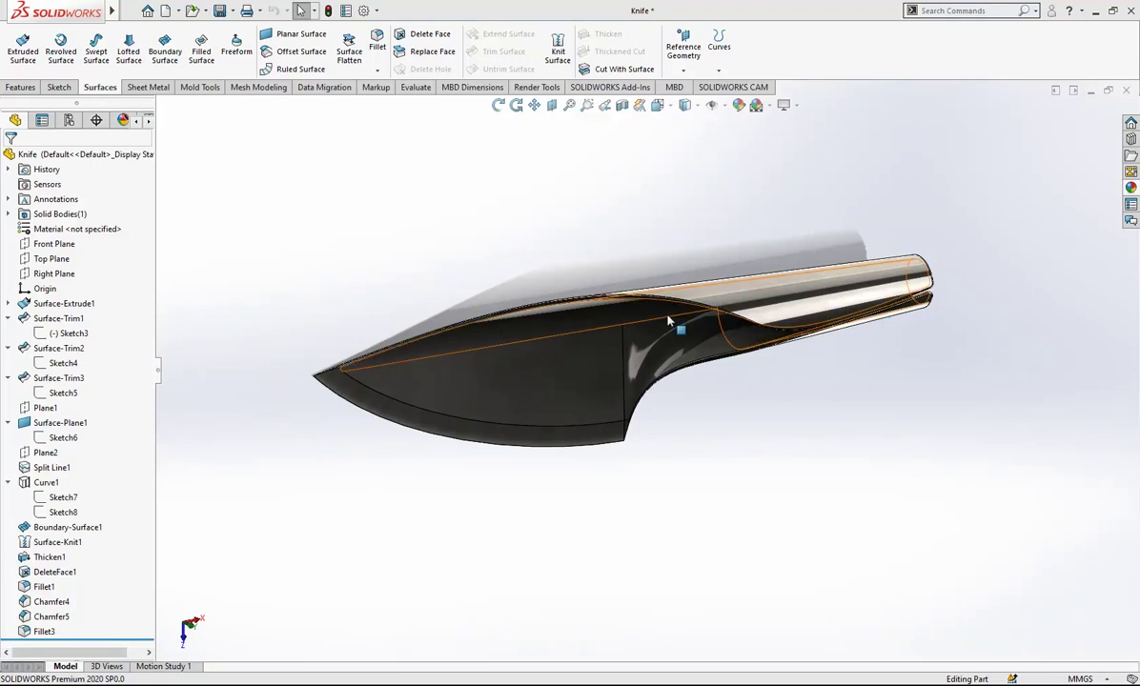
Create a new part document.
scroll(634, 265, "down", 1)
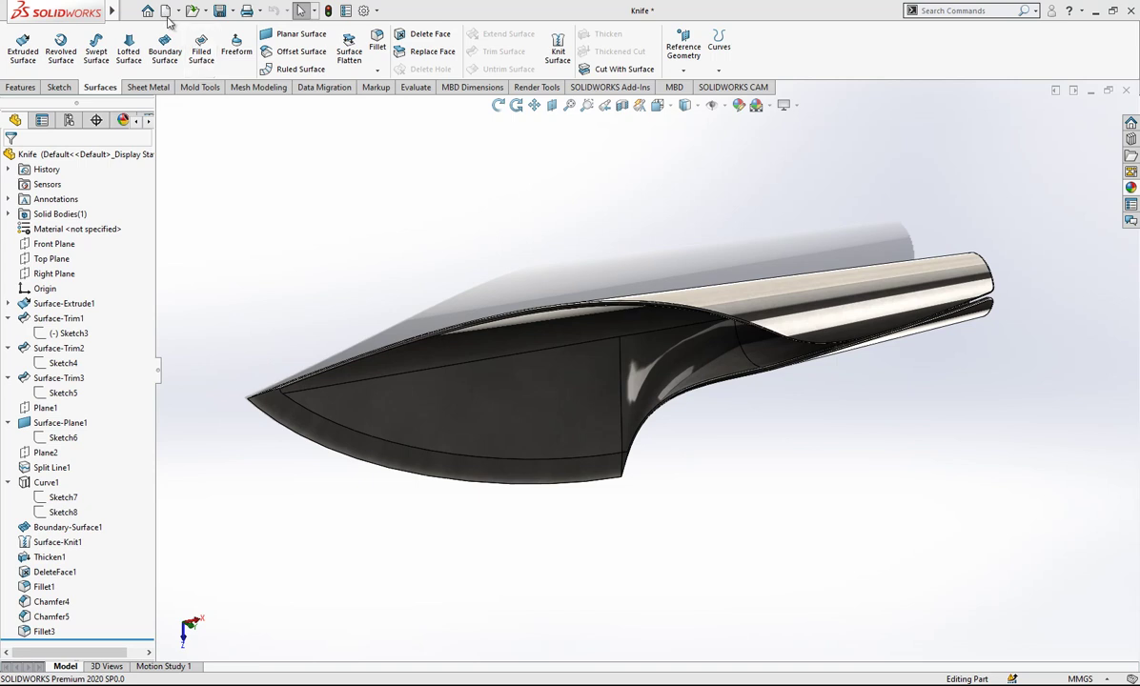
left_click(167, 14)
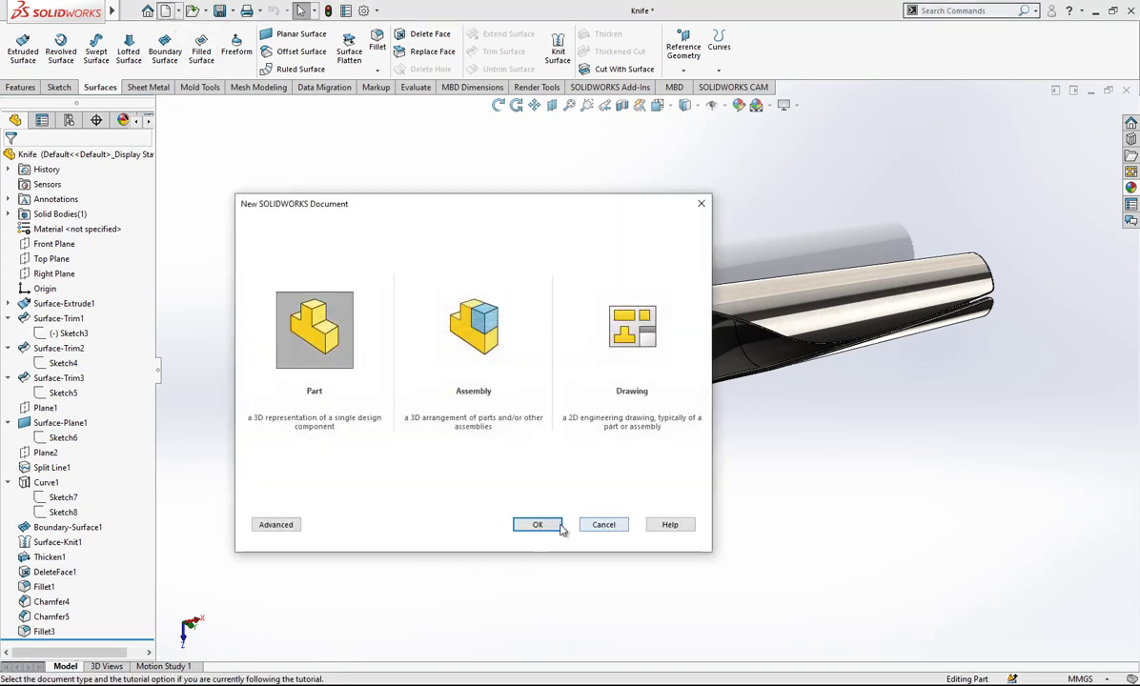
left_click(554, 524)
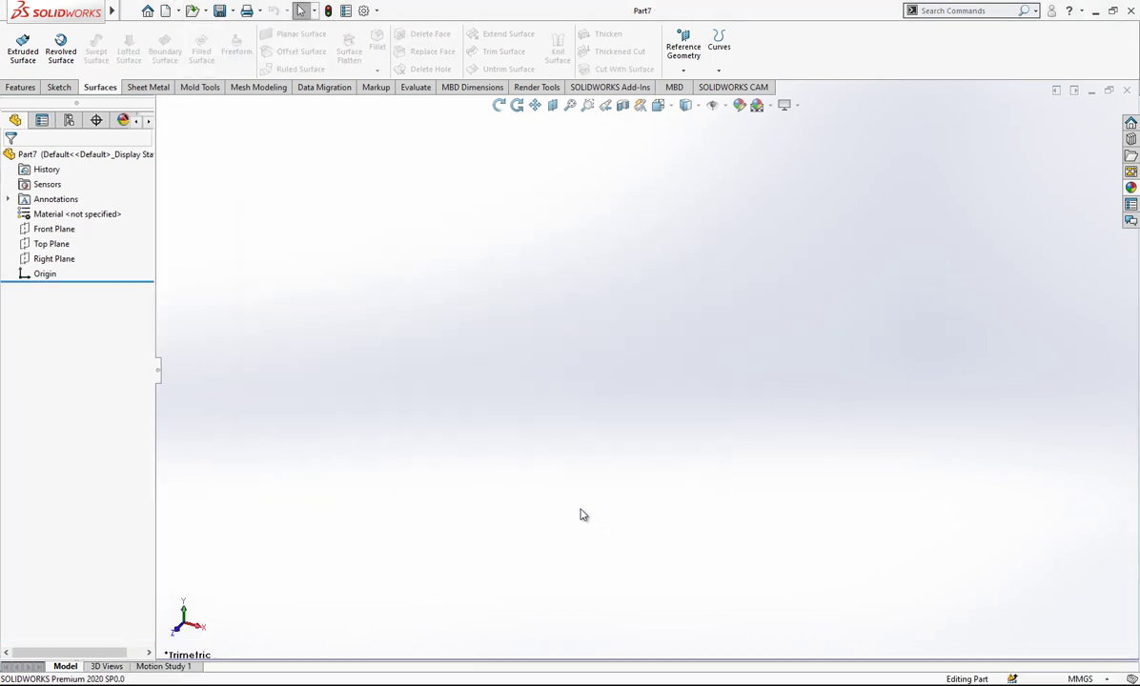
Sketch a circle about 66 mm in diameter on the Right Plane, centred on the origin.
left_click(69, 260)
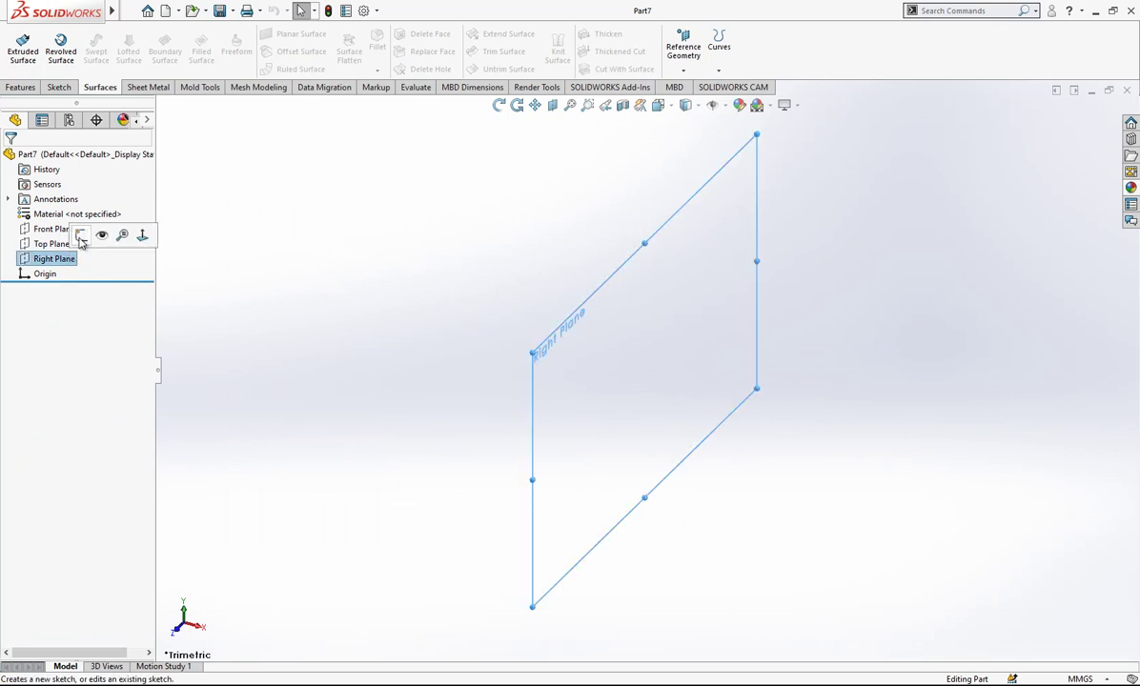
left_click(81, 236)
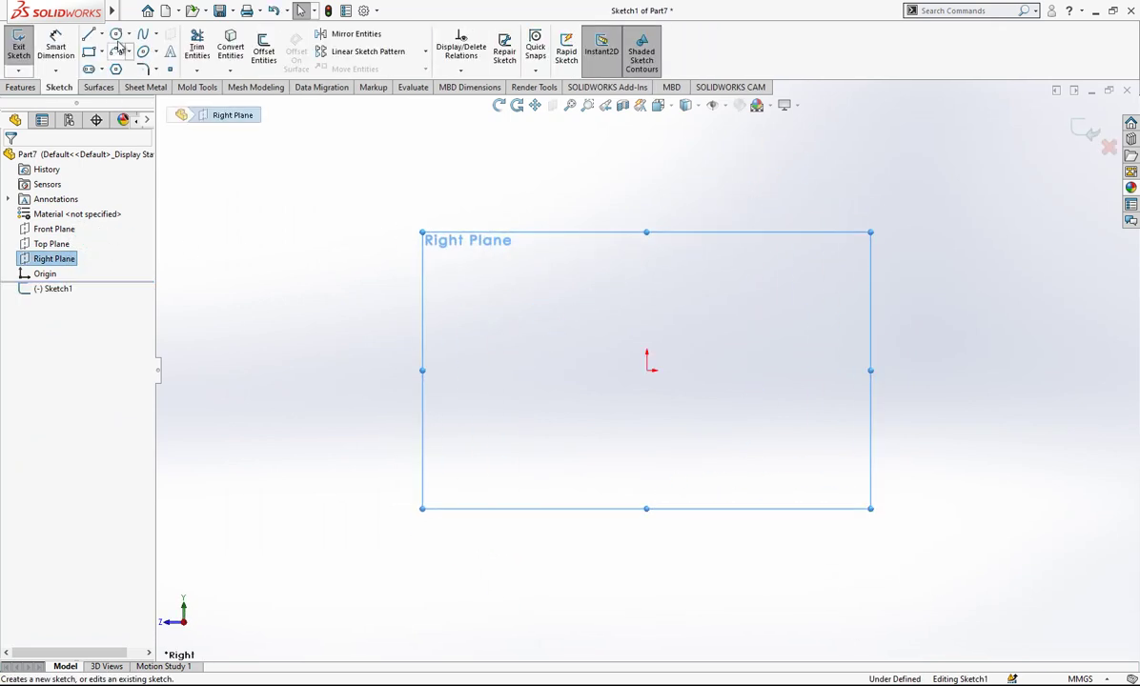
left_click_drag(646, 369, 678, 290)
Set the circle's diameter to 20 mm and close the sketch.
left_click(55, 47)
left_click(640, 290)
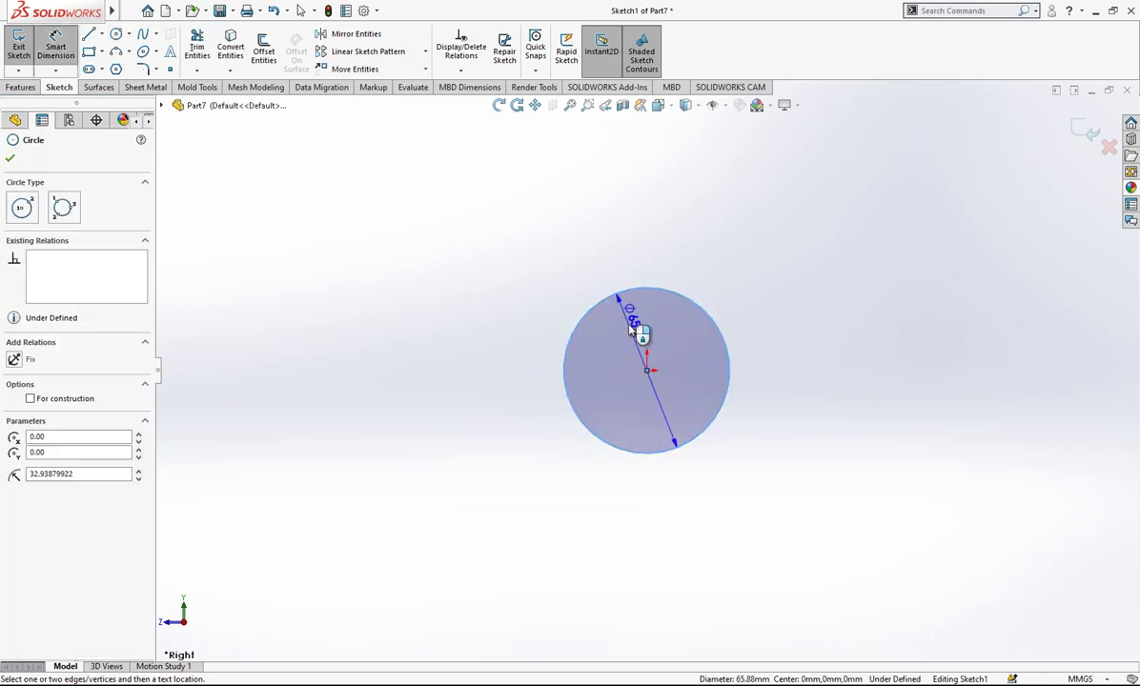
left_click(631, 324)
type("20")
key("Return")
key("Escape")
mouse_move(578, 384)
middle_mouse_down()
mouse_move(676, 442)
mouse_move(664, 436)
middle_mouse_up()
scroll(714, 406, "down", 2)
left_click(1081, 134)
Extrude the circle as a surface 250 mm in the reversed direction, with a 3-degree outward draft and blind end condition.
left_click(94, 87)
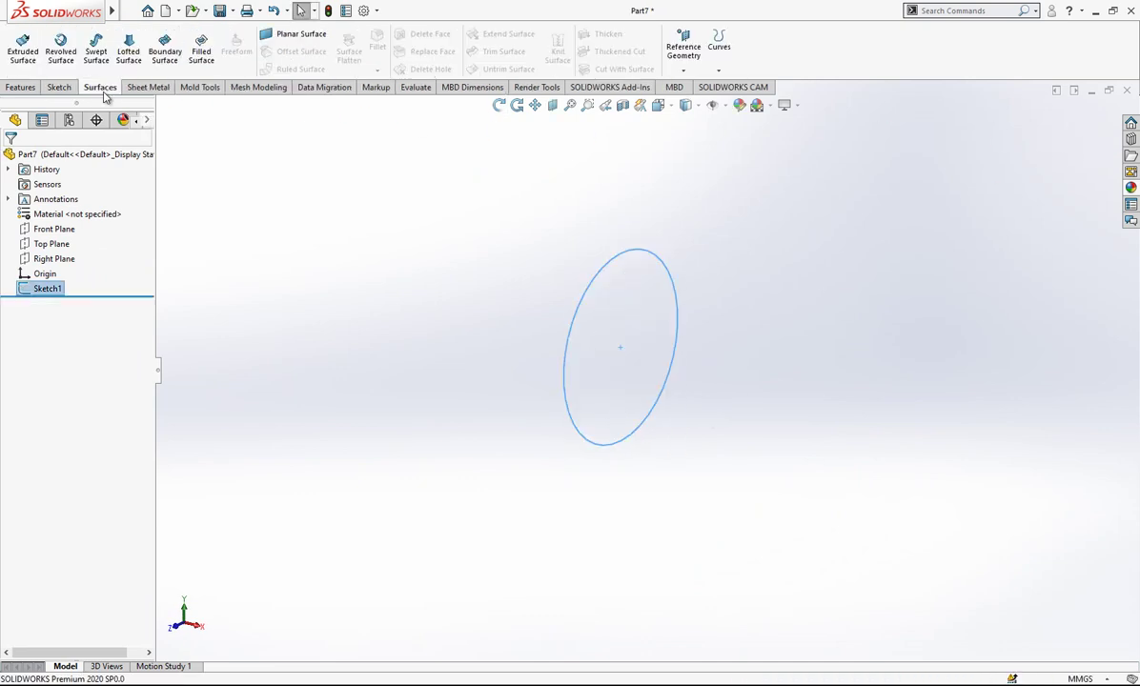
left_click(36, 54)
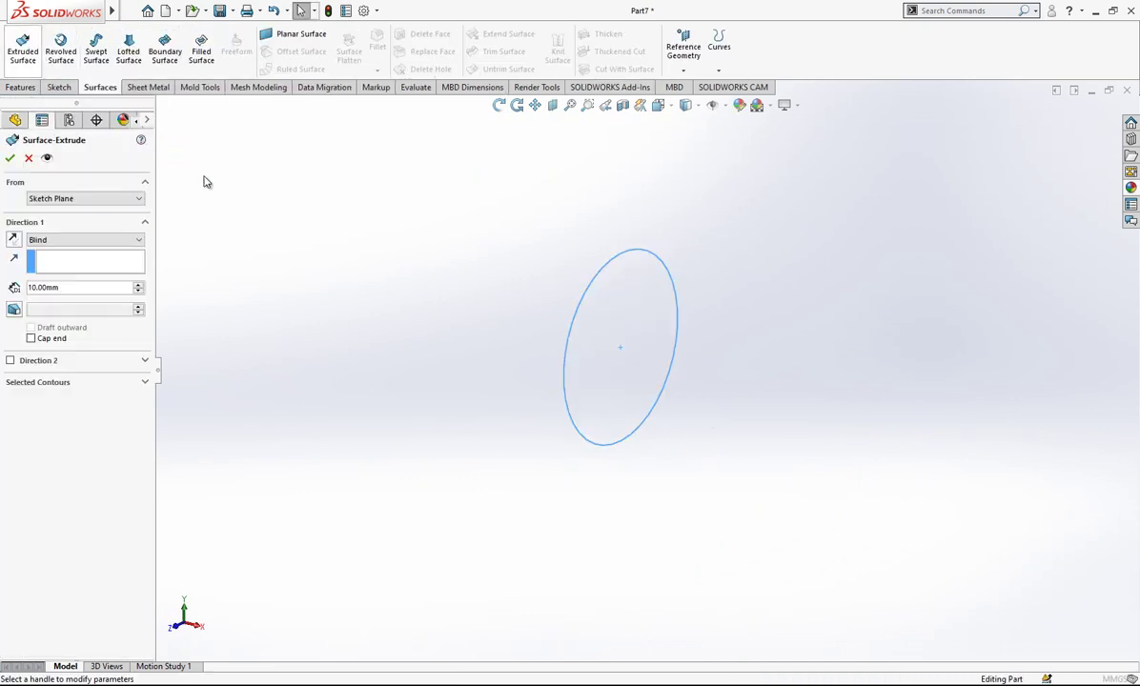
left_click(14, 240)
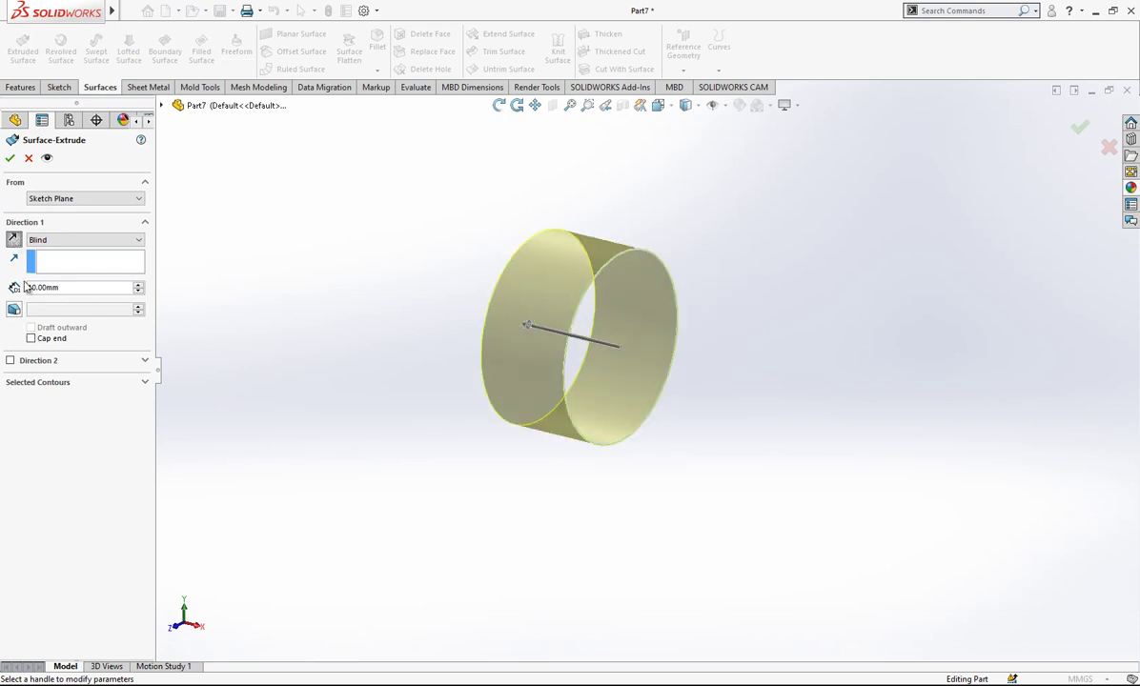
left_click(18, 312)
left_click(31, 327)
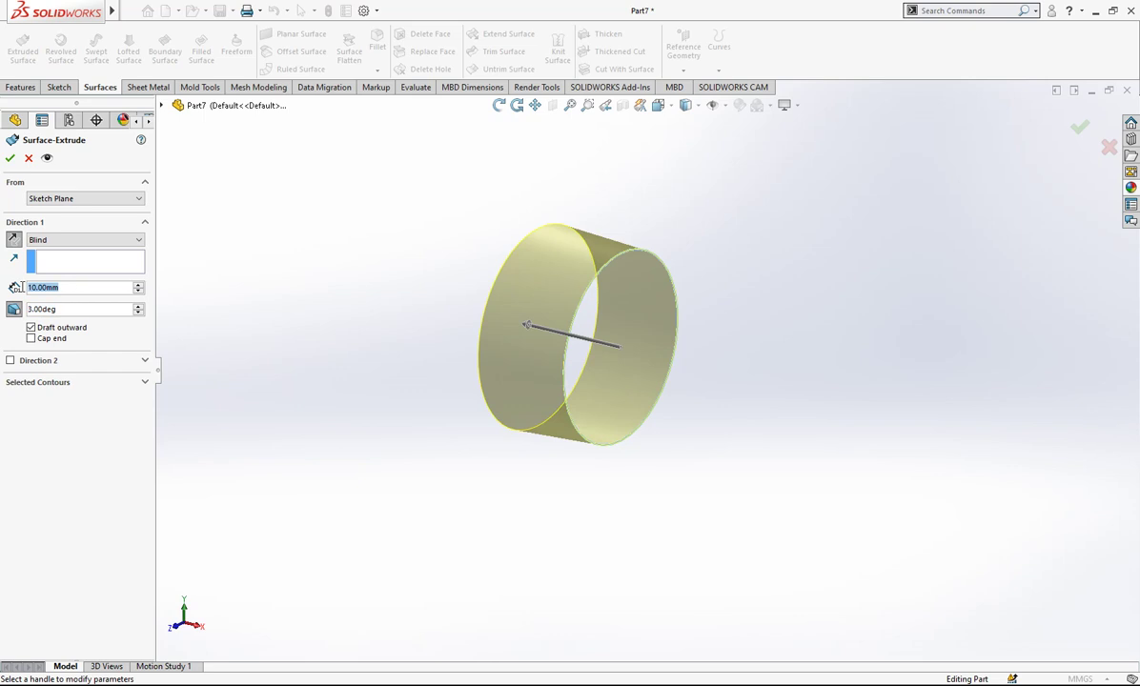
type("250")
key("Return")
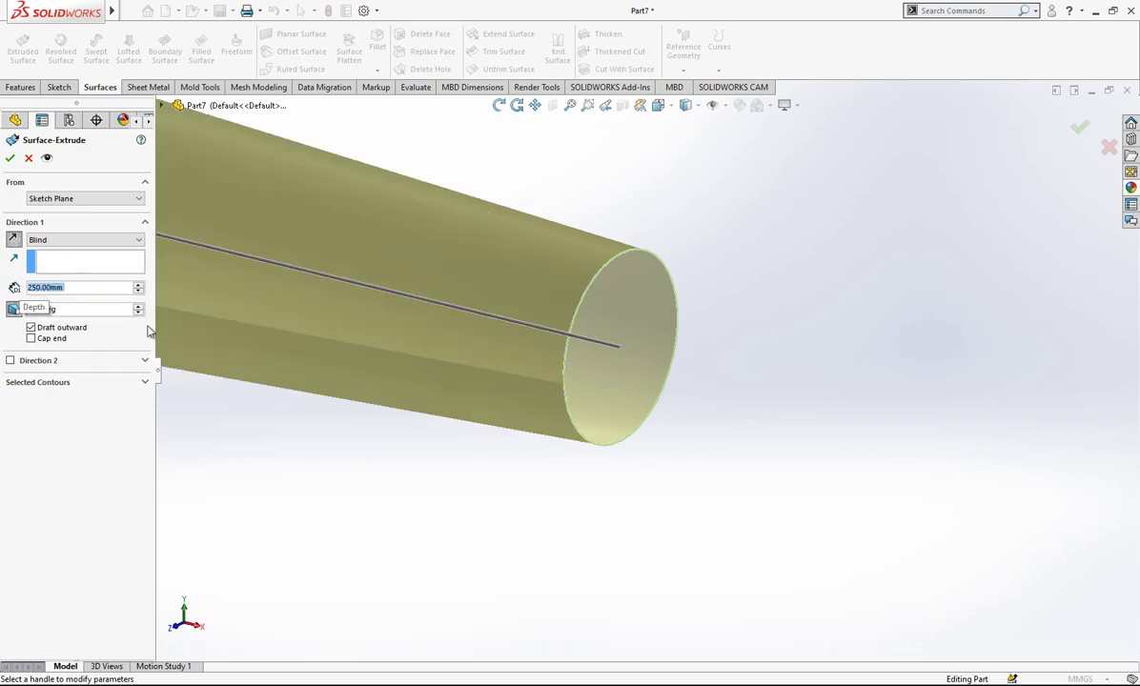
scroll(700, 402, "up", 10)
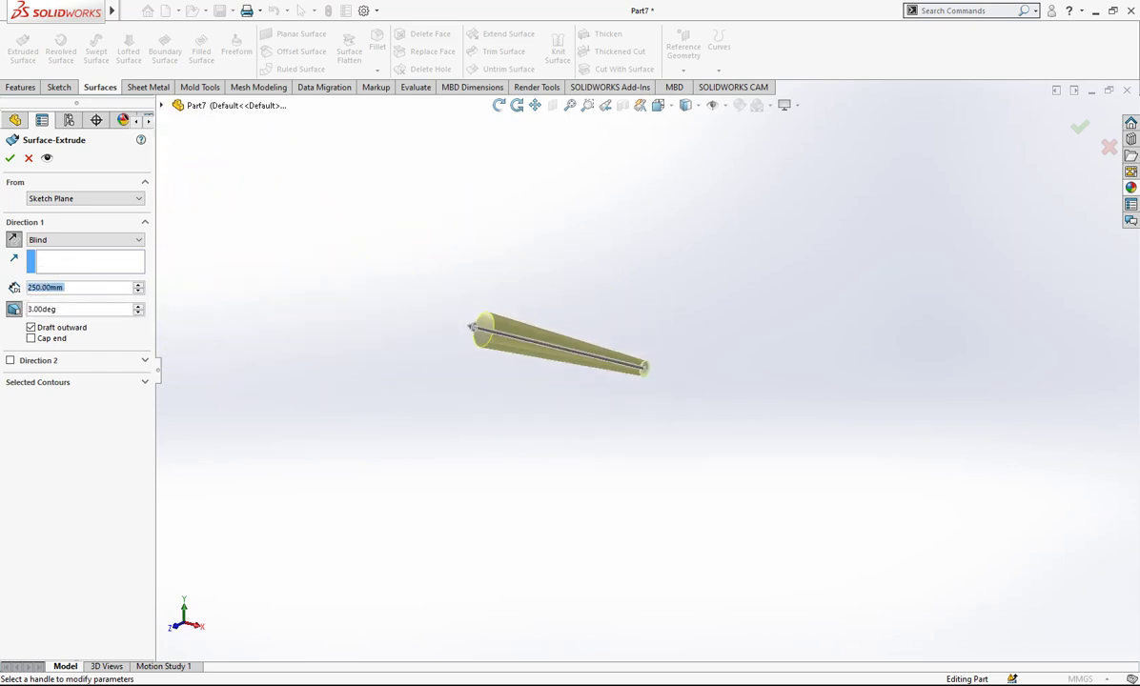
left_click(9, 158)
scroll(559, 326, "down", 6)
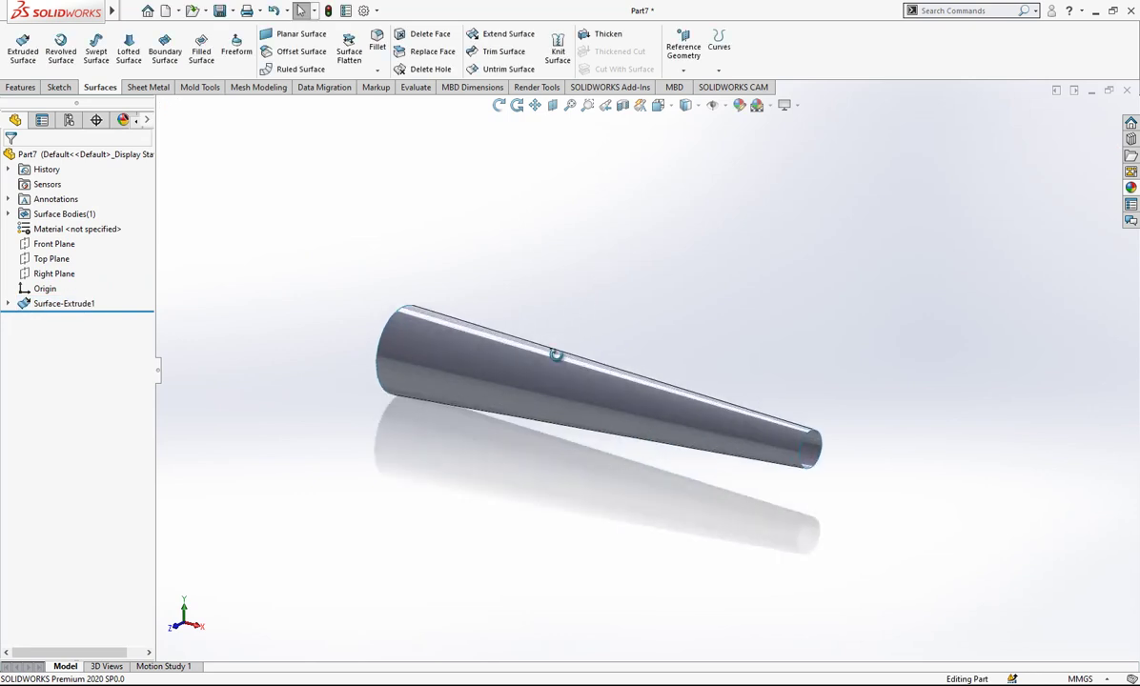
Sketch on the Top Plane a horizontal axis line from the cone's wide end, followed by a vertical line about 34 mm long extending past the cone.
left_click(65, 260)
middle_click_drag(505, 381, 484, 507)
key("Escape")
right_click(69, 265)
left_click(73, 229)
key("space")
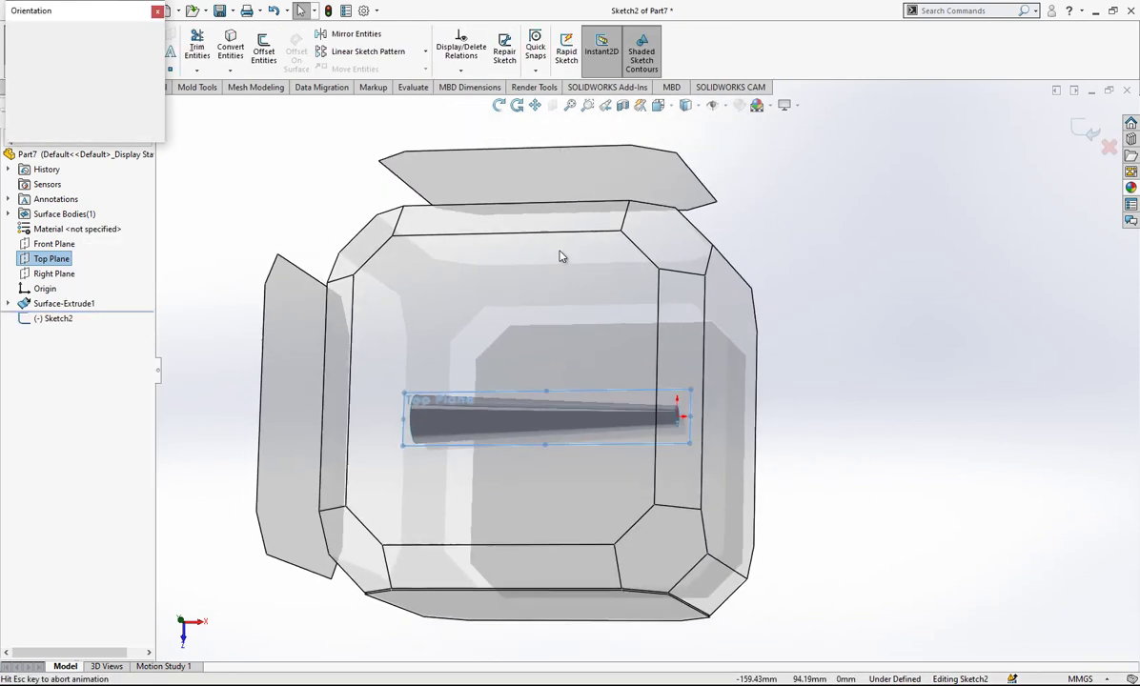
left_click(508, 359)
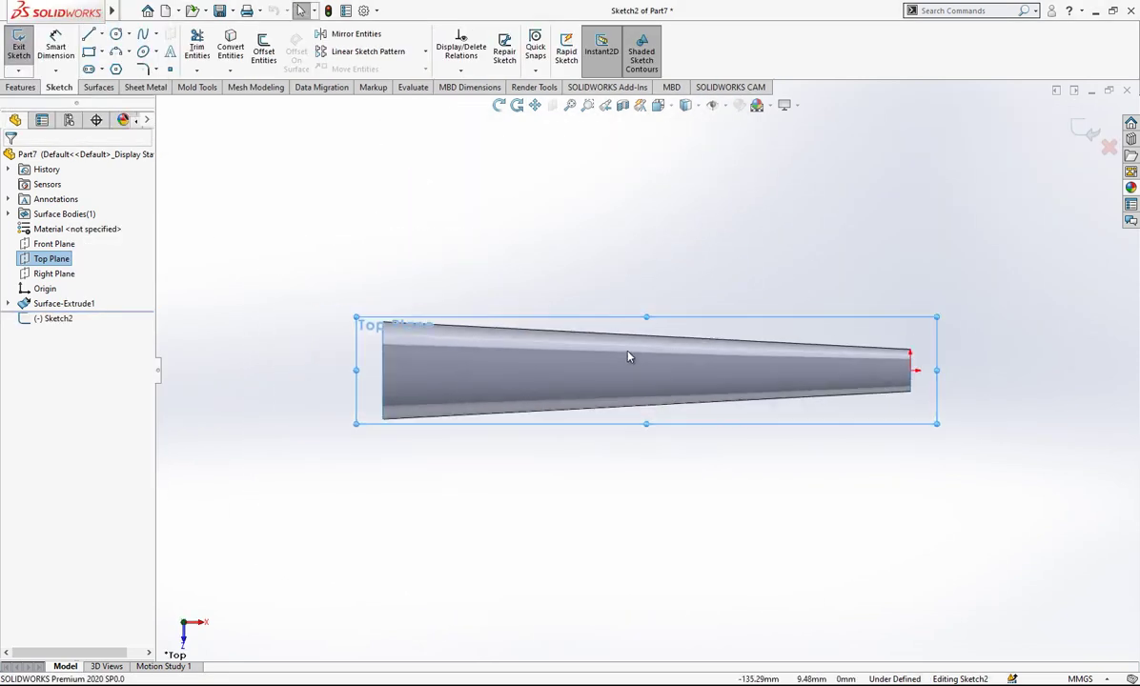
left_click(87, 35)
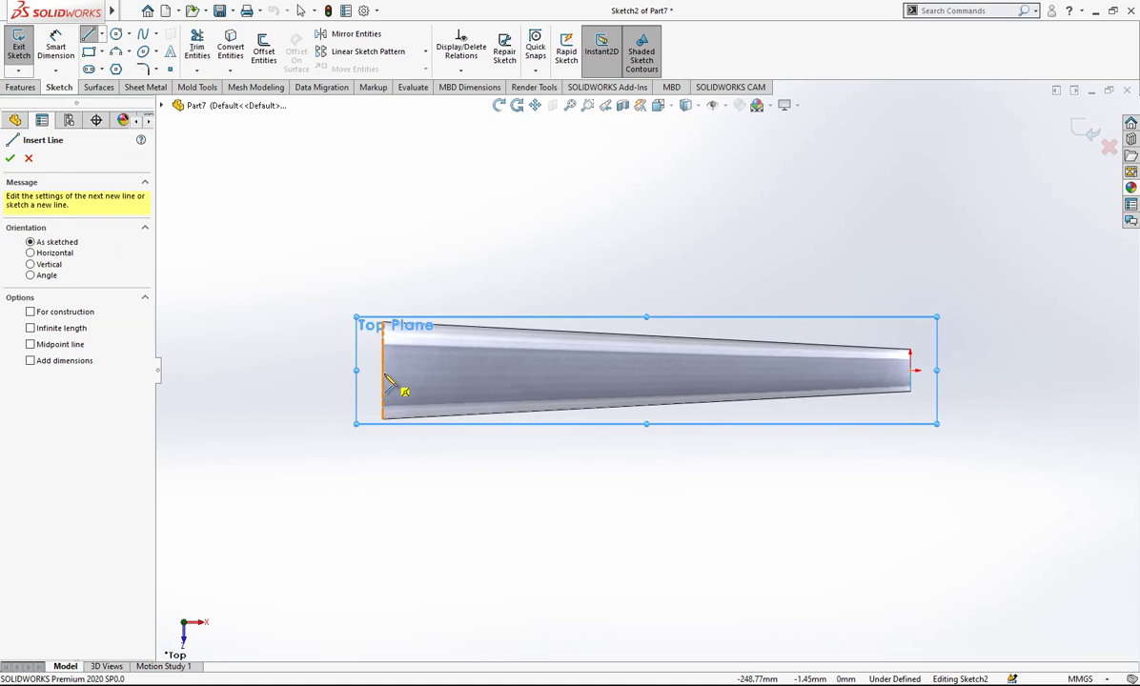
left_click(383, 370)
left_click(672, 370)
left_click(673, 441)
key("Escape")
Dimension the vertical line 80 mm from the cone's narrow end.
left_click(56, 46)
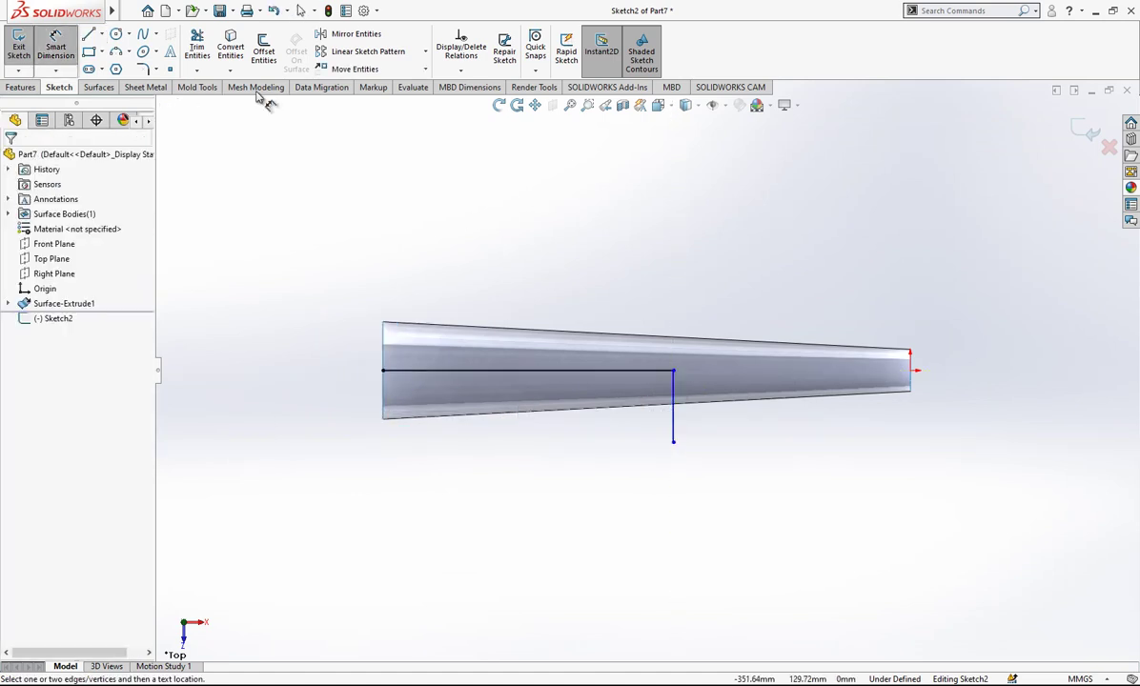
left_click(907, 372)
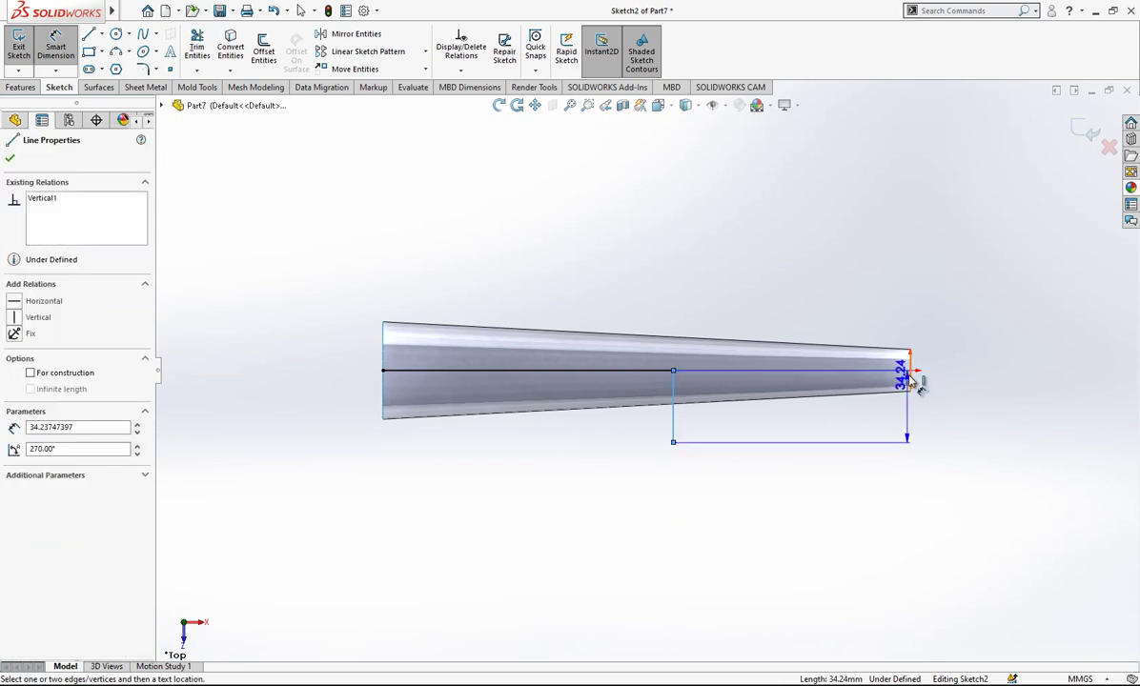
left_click(886, 312)
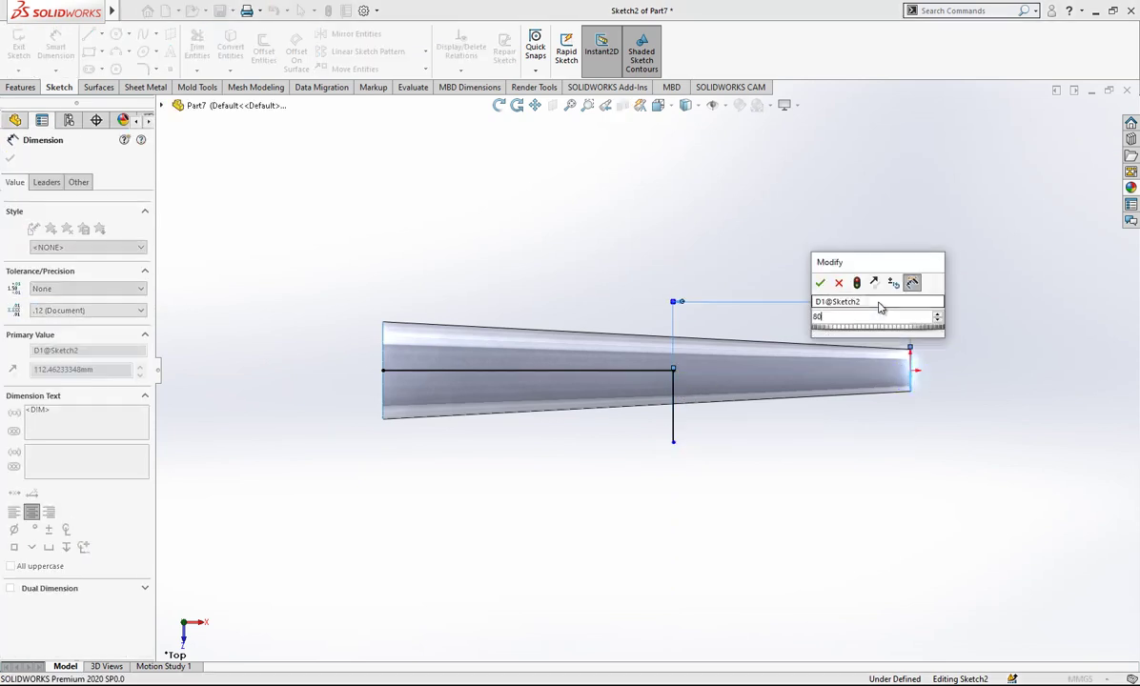
type("80")
key("Return")
key("Escape")
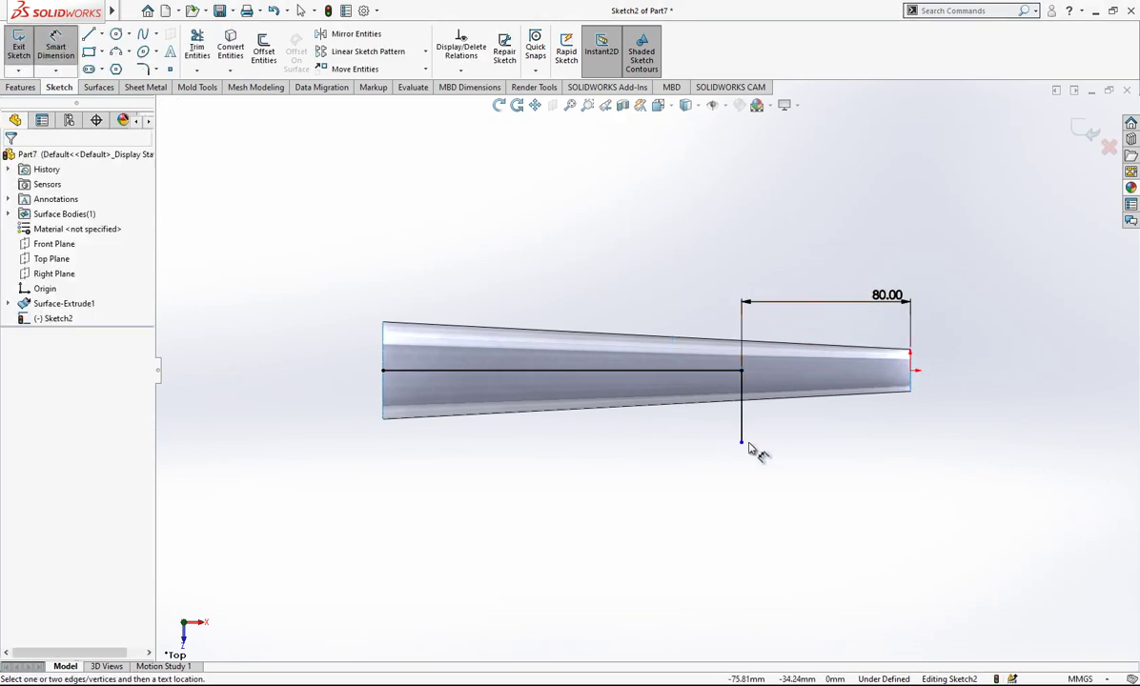
key("Escape")
Lengthen the vertical line to about 64 mm and close the sketch.
left_click_drag(741, 442, 741, 505)
key("Escape")
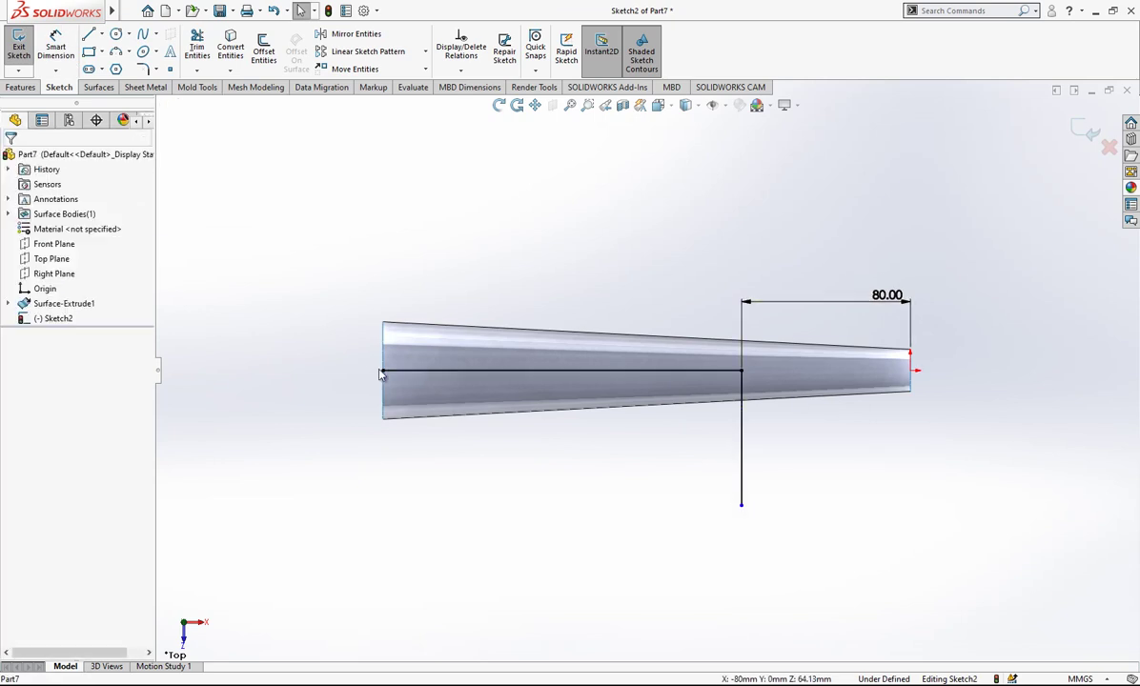
left_click(1084, 129)
Trim the cone surface with the L-shaped sketch, removing the half of the wide section enclosed by its two lines.
left_click(852, 460)
mouse_move(852, 461)
middle_mouse_down()
mouse_move(779, 373)
mouse_move(845, 296)
mouse_move(833, 303)
middle_mouse_up()
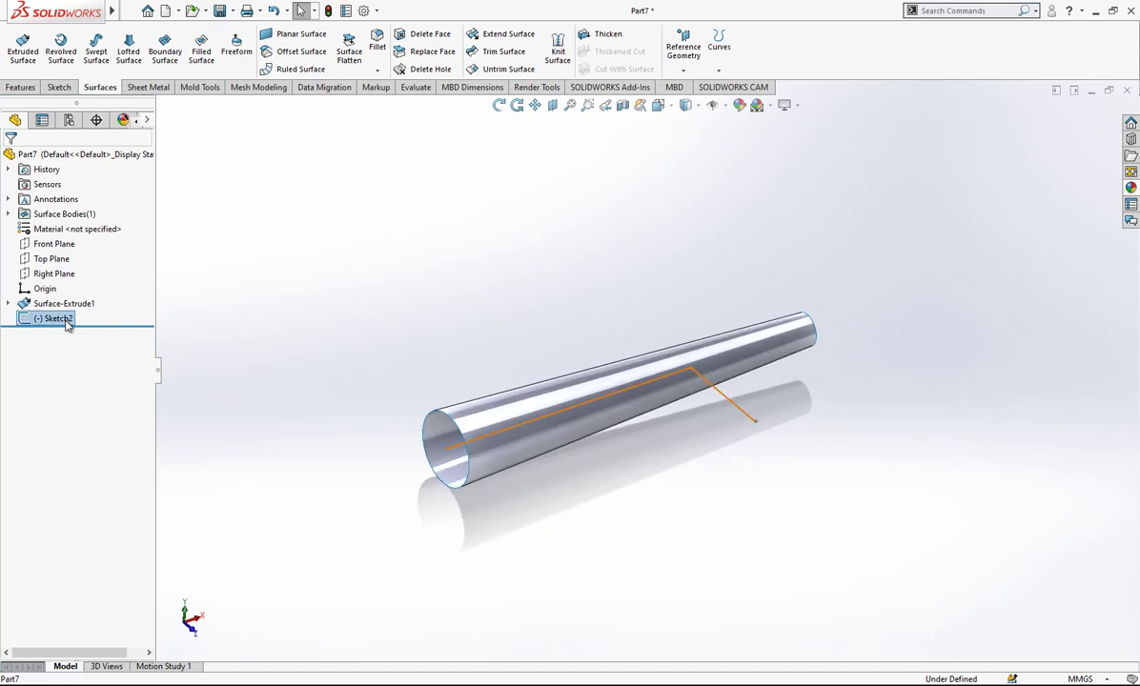
left_click(486, 53)
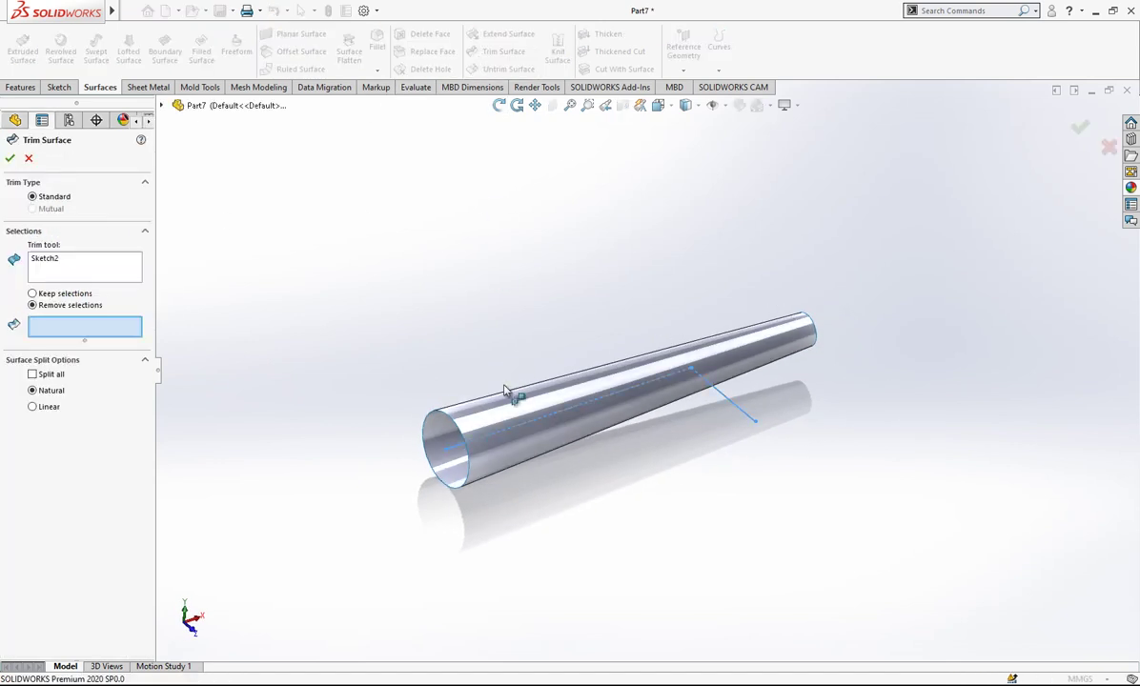
left_click(507, 443)
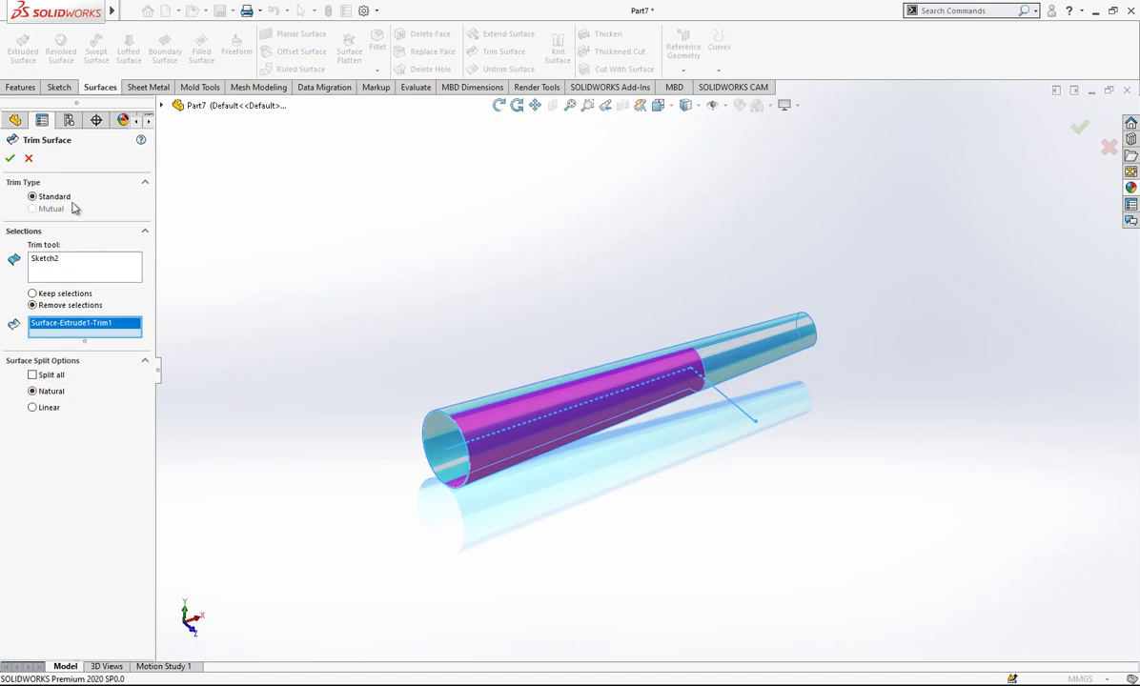
left_click(57, 262)
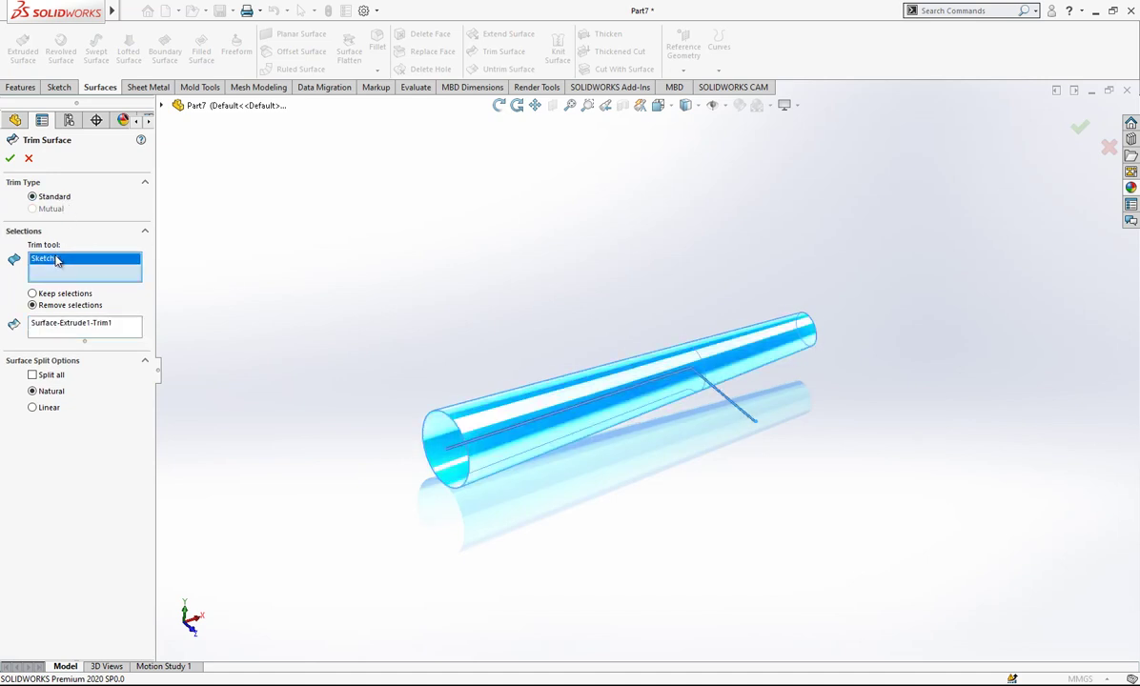
left_click(67, 326)
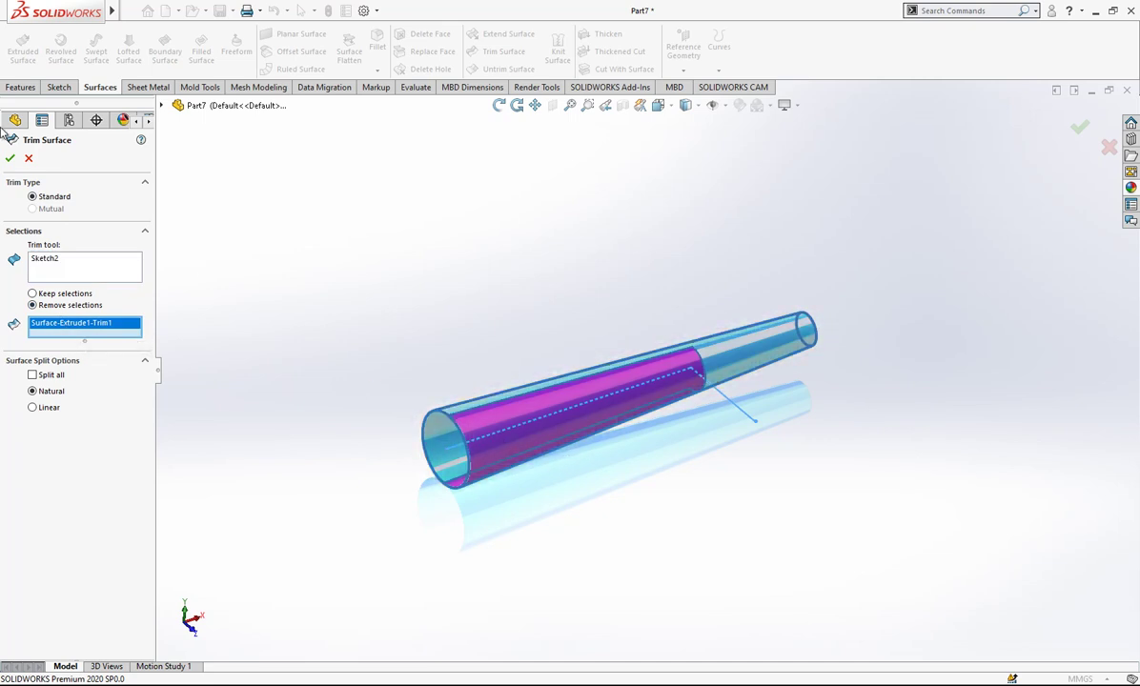
left_click(10, 158)
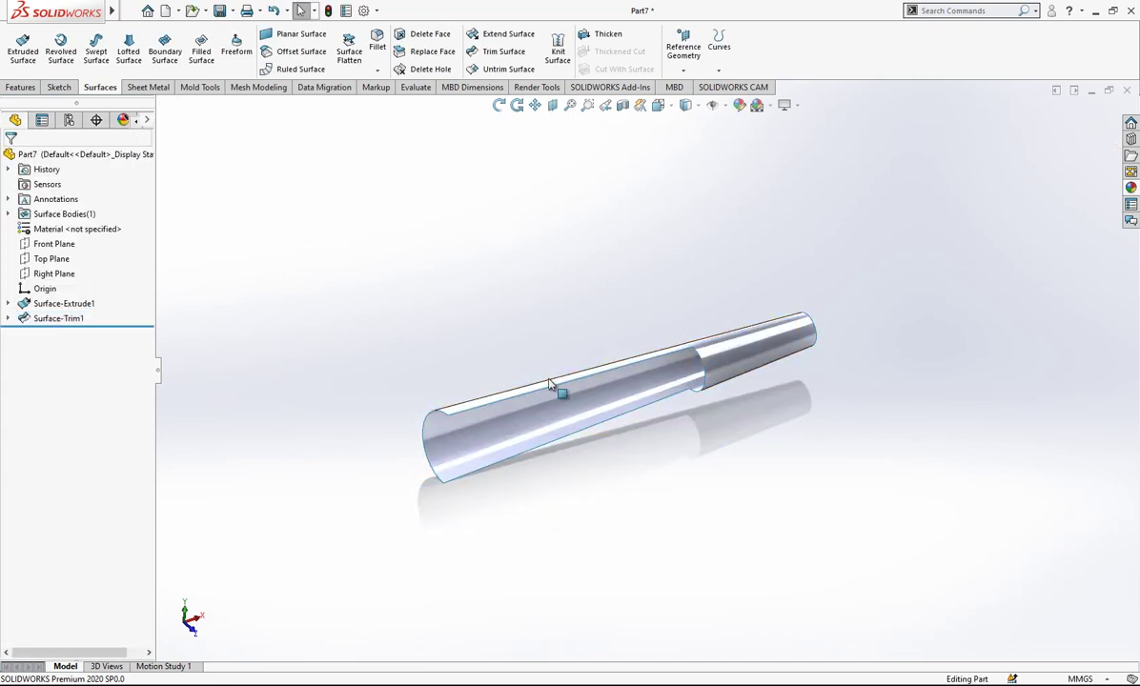
Sketch a two-point spline on the Front Plane from the wide end's lower corner to the upper corner where the cut ends.
left_click(57, 244)
left_click(132, 223)
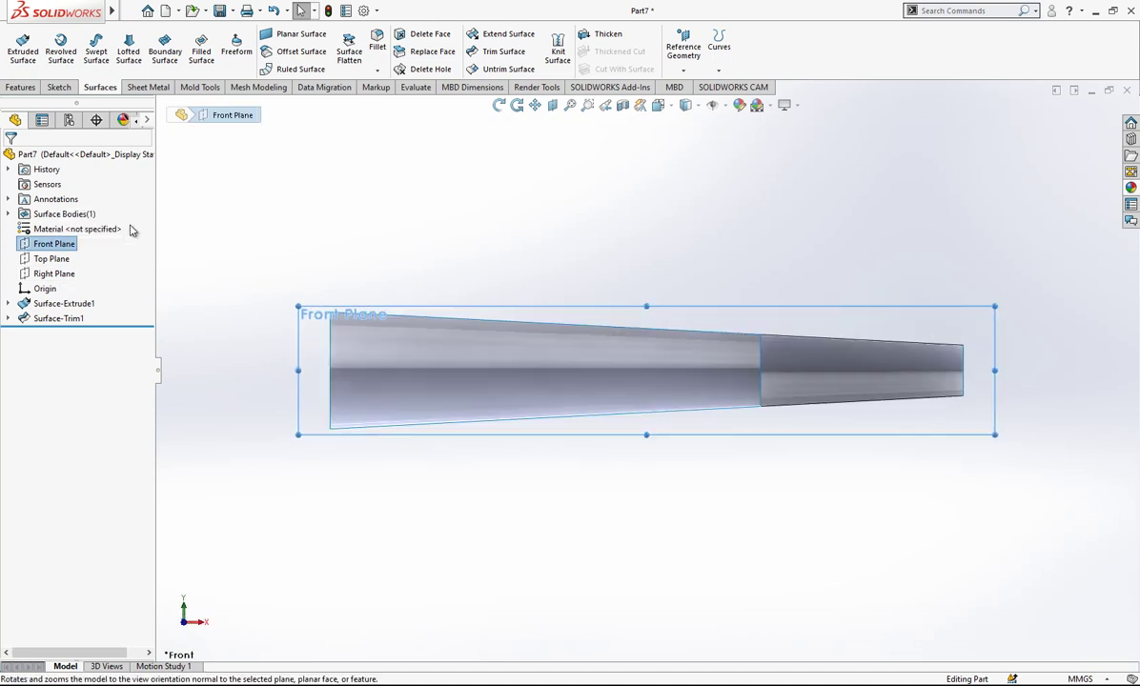
right_click(67, 246)
left_click(96, 224)
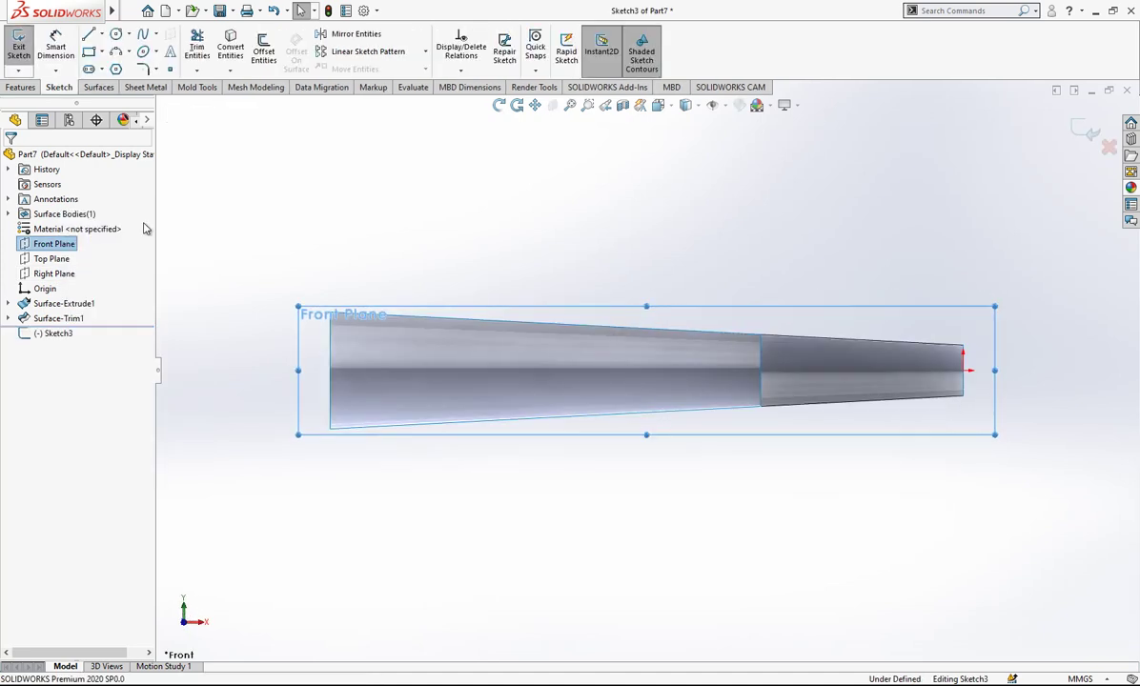
left_click(329, 427)
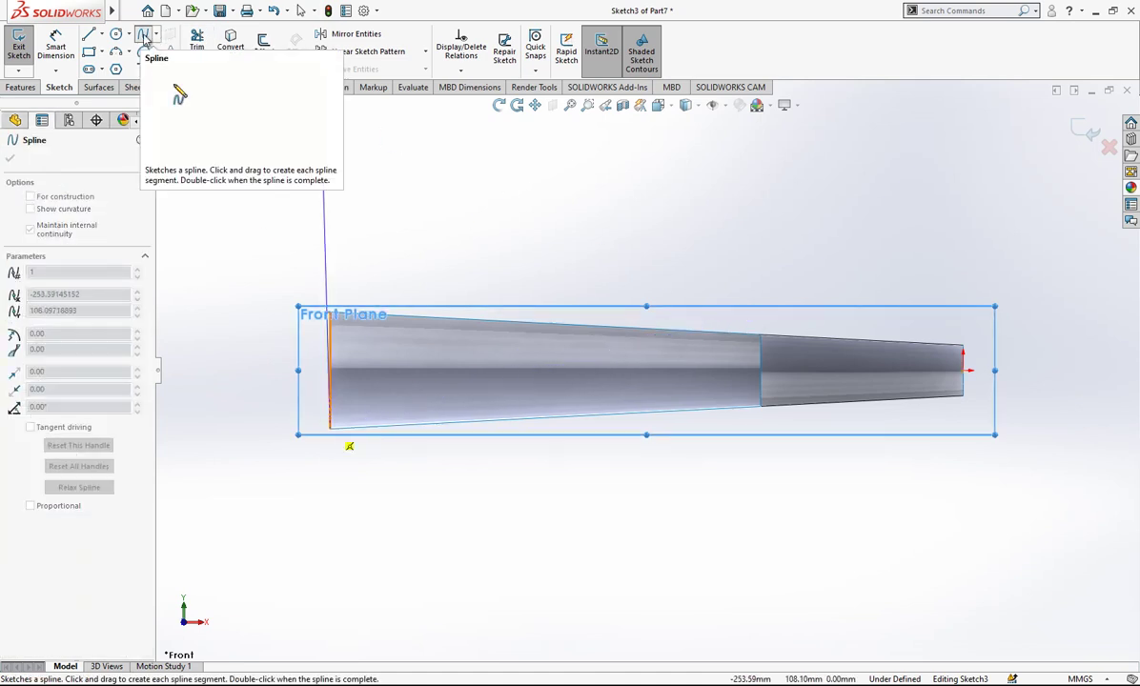
double_click(759, 335)
Make the spline tangent to the upper edge of the uncut narrow section.
left_click(729, 345)
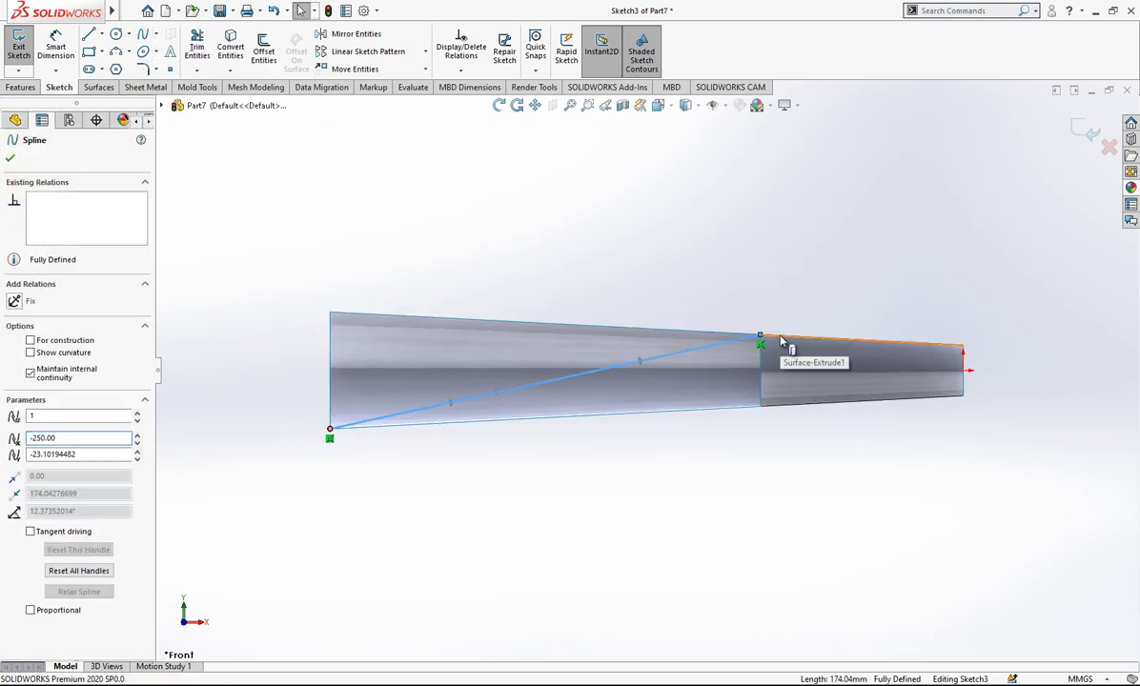
left_click(780, 340, "ctrl")
left_click(40, 394)
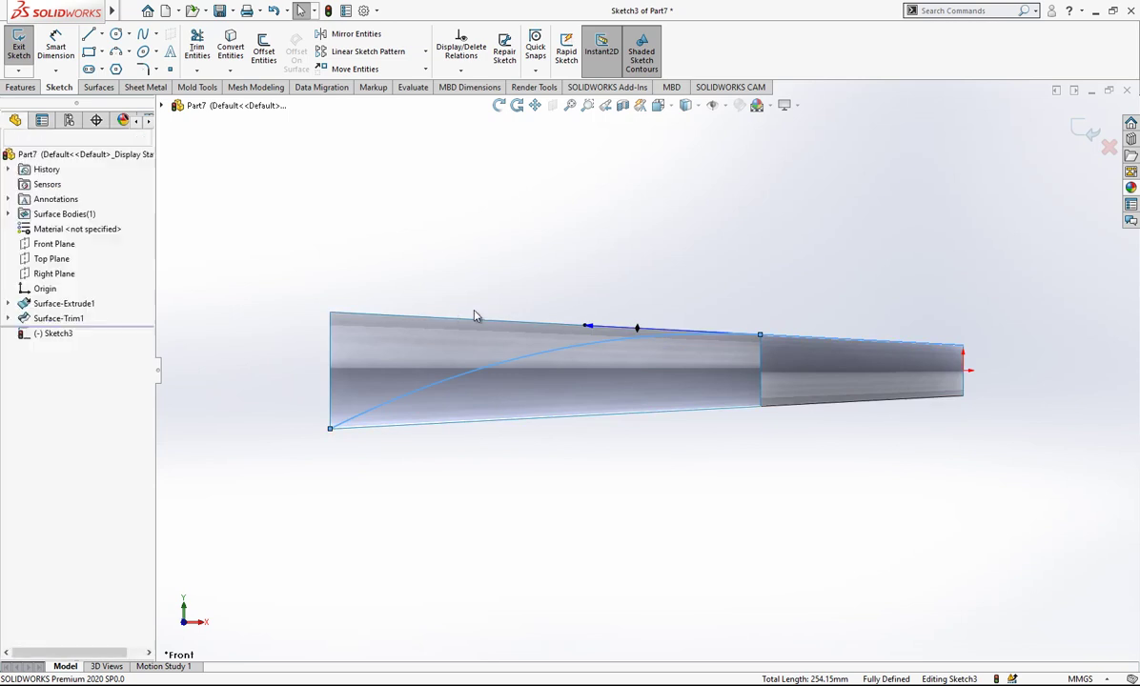
Pull out the handle at the spline's lower end and make the spline tangent to the lower edge of the cut section.
left_click(476, 375)
left_click_drag(414, 388, 452, 408)
left_click(438, 448)
left_click(449, 425)
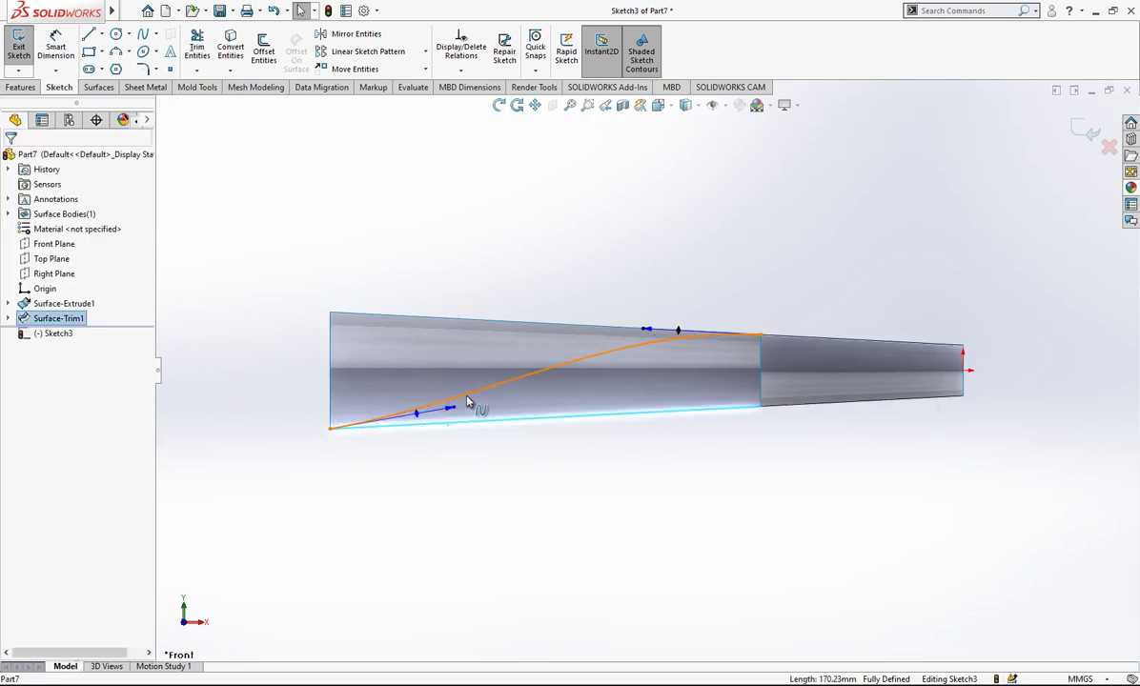
left_click(467, 400, "ctrl")
left_click(46, 395)
left_click(504, 284)
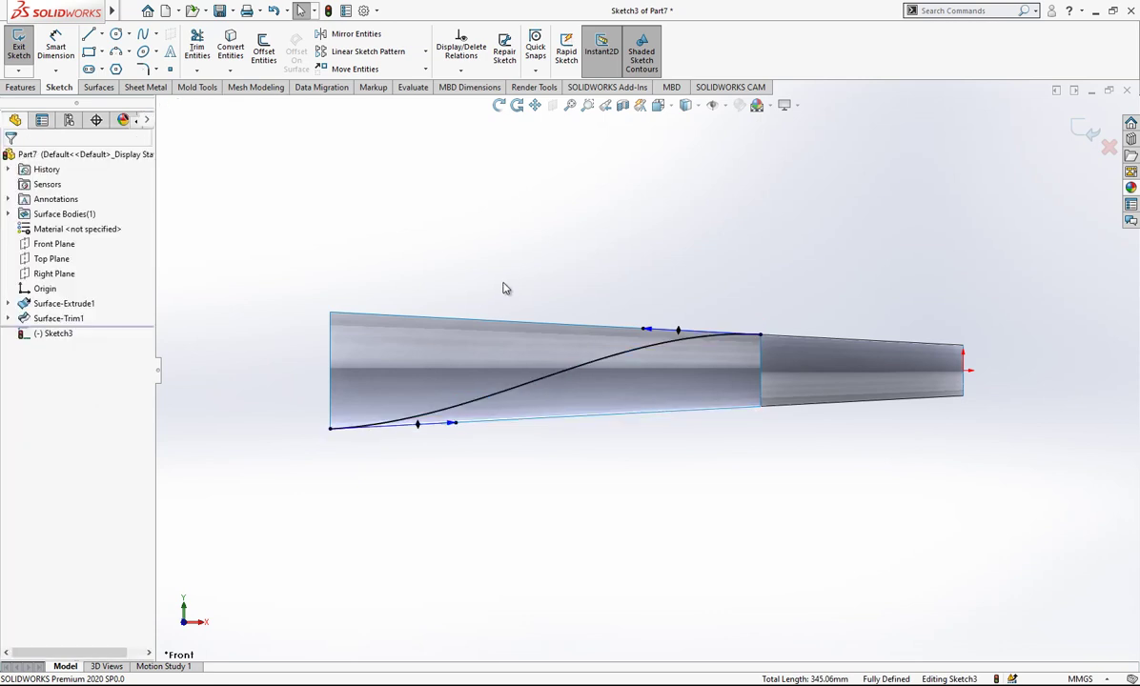
Dimension the spline's tangent handles, 100 mm at the upper end and 300 mm at the lower end.
left_click(55, 46)
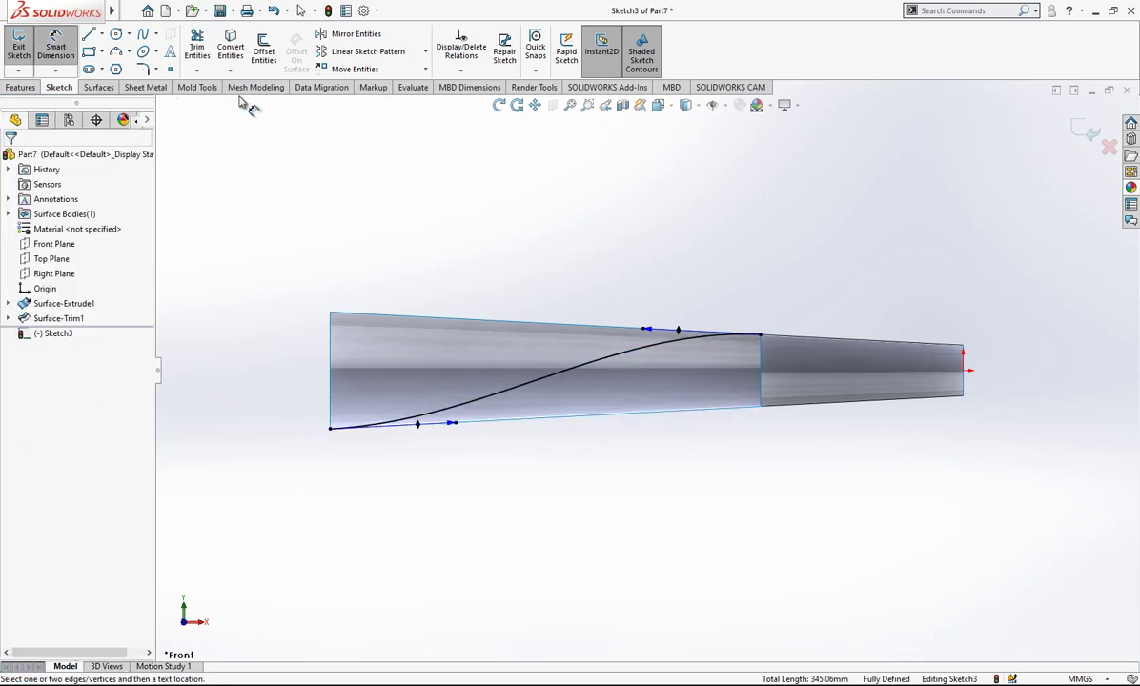
left_click(643, 332)
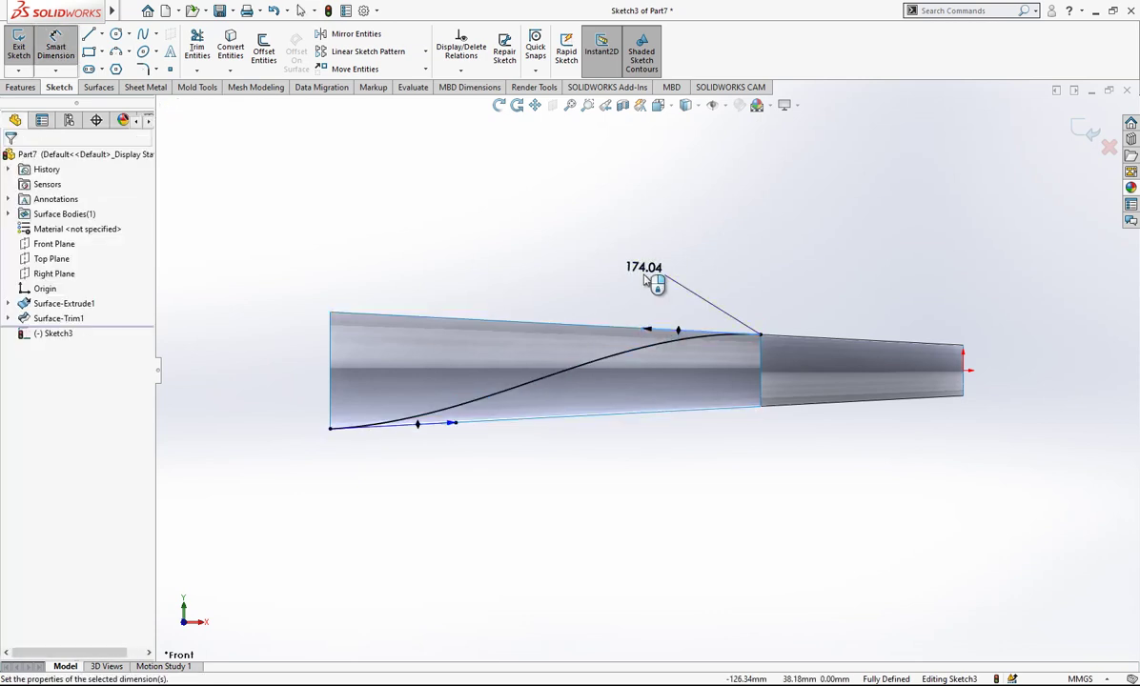
left_click(645, 278)
type("100")
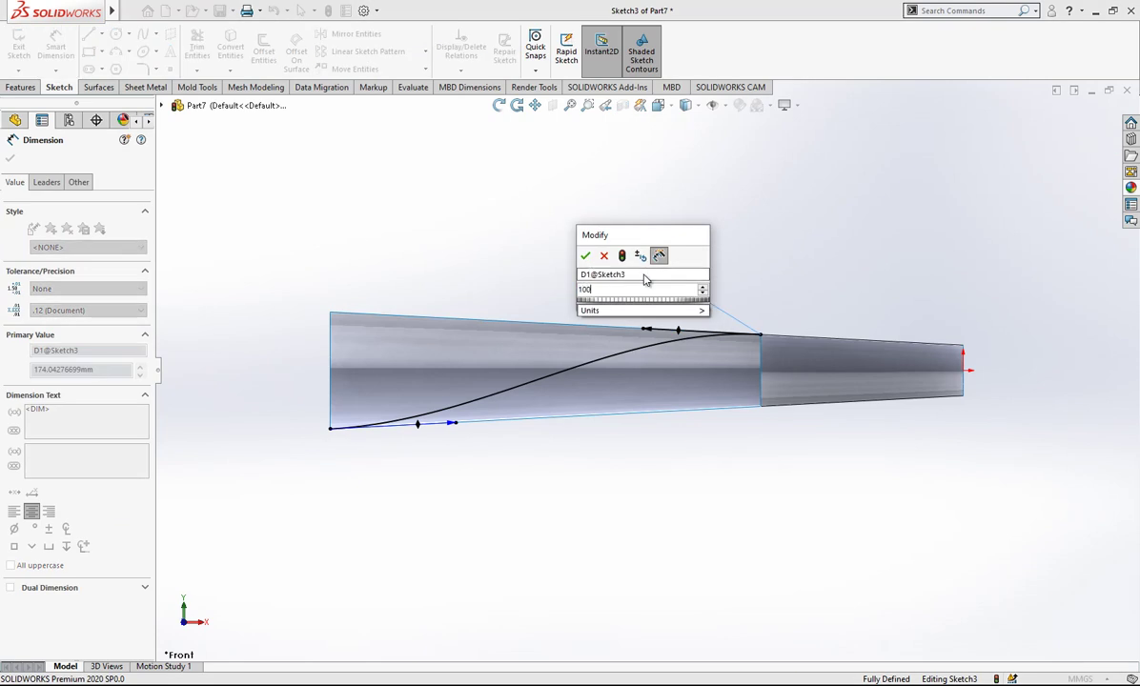
key("Return")
left_click(456, 425)
left_click(478, 452)
type("300")
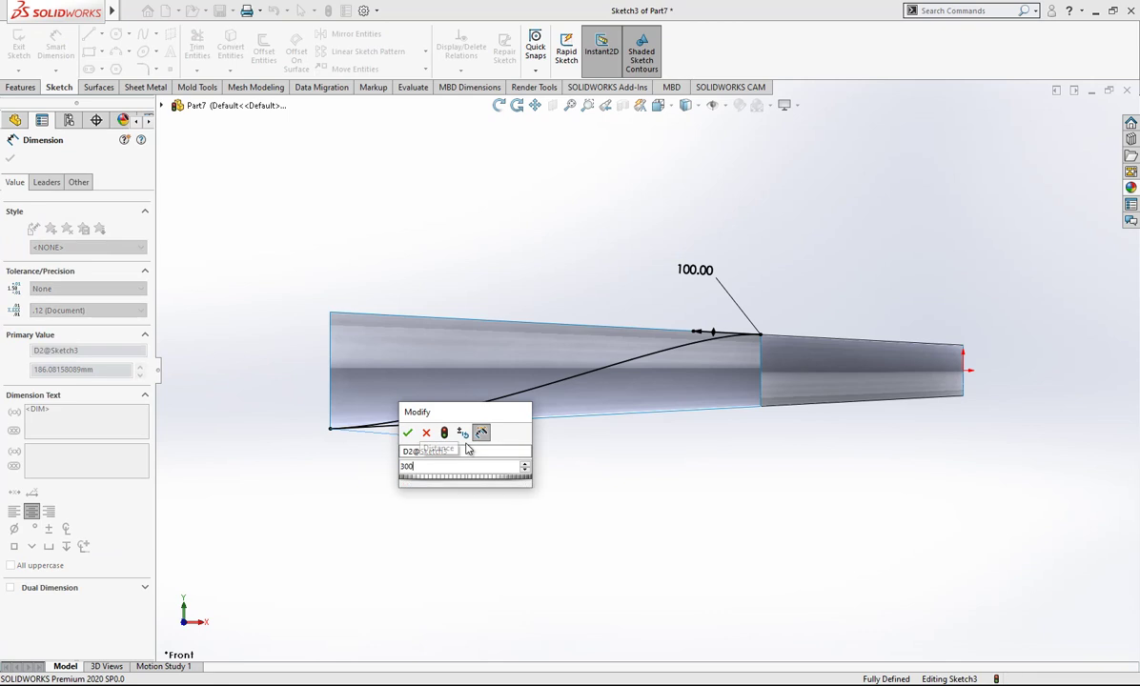
key("Return")
Trim the cone surface with the spline sketch, removing the portion of the wide section above the curve.
middle_click_drag(589, 317, 723, 349)
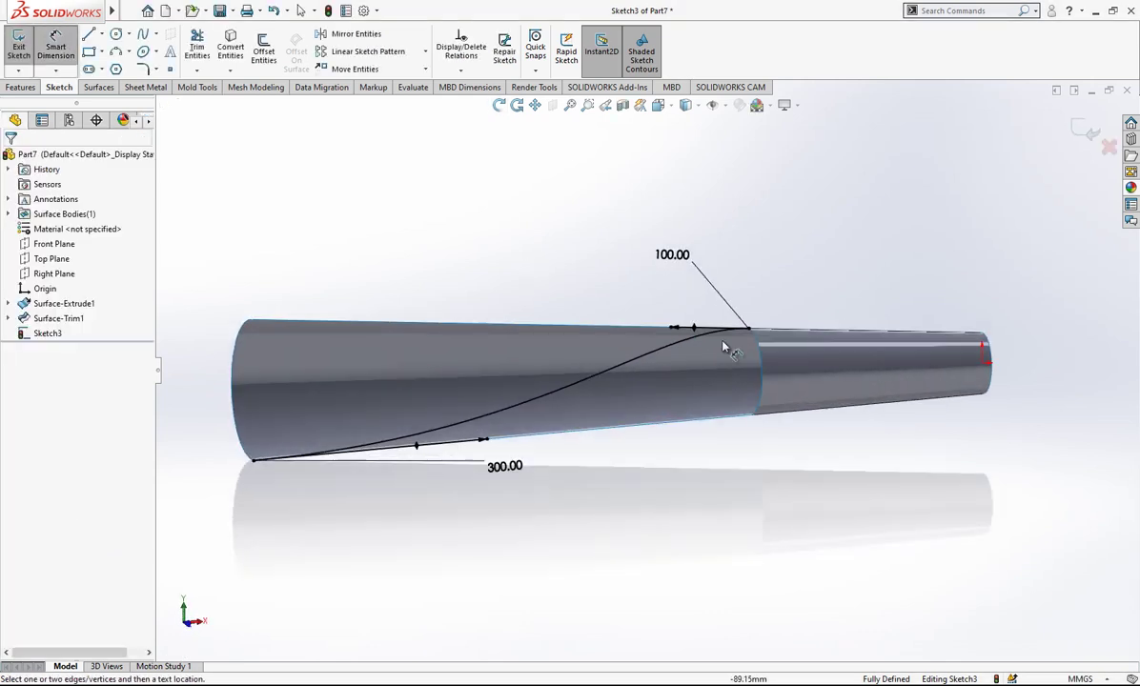
left_click(1083, 133)
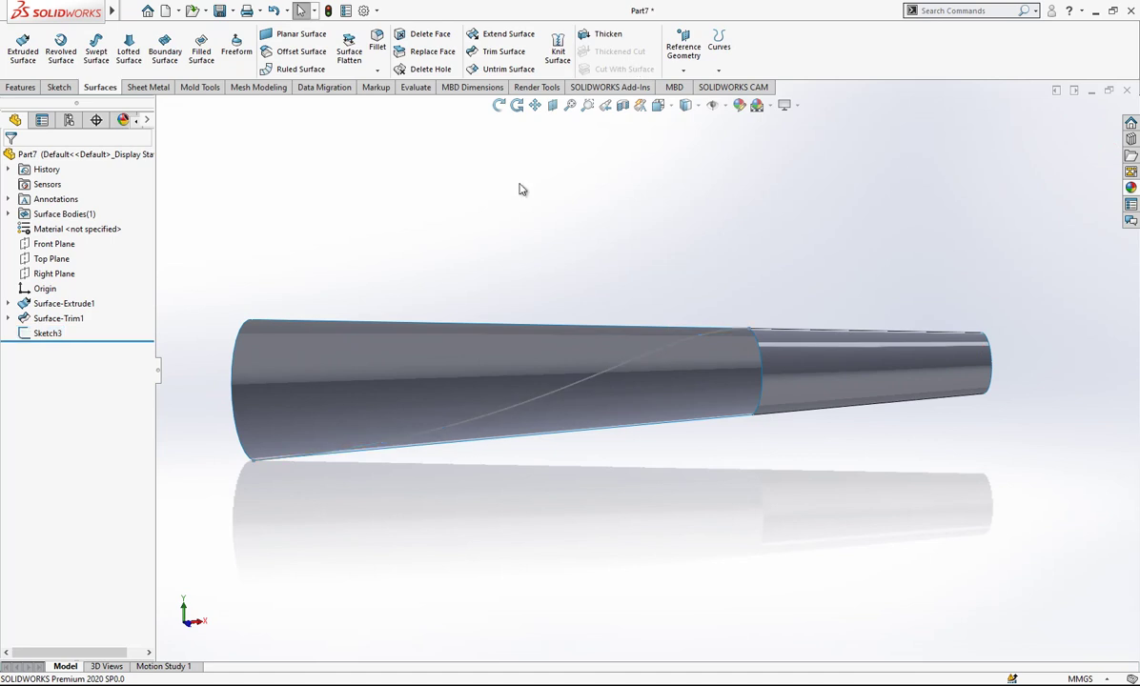
key("ctrl+z")
left_click(496, 53)
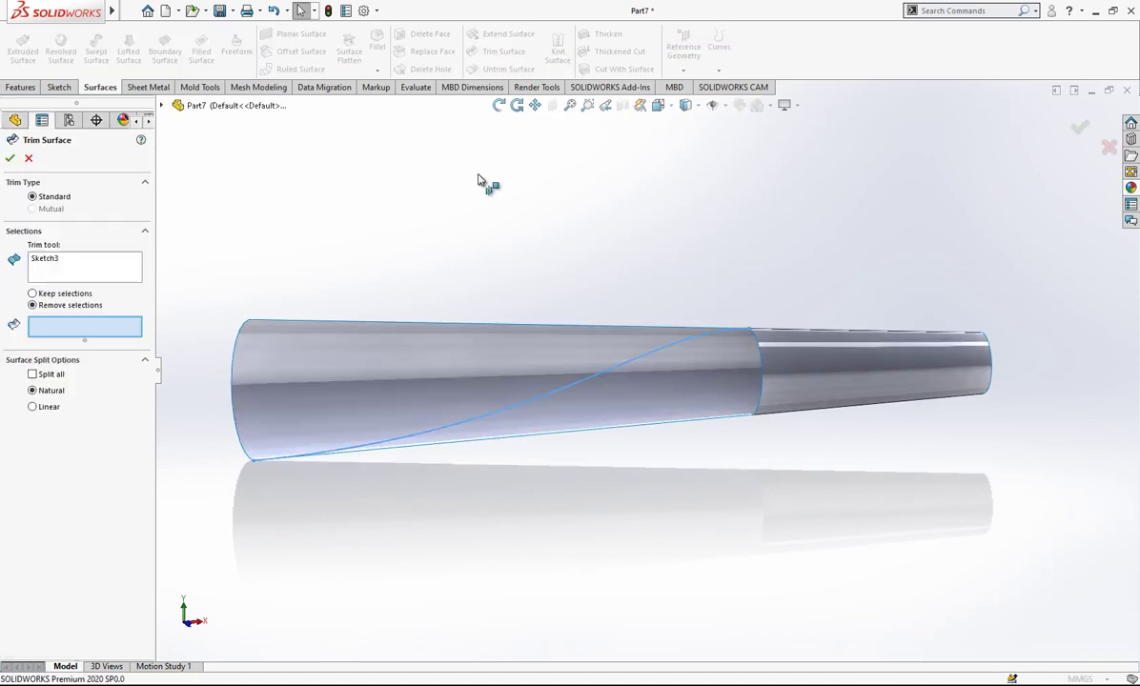
left_click(441, 353)
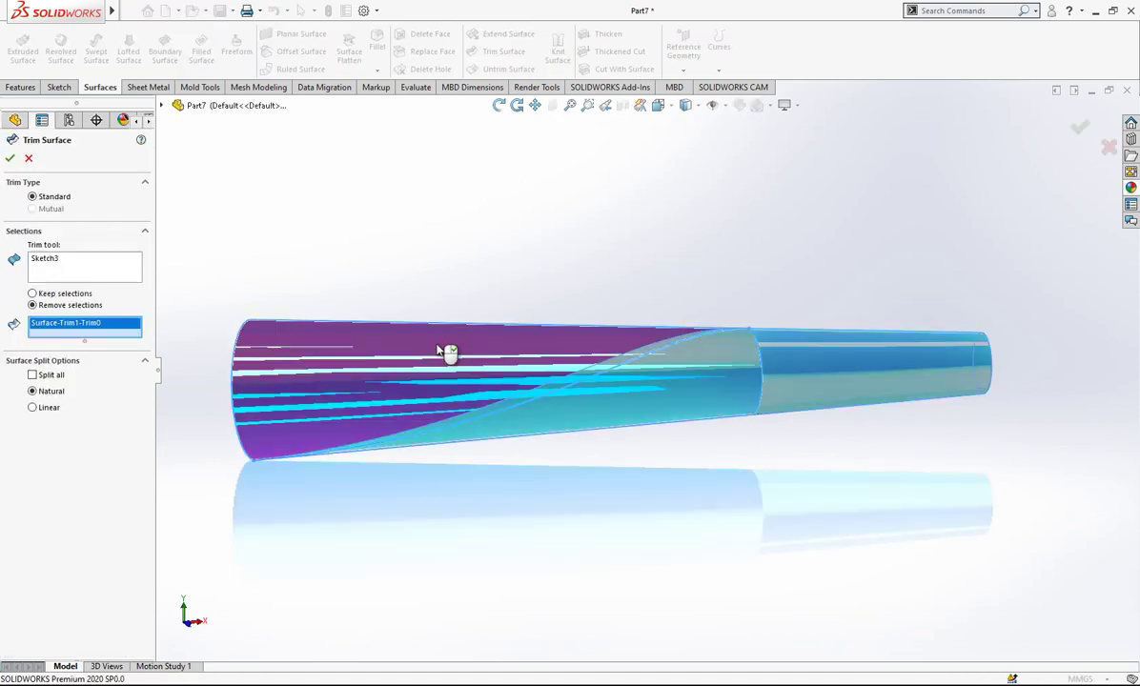
left_click(12, 158)
Sketch a two-point spline about 80 mm long on the Top Plane, from the blade cut's inner corner to the narrow end's edge.
middle_click_drag(534, 234, 565, 461)
left_click(49, 258)
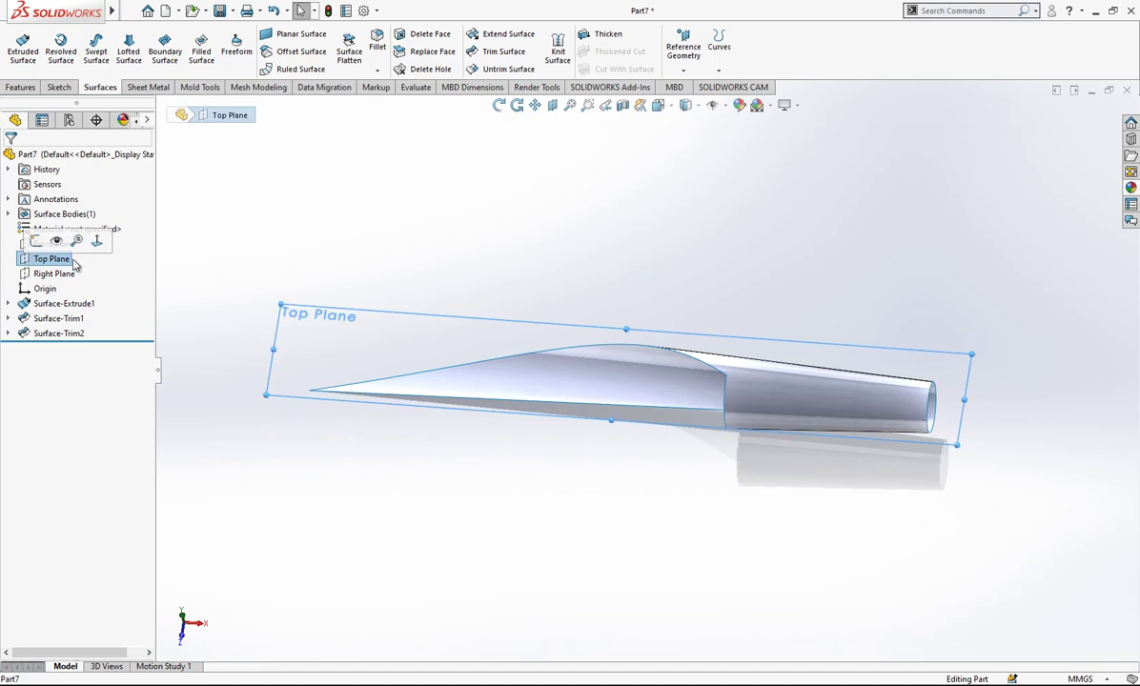
left_click(96, 241)
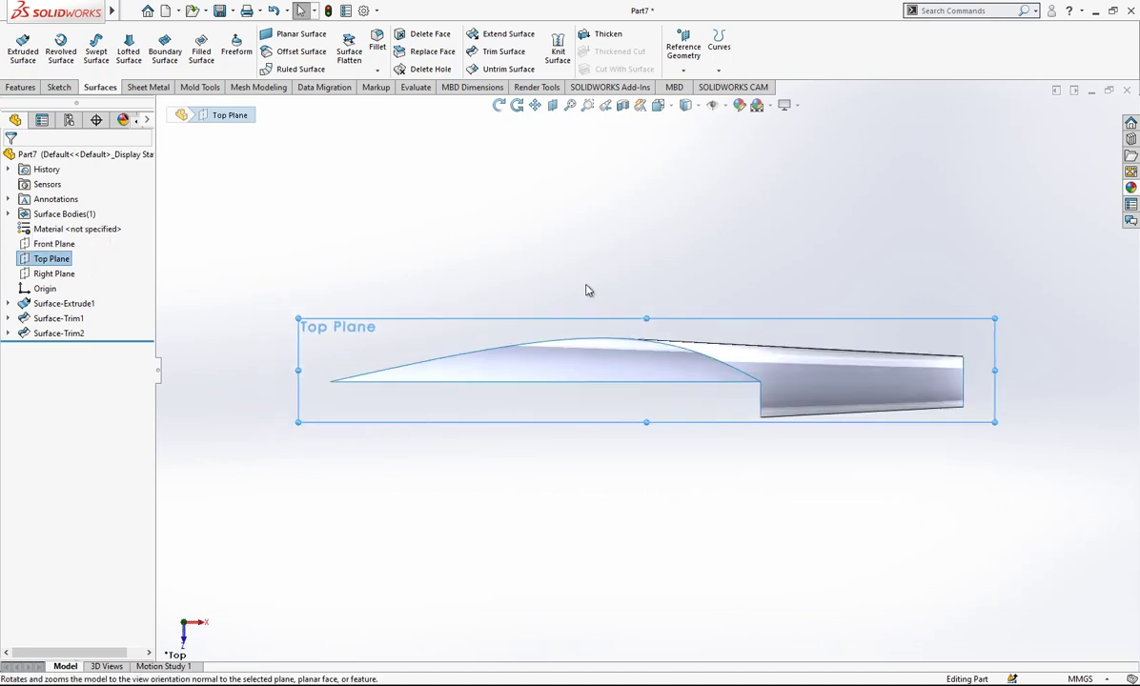
right_click(64, 264)
left_click(77, 232)
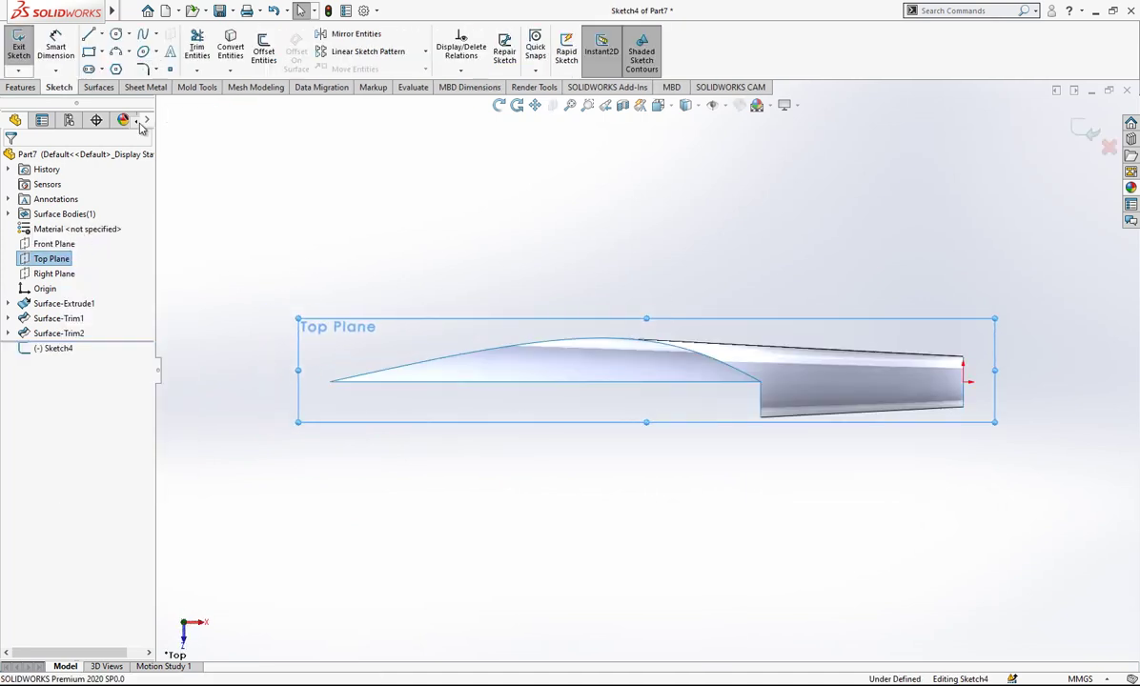
scroll(1010, 412, "down", 4)
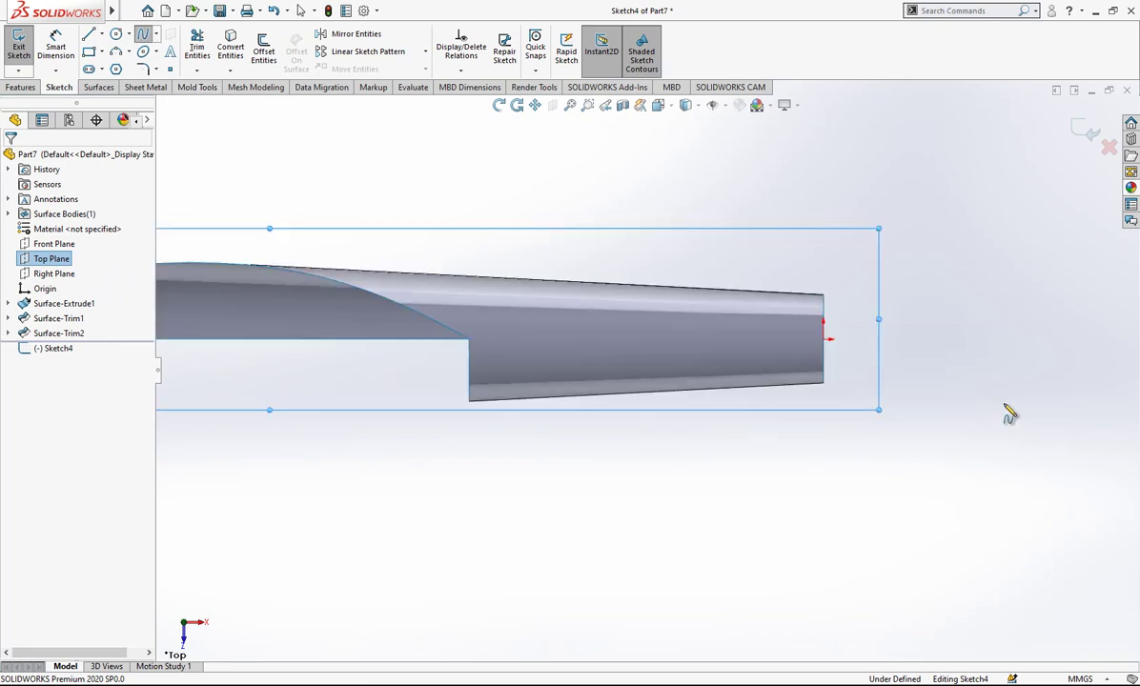
left_click(332, 321)
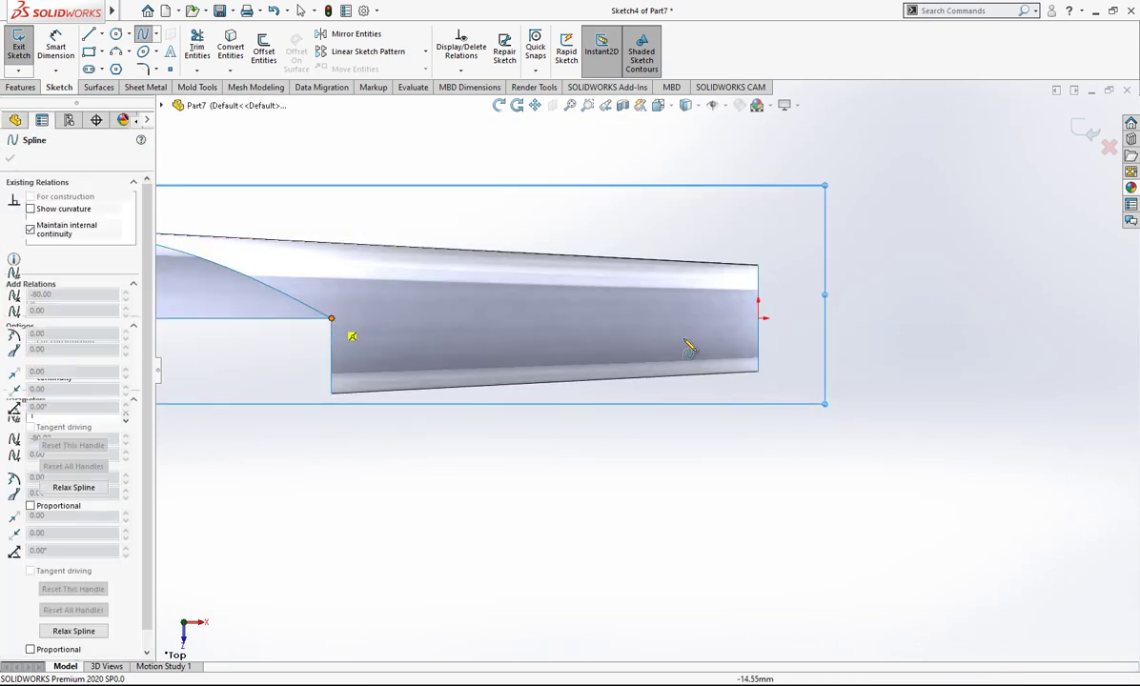
double_click(759, 332)
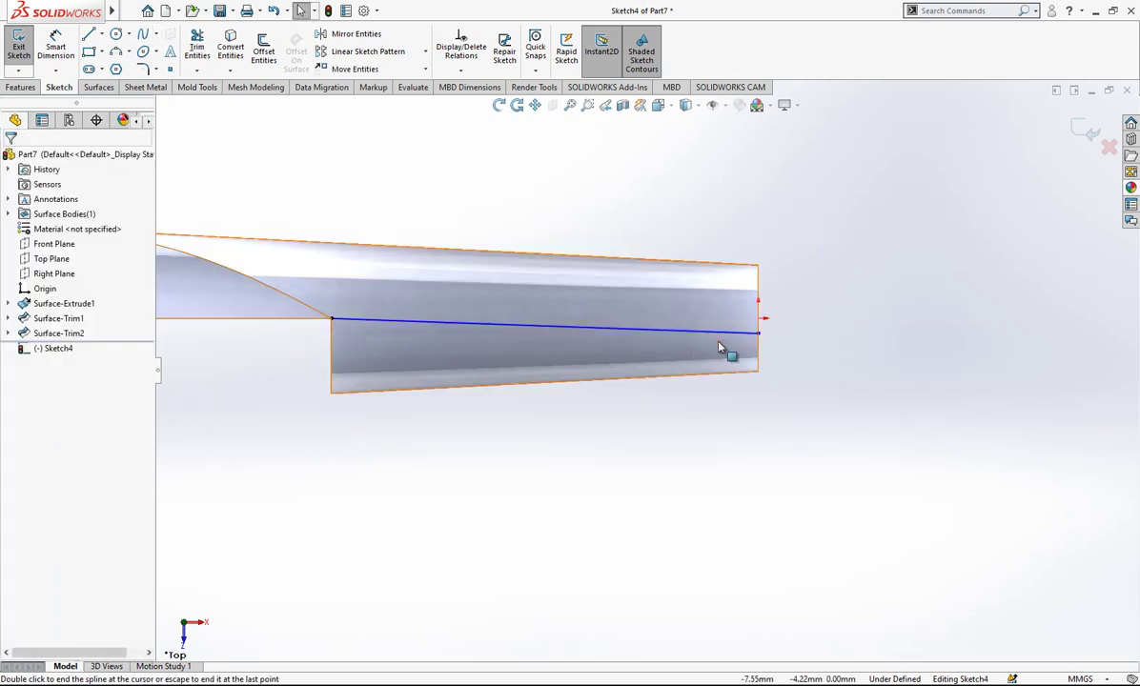
Make the new spline tangent to the blade's curved trimmed edge at the cut's inner corner.
left_click(570, 331)
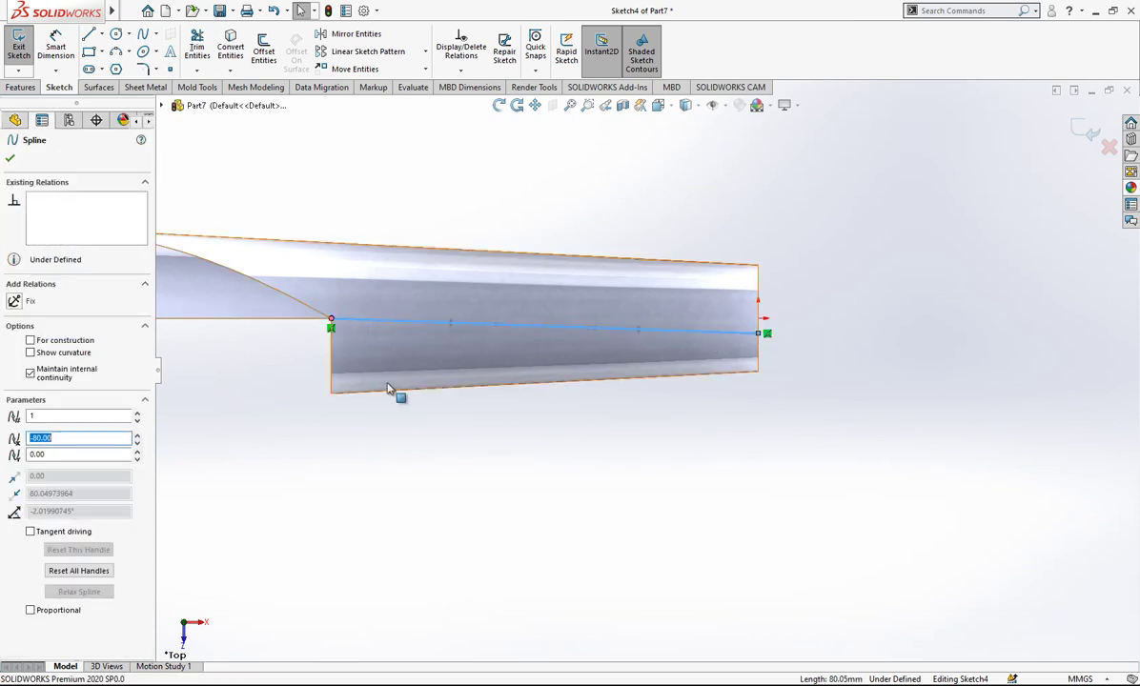
left_click(391, 405)
left_click(350, 324)
left_click(295, 301, "ctrl")
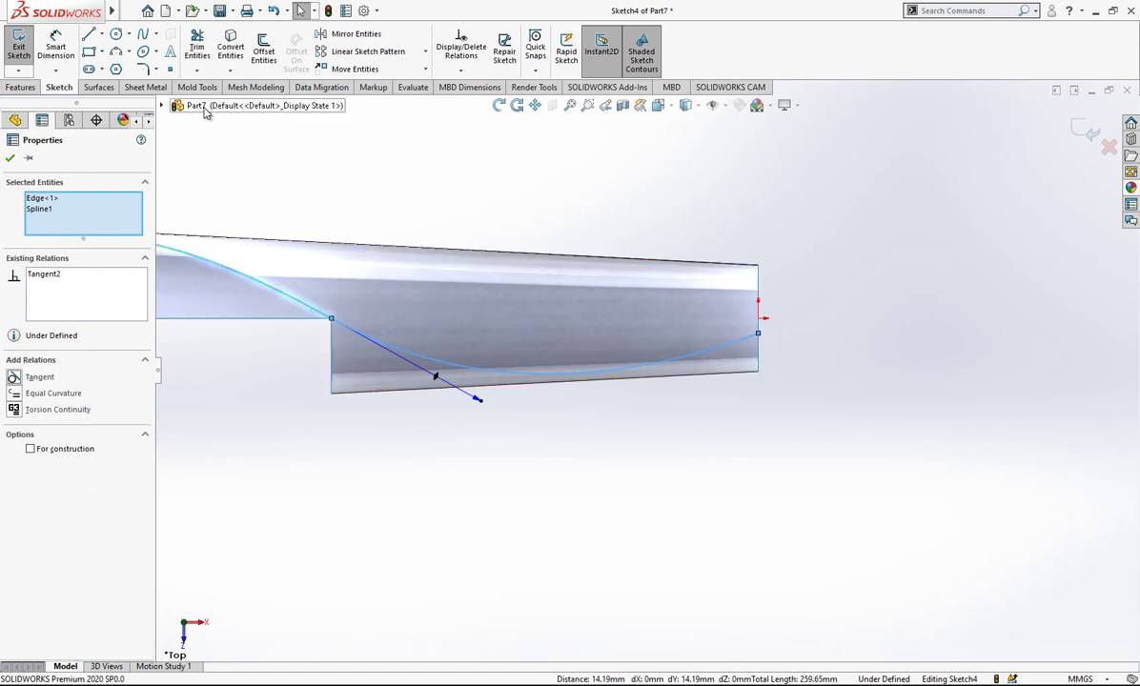
Dimension the spline's tangent handle at the cut's inner corner to 75 mm.
left_click(55, 47)
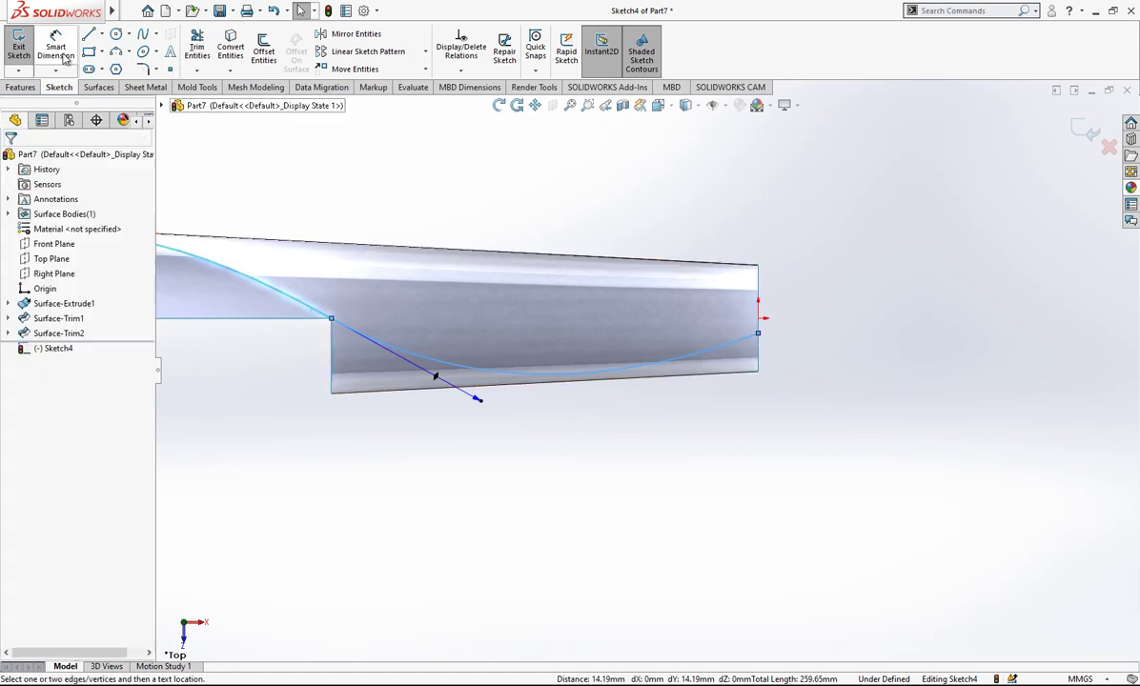
left_click(465, 391)
left_click(503, 434)
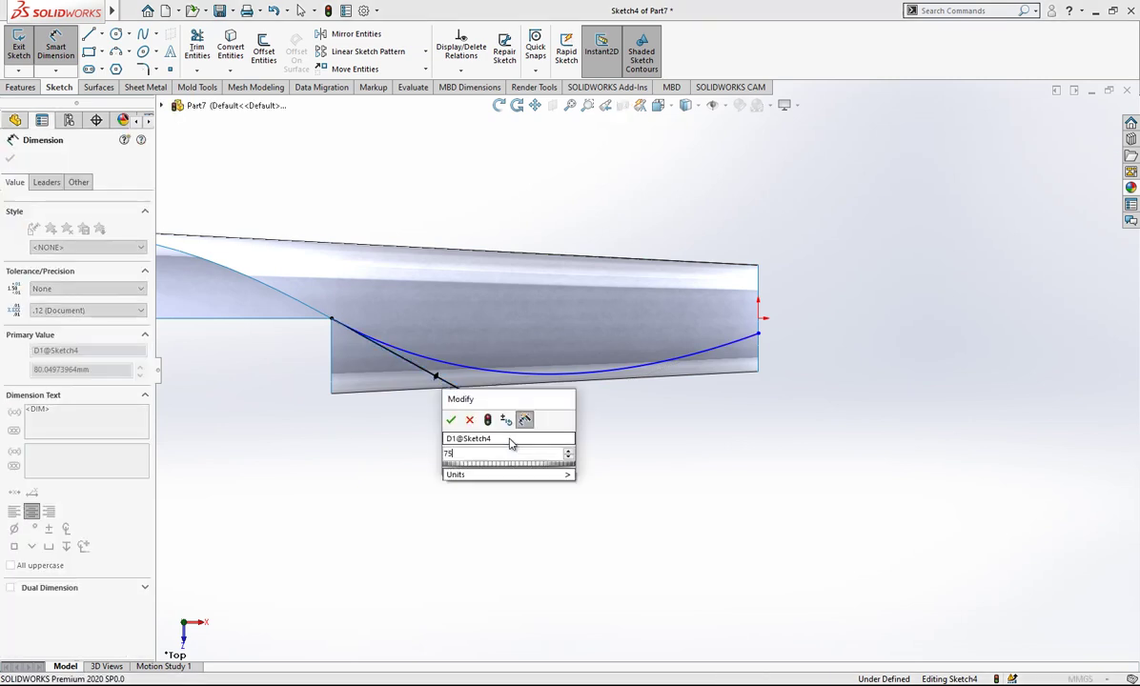
key("Return")
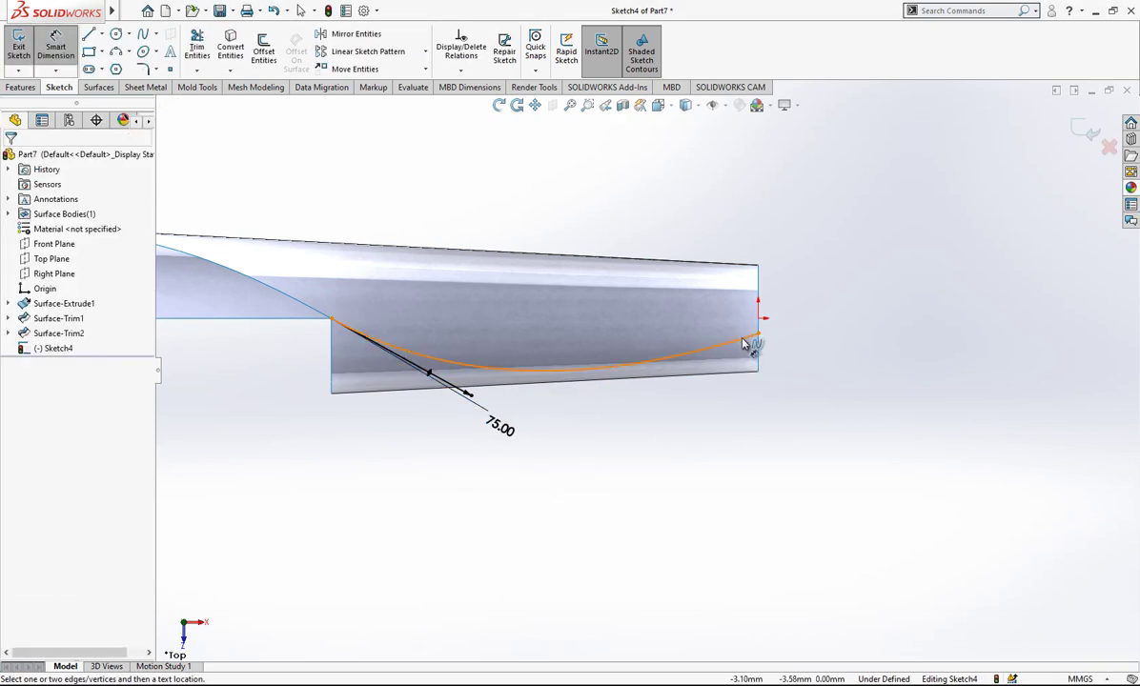
Pull out the tangent handle at the spline's other end, on the narrow end's edge.
left_click(744, 344)
key("Escape")
left_click(737, 353)
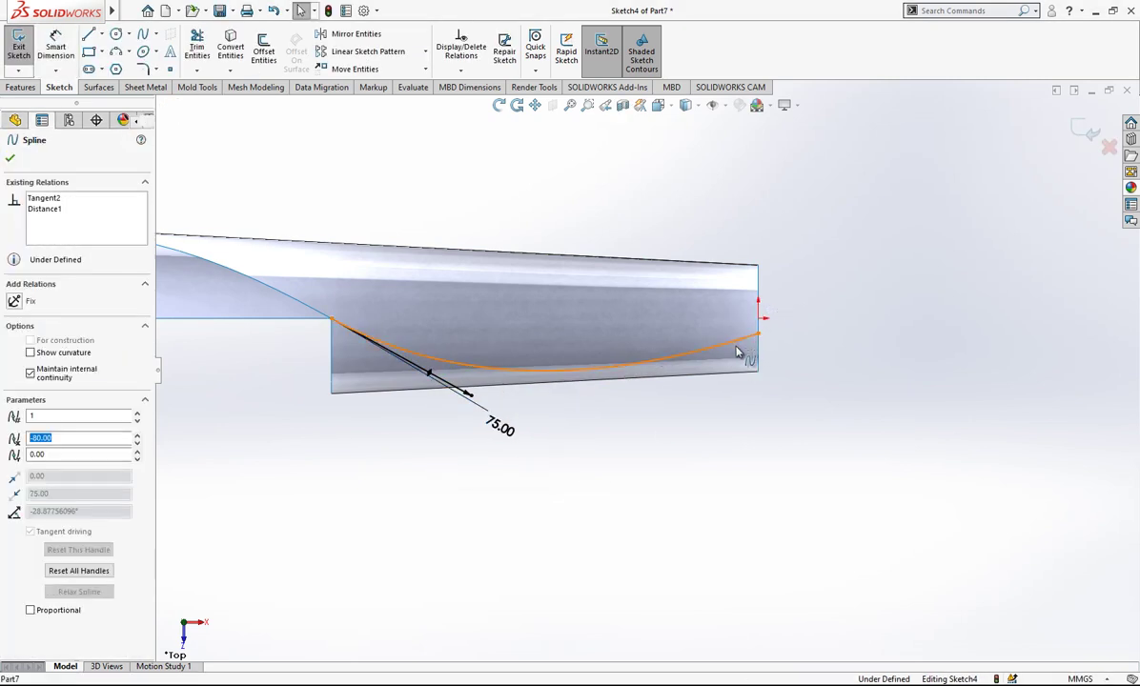
key("Escape")
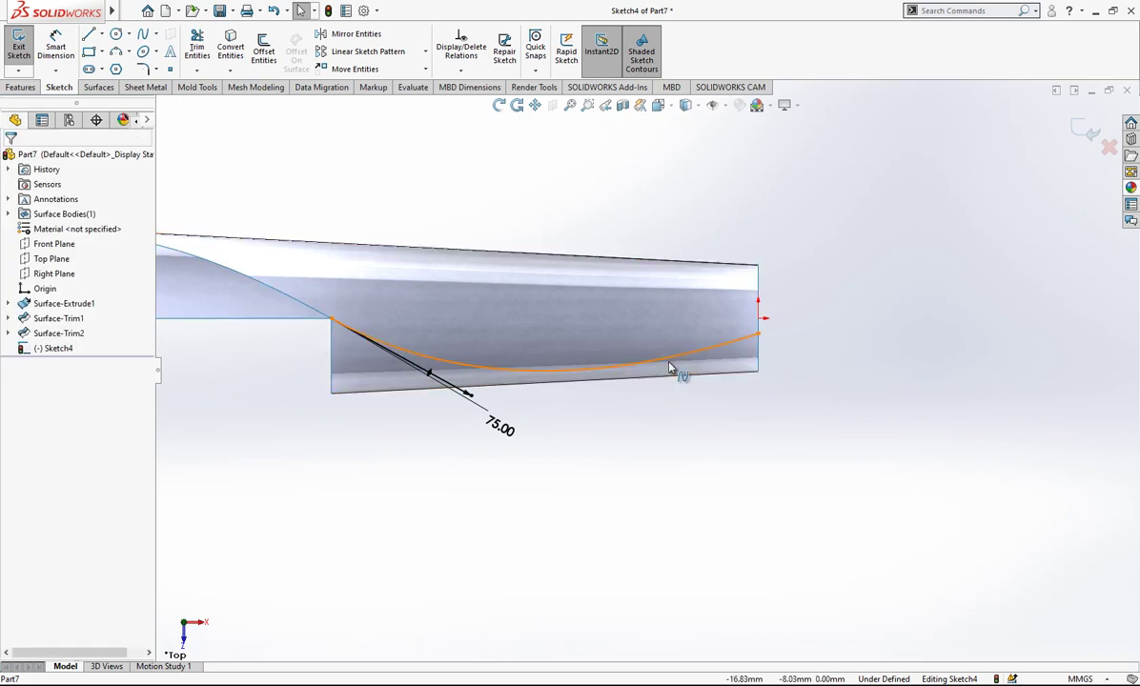
left_click(668, 362)
left_click_drag(664, 358, 666, 358)
left_click(725, 386)
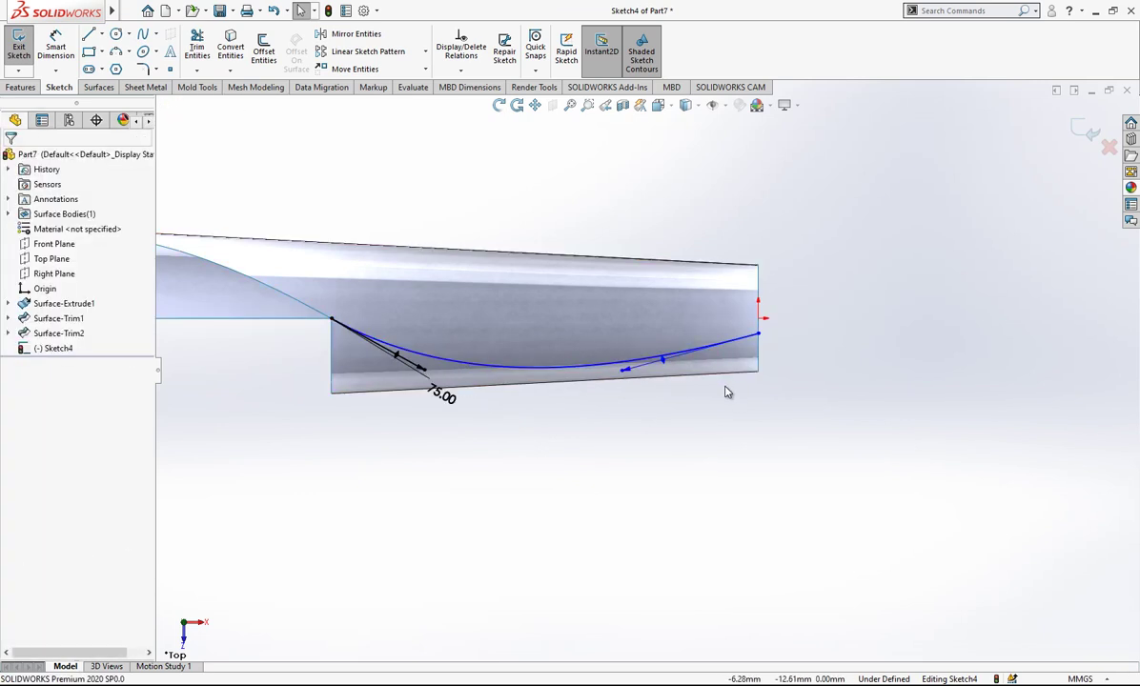
Set the angle between the spline's narrow-end handle and the narrow end's vertical edge to 80°.
left_click(44, 48)
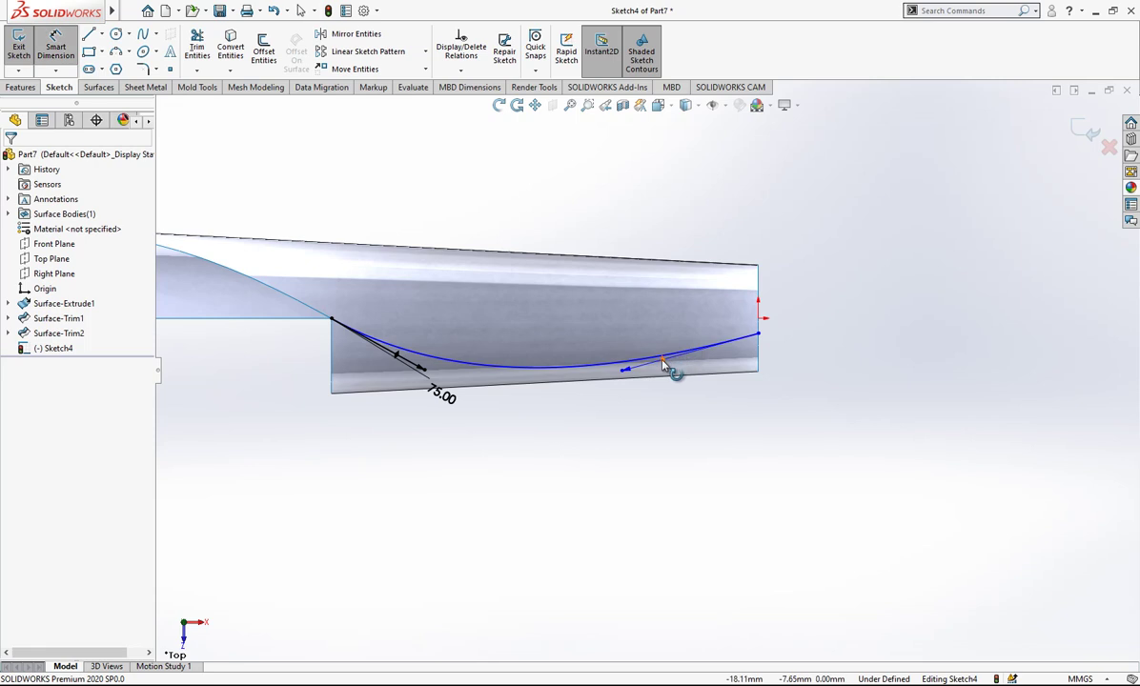
left_click(758, 301)
left_click(760, 301)
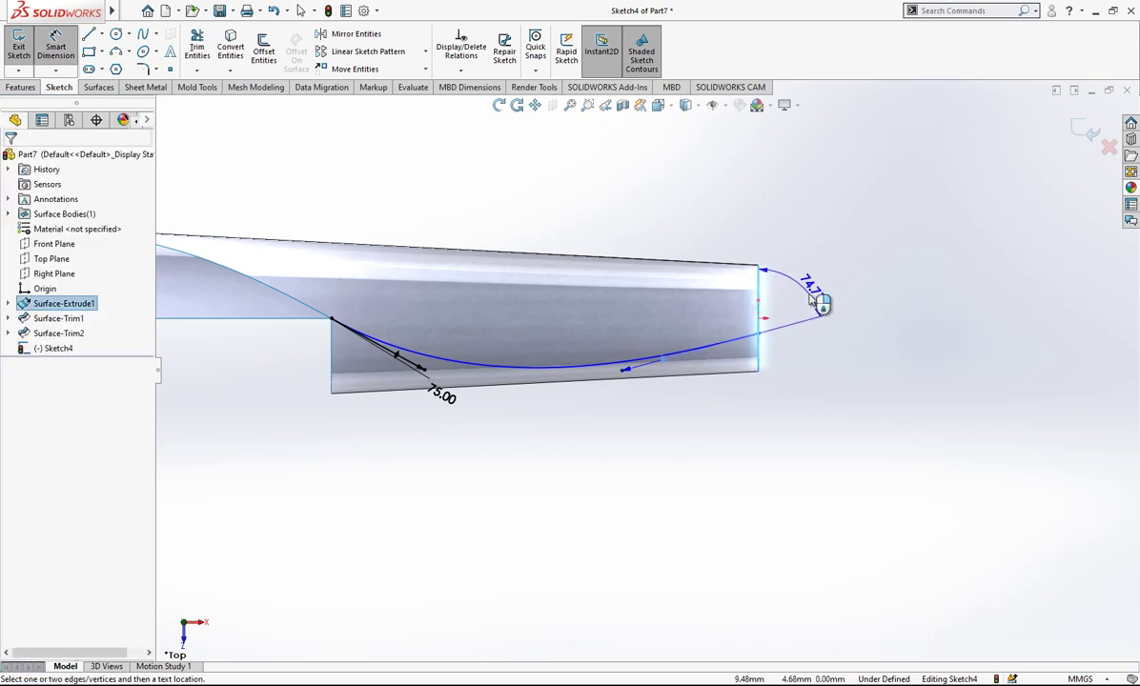
left_click(822, 303)
type("80")
key("Return")
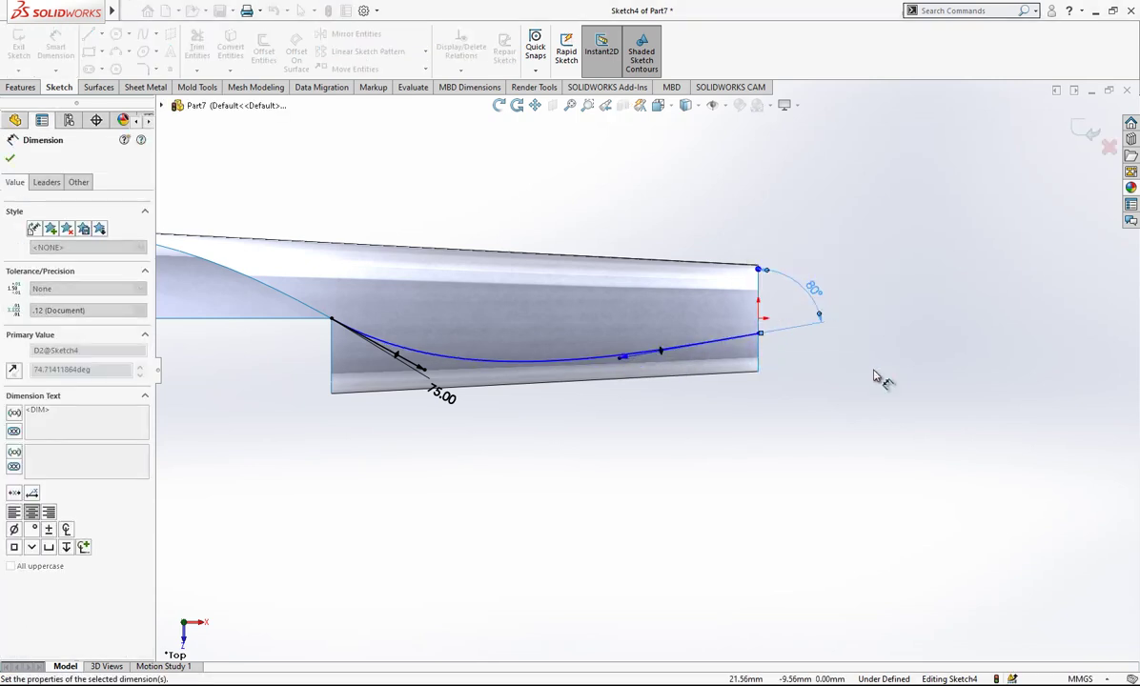
left_click(809, 376)
Move the spline's endpoint on the narrow end's edge onto the origin.
scroll(691, 355, "up", 2)
key("Escape")
left_click_drag(785, 329, 785, 305)
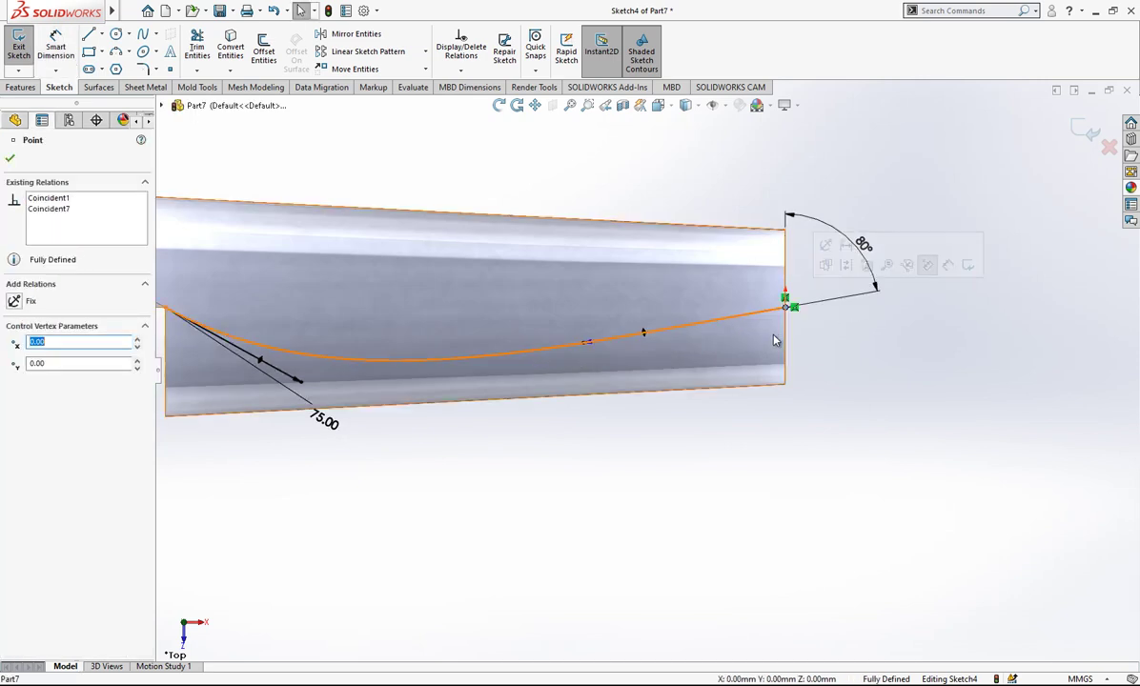
key("Escape")
Dimension the length of the spline's tangent handle at the origin to 100 mm.
left_click(583, 343)
left_click(576, 183)
type("100")
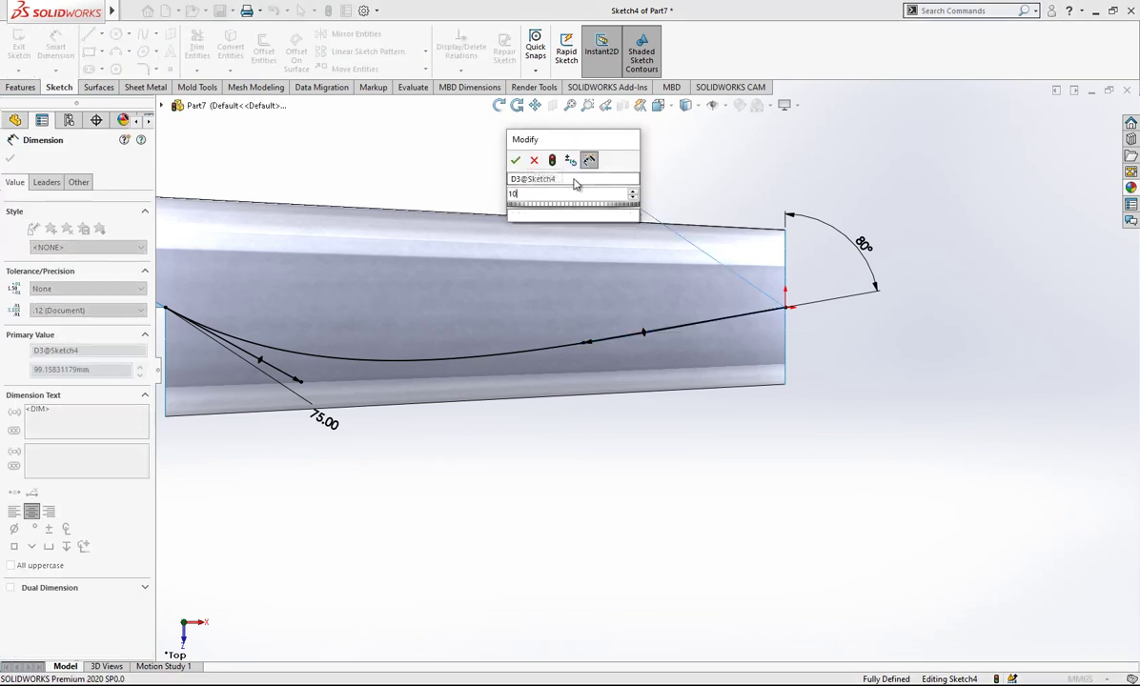
key("Return")
scroll(840, 205, "up", 2)
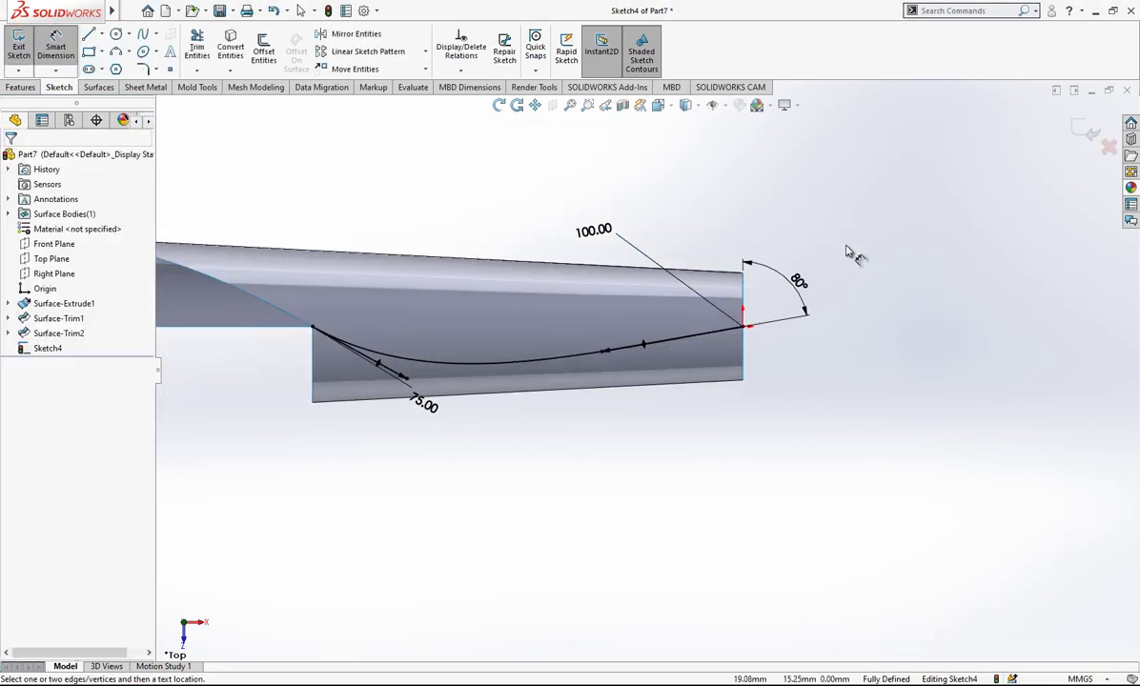
Sketch a second two-point spline about 81 mm long below the first, from the handle section's blade-side edge to the narrow end's edge.
scroll(556, 262, "down", 2)
left_click(146, 35)
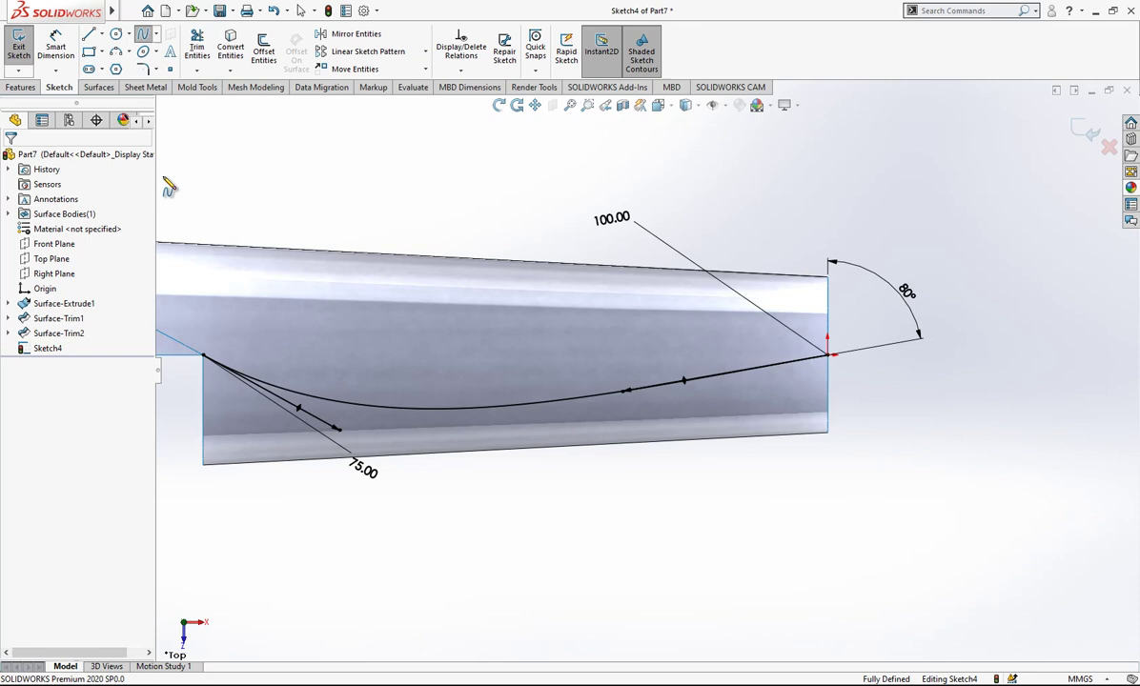
left_click(203, 451)
left_click(828, 372)
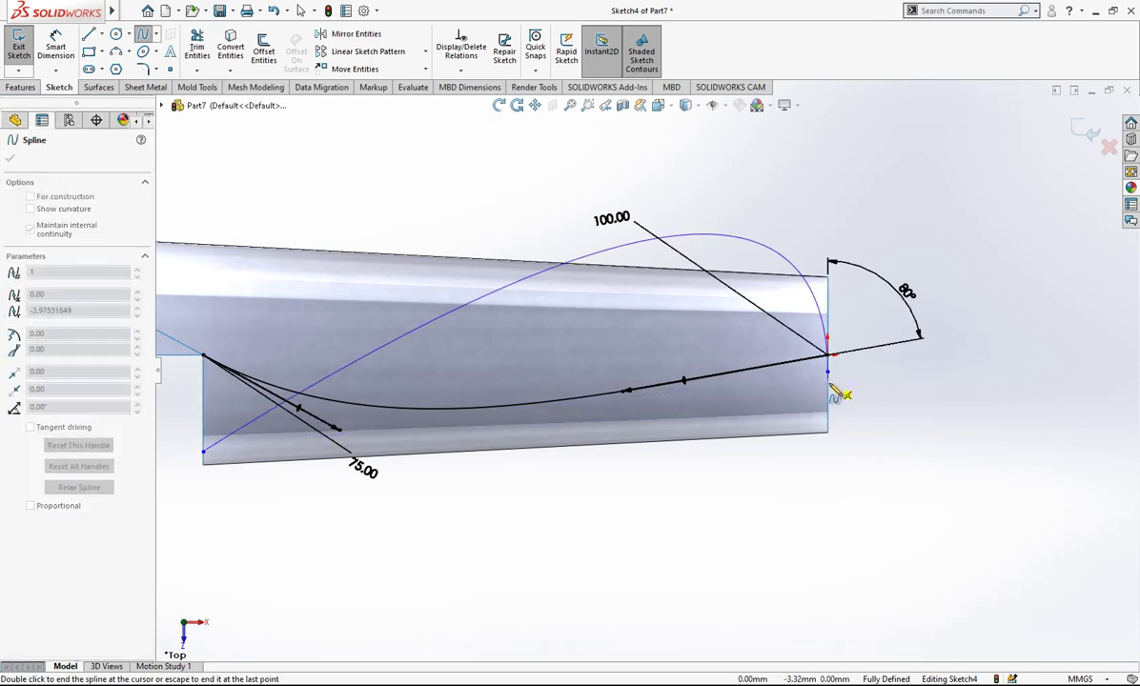
key("Escape")
Pull out the second spline's tangent handle at the narrow end so that the curve bows downward.
left_click(814, 381)
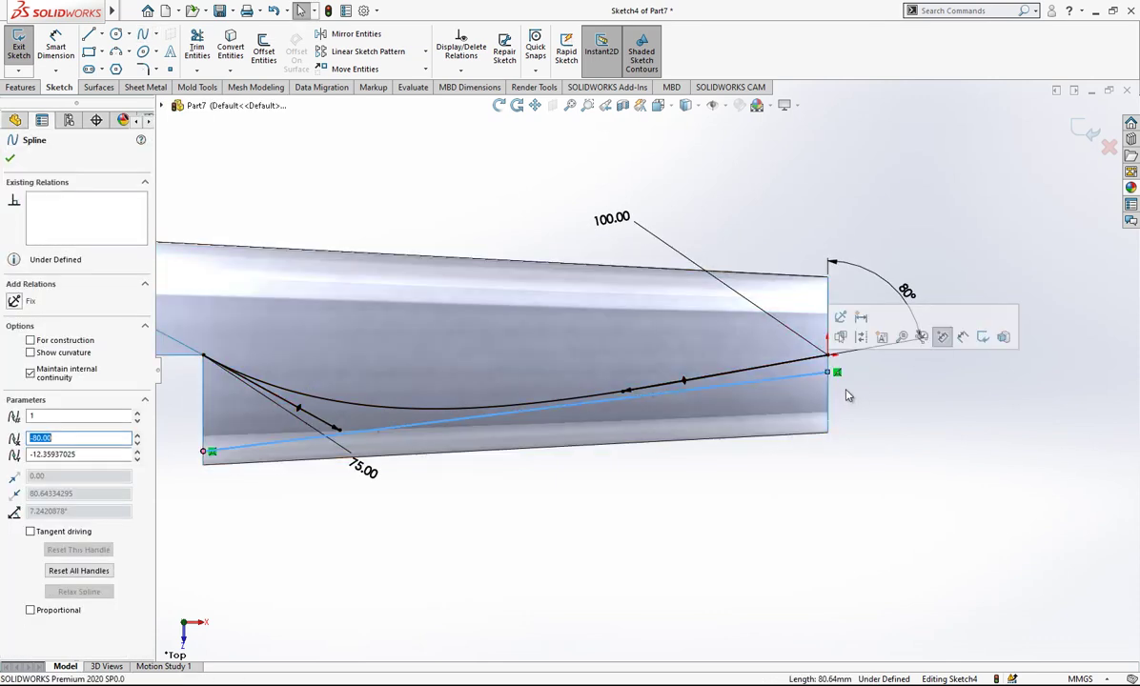
left_click(848, 394)
left_click(689, 394)
left_click_drag(638, 397, 655, 414)
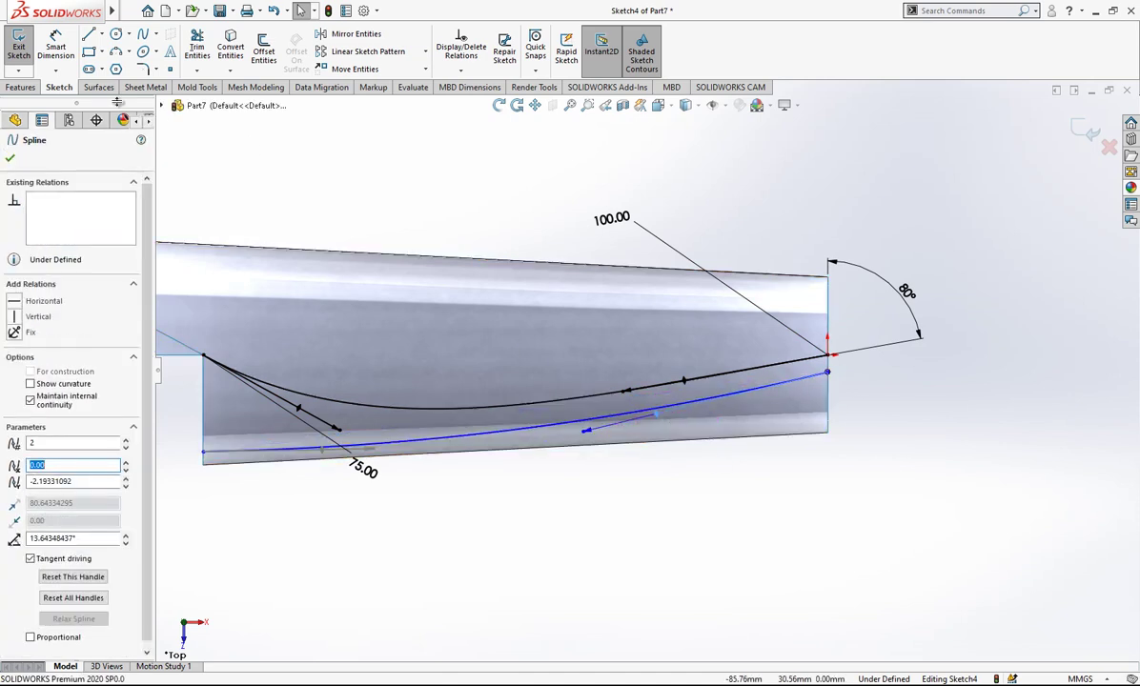
key("Escape")
Set the angle between the second spline's narrow-end handle and the narrow end's vertical edge to 80°.
left_click(744, 372)
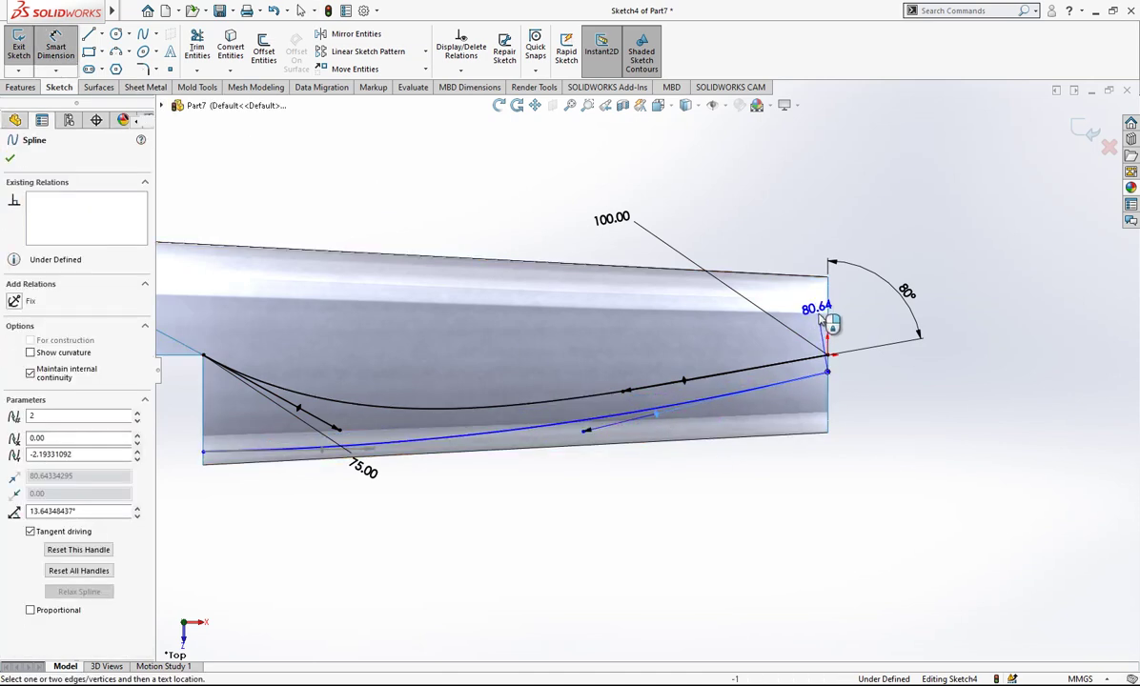
left_click_drag(829, 319, 984, 319)
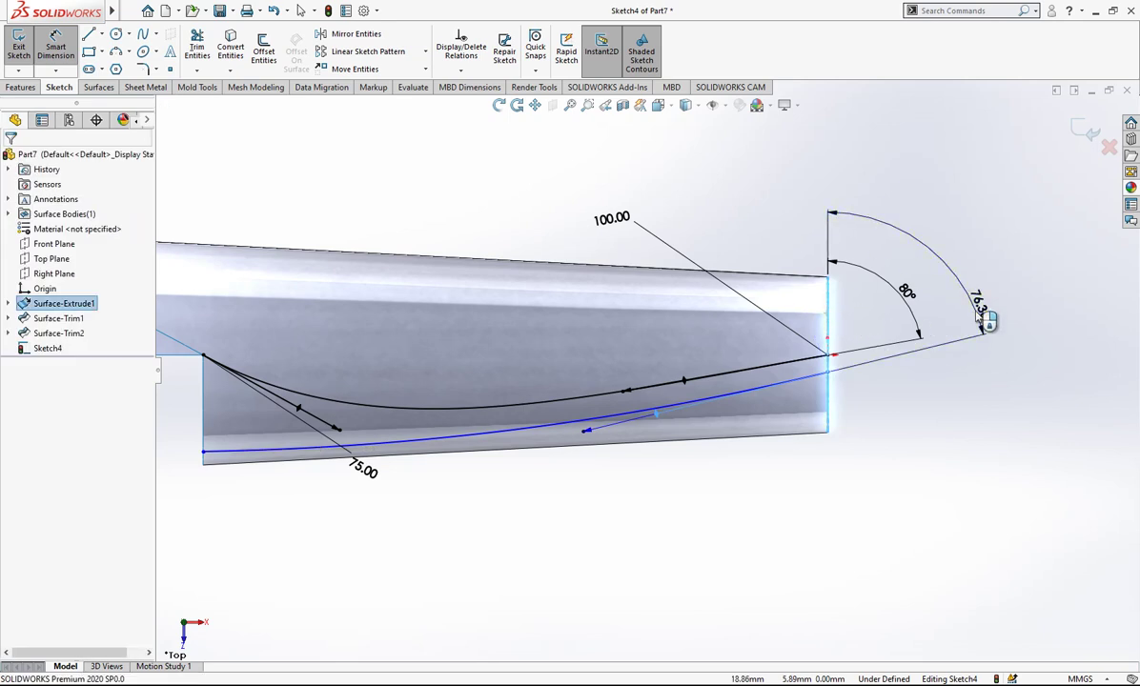
left_click(984, 319)
type("80")
key("Return")
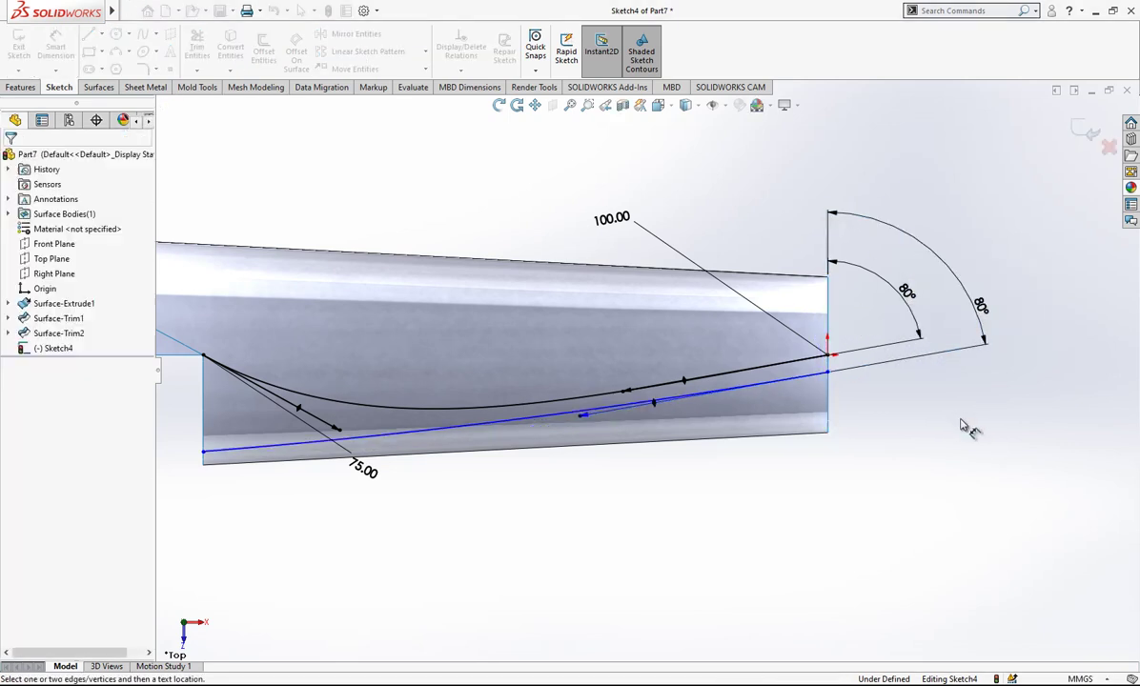
Dimension the vertical distance between the origin and the second spline's narrow-end point to 1.5 mm.
left_click(828, 355)
left_click(827, 371)
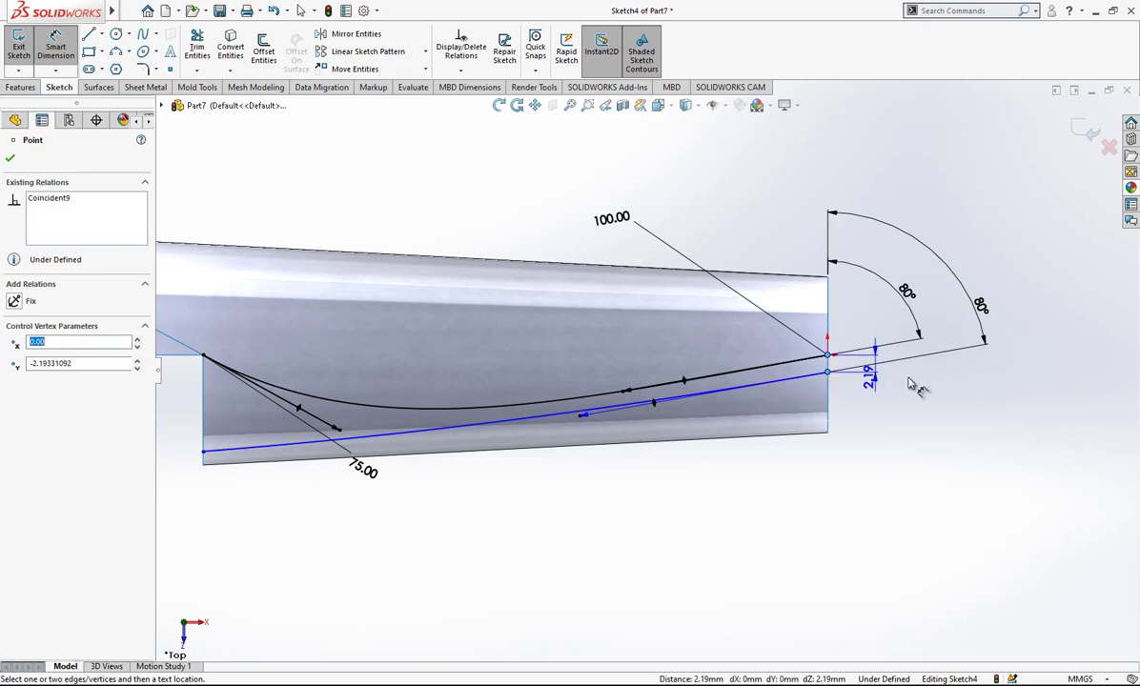
left_click(1001, 396)
type("1.5")
key("Return")
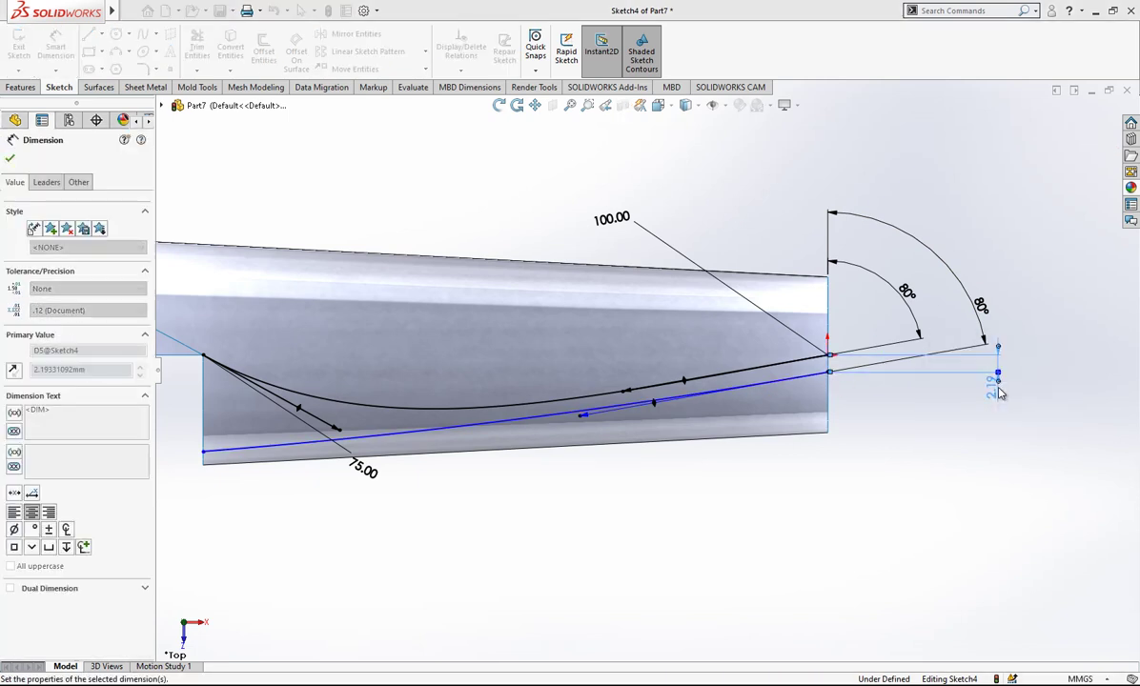
Dimension the length of the second spline's narrow-end tangent handle to 100 mm.
left_click(585, 411)
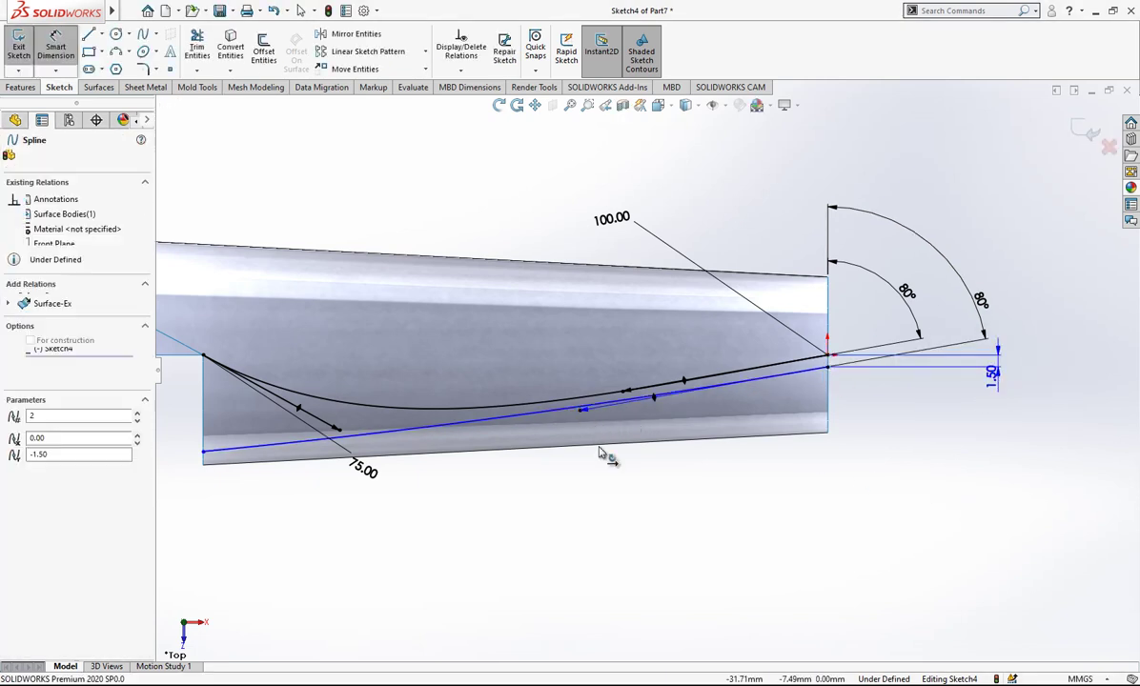
left_click(642, 523)
type("100")
key("Return")
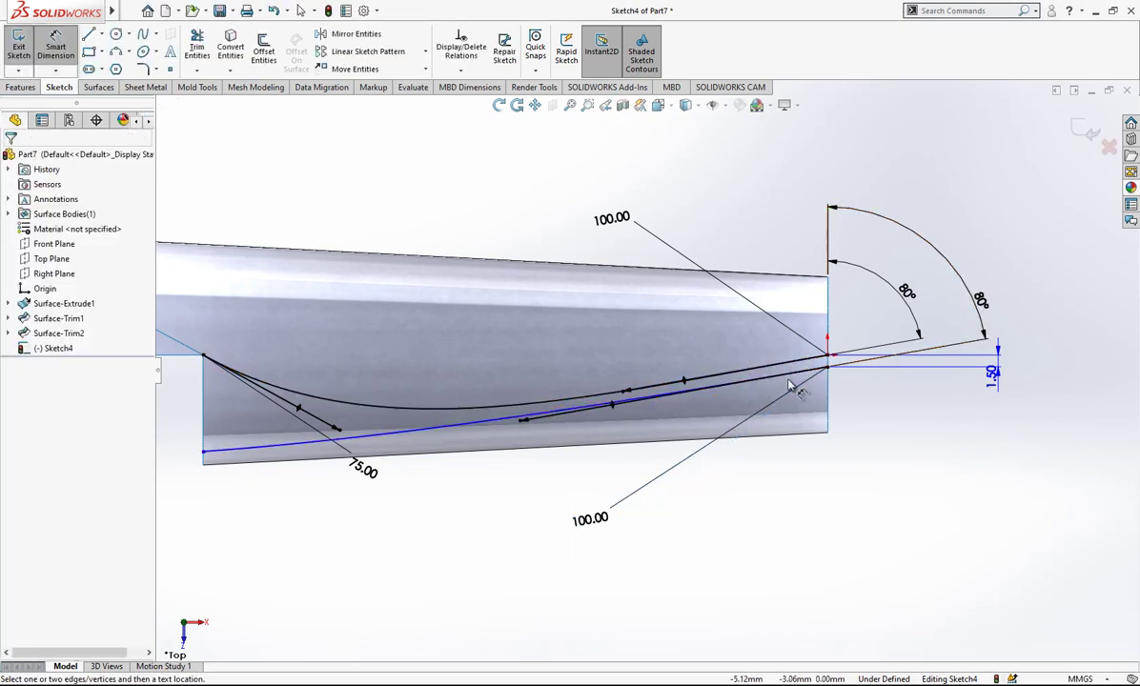
Pull out the second spline's tangent handle at its blade-side end, angled upward from the vertical edge.
left_click(469, 434)
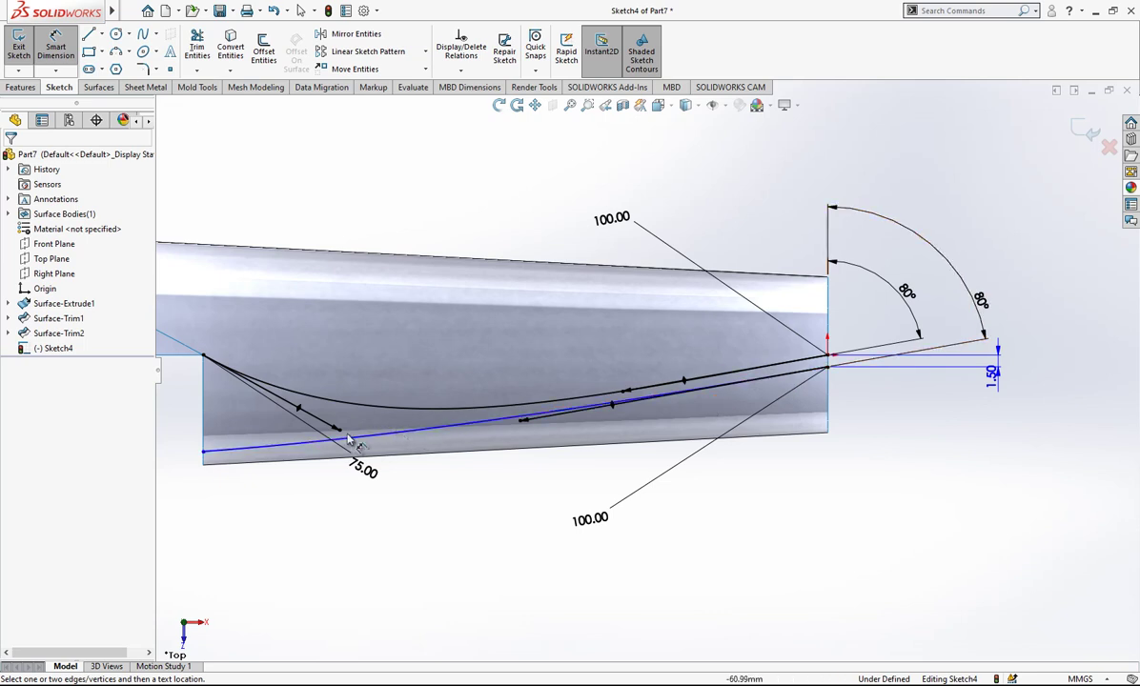
key("Escape")
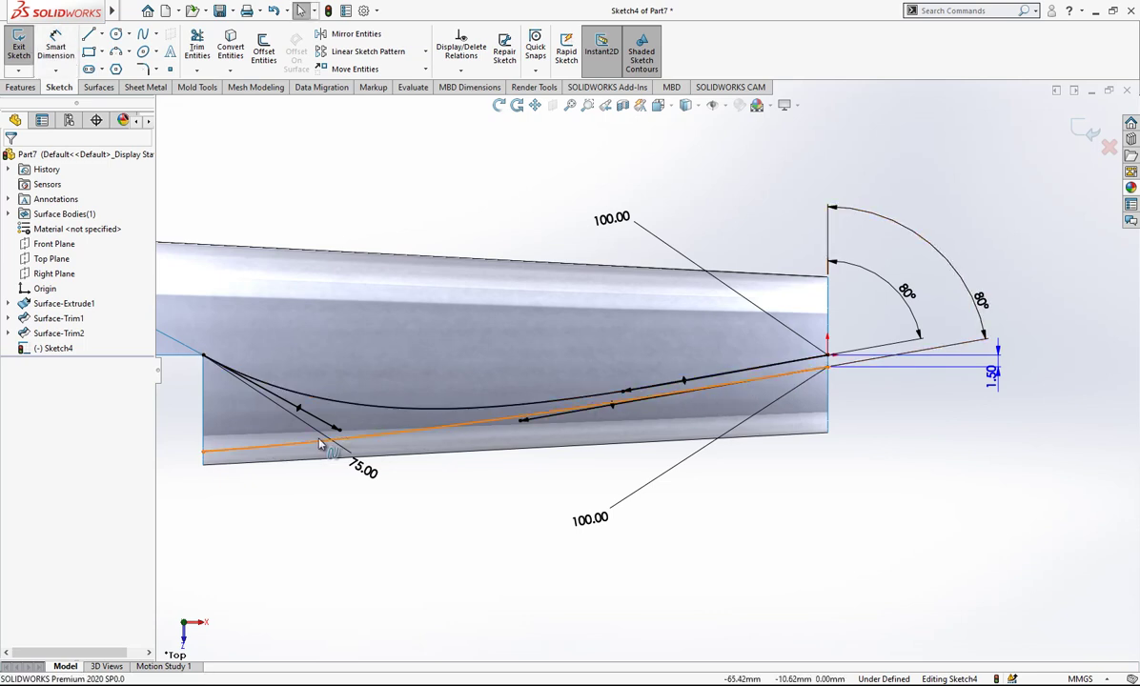
left_click(324, 447)
left_click_drag(295, 451, 269, 462)
left_click(281, 480)
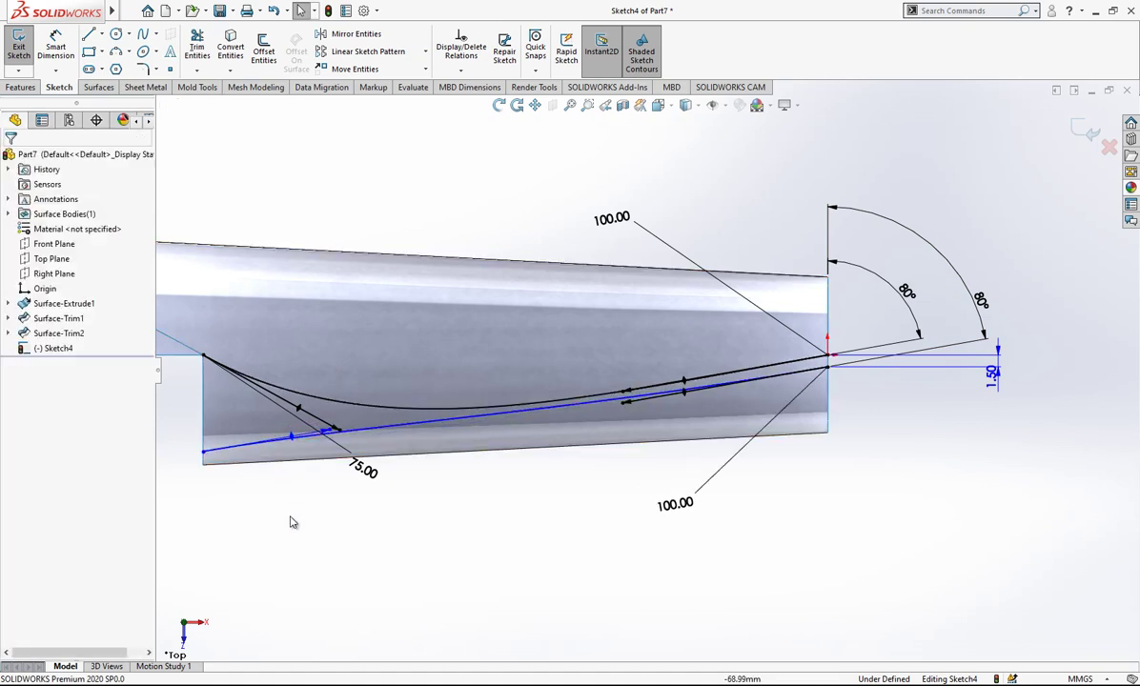
Dimension the angle between the second spline's blade-side handle and the adjacent vertical edge to 75°.
right_click_drag(293, 522, 280, 422)
key("Escape")
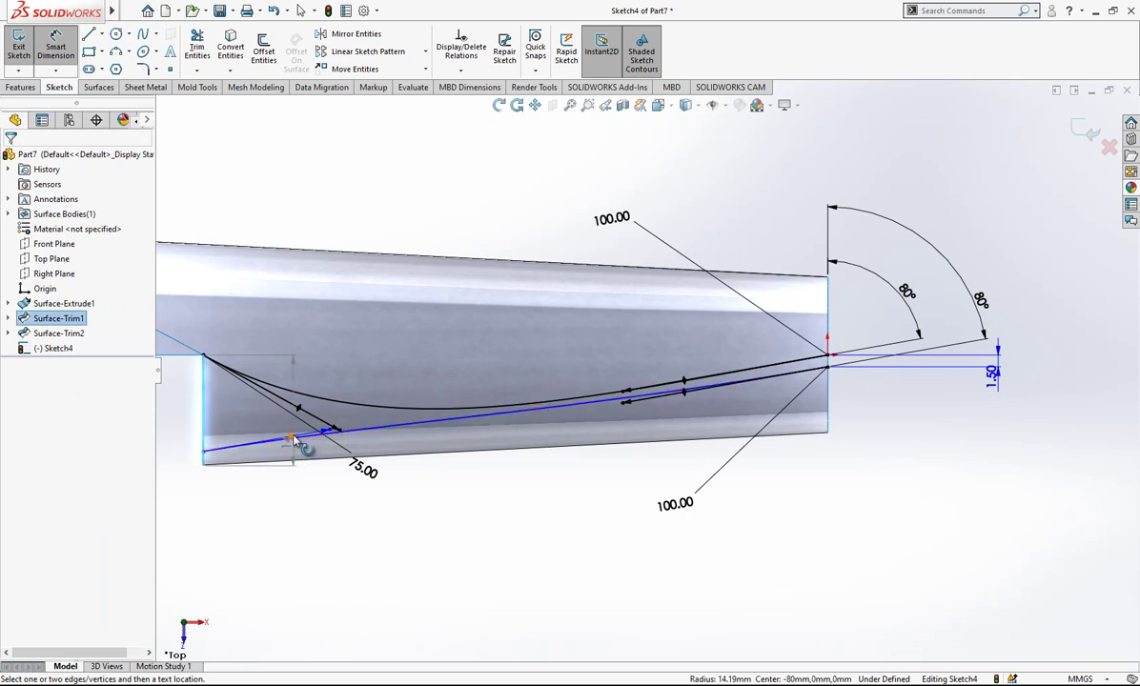
left_click(293, 436)
left_click(311, 326)
key("Return")
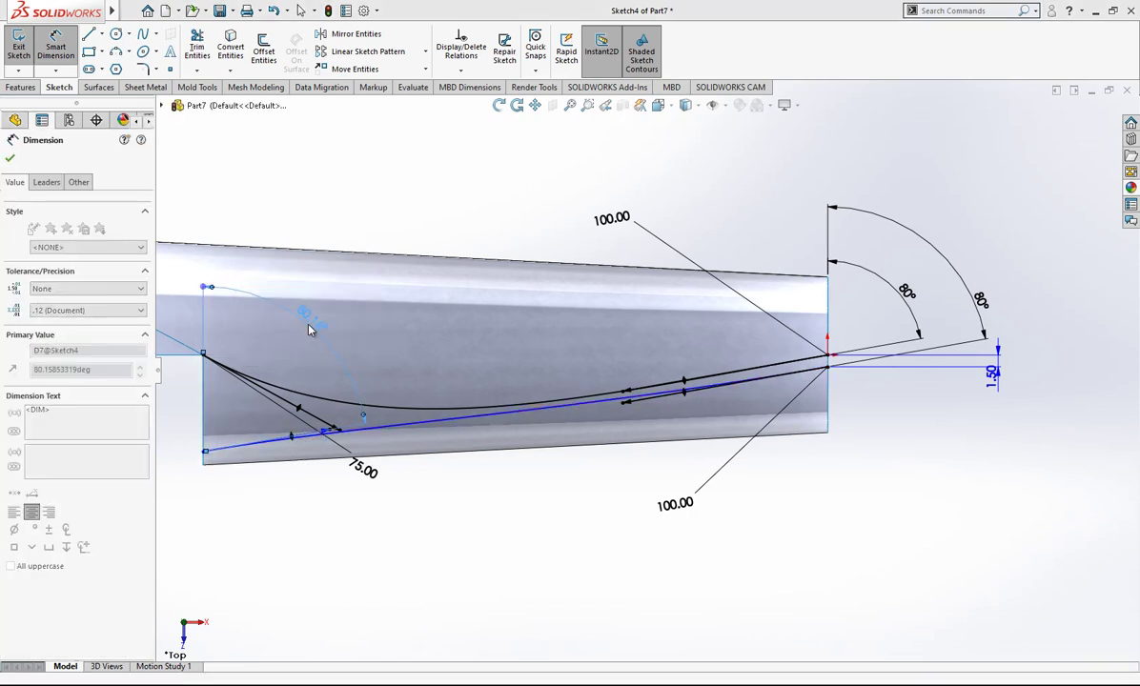
left_click(425, 598)
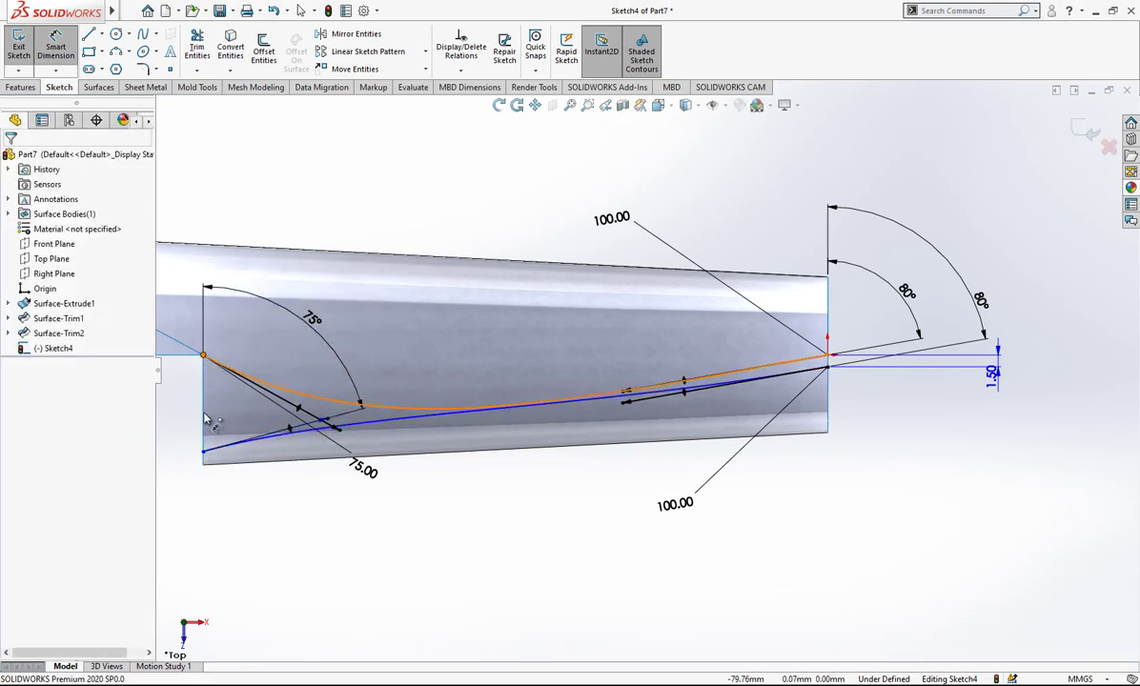
Dimension the vertical distance between the two splines' blade-side endpoints to 13.5 mm.
left_click(203, 453)
left_click(445, 365)
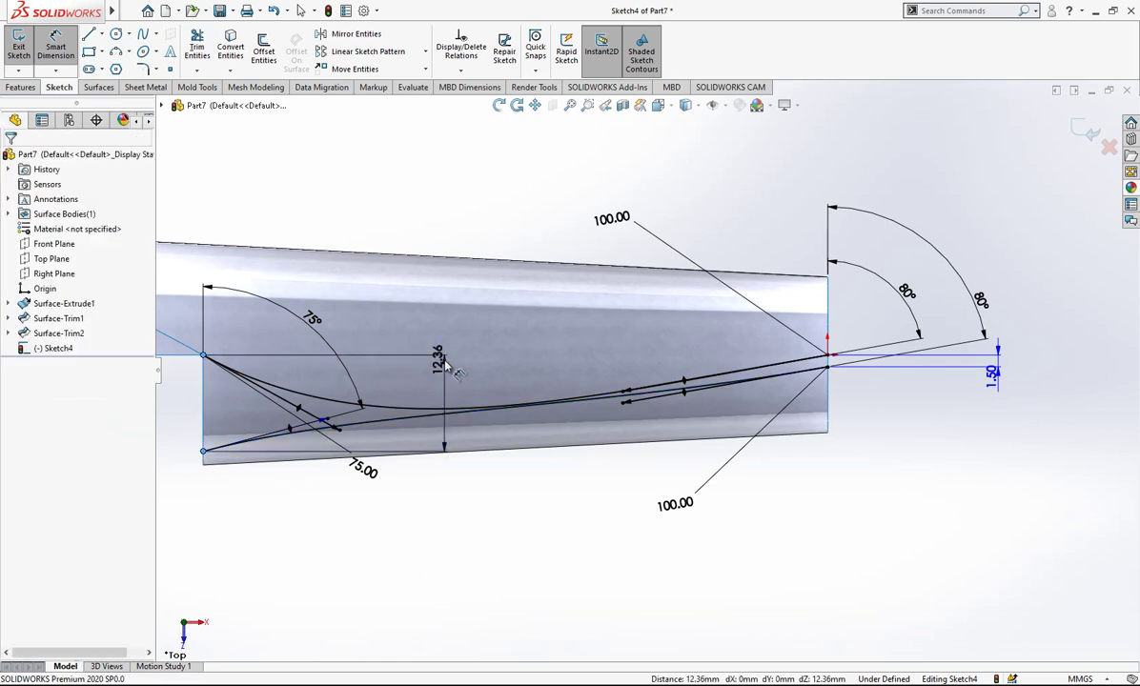
type("135")
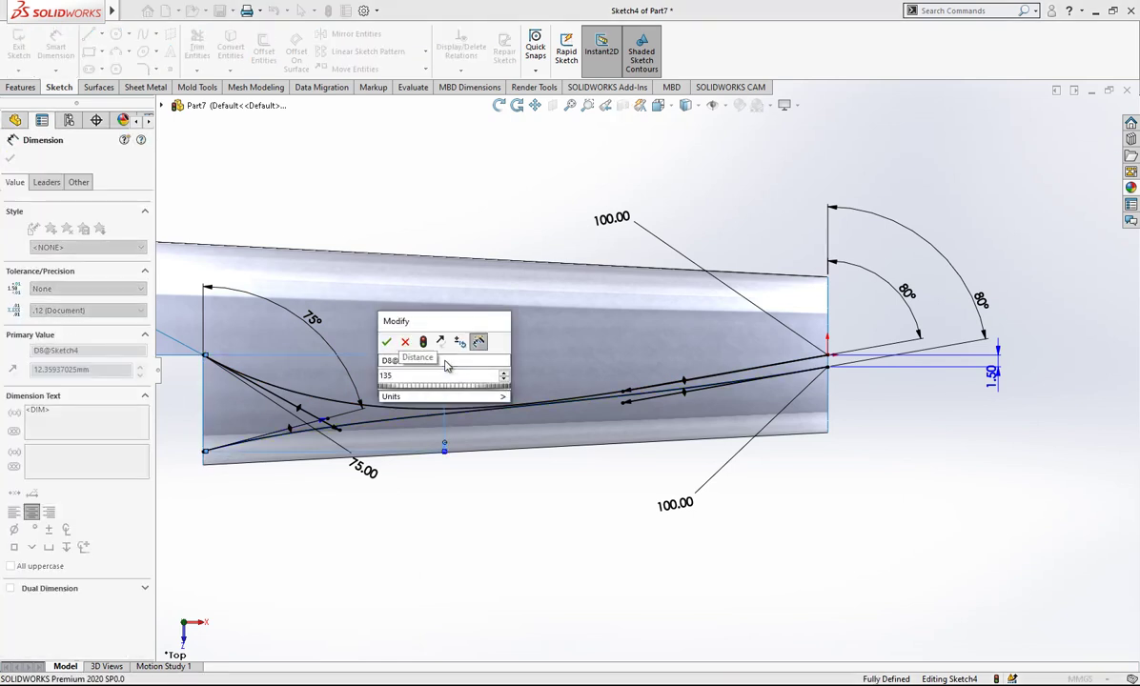
key("Return")
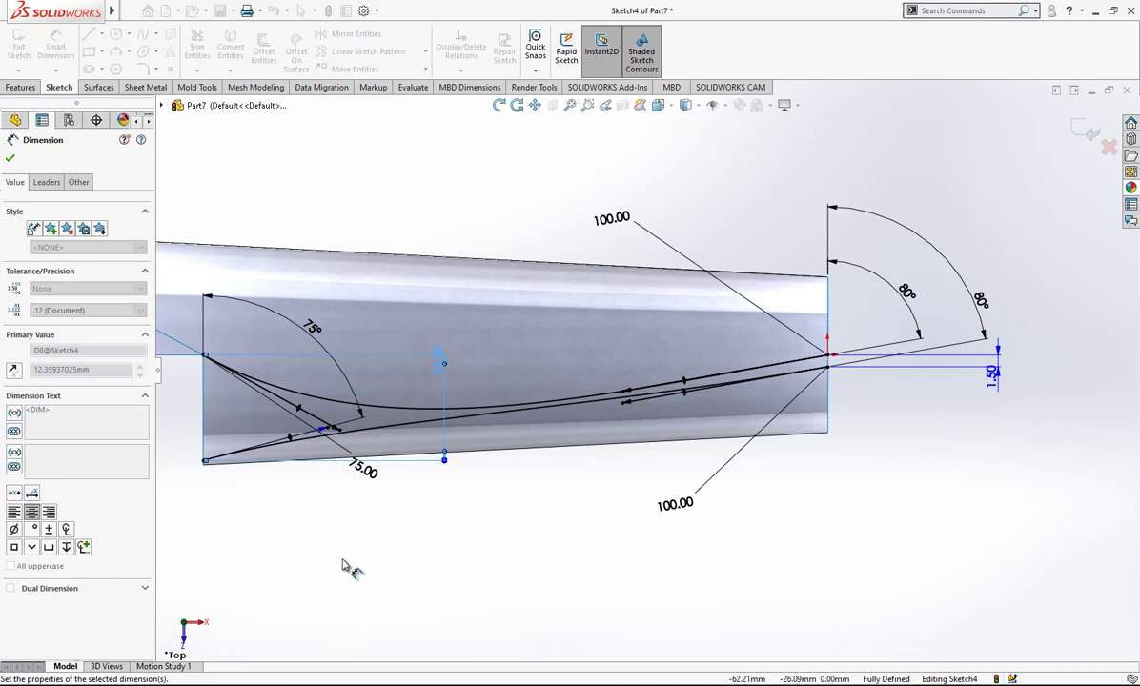
left_click(340, 563)
Dimension the length of the second spline's blade-side tangent handle to 50 mm and exit the sketch.
left_click(331, 433)
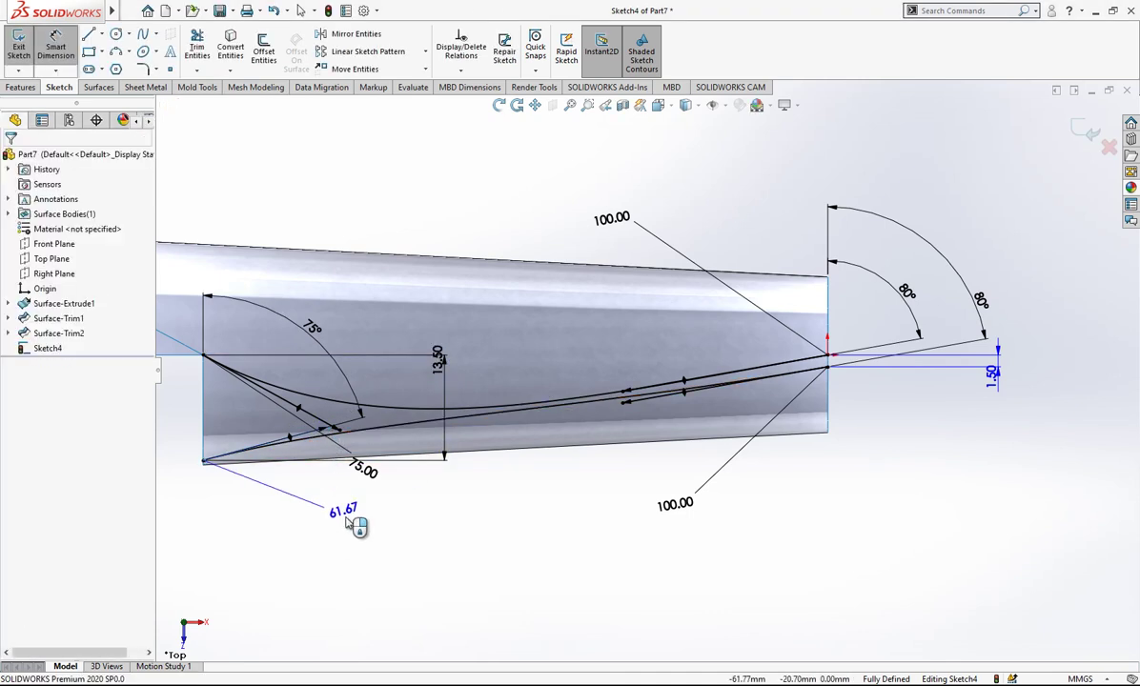
left_click(351, 524)
type("50")
key("Return")
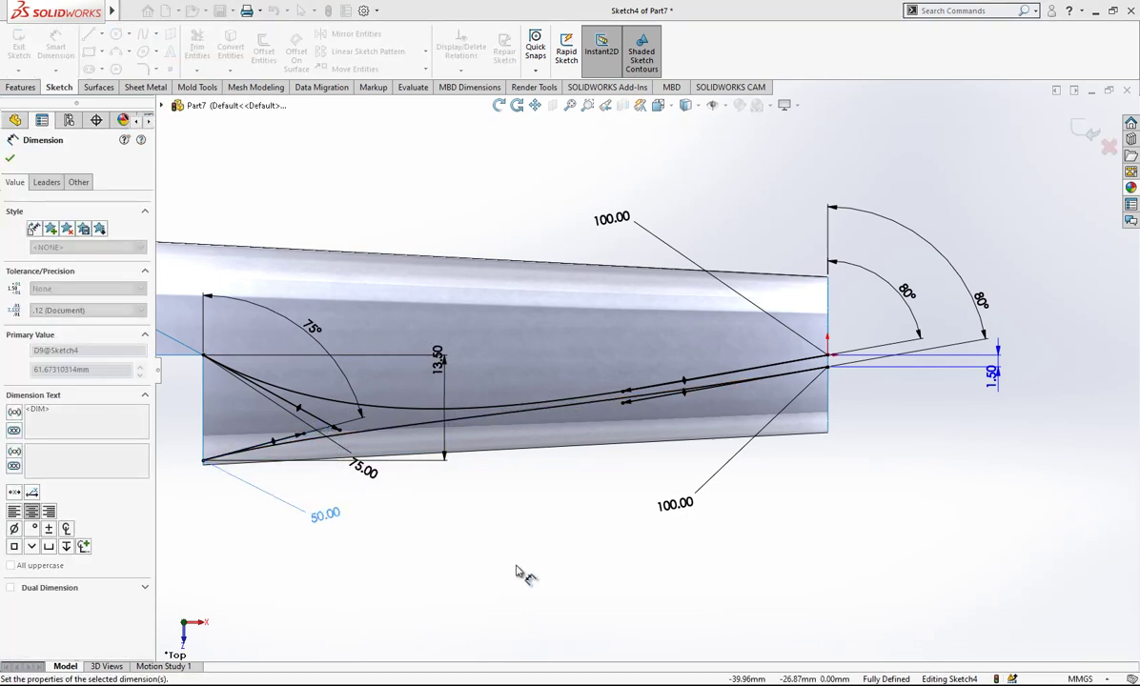
left_click(524, 566)
key("z")
key("z")
key("z")
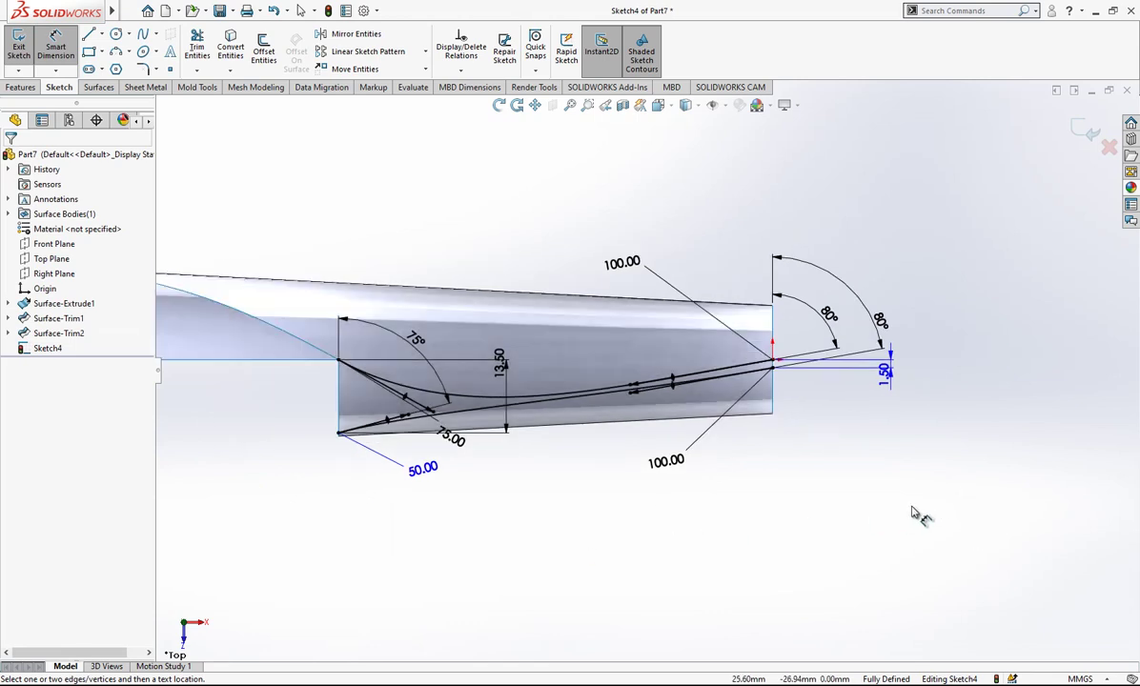
scroll(343, 348, "down", 2)
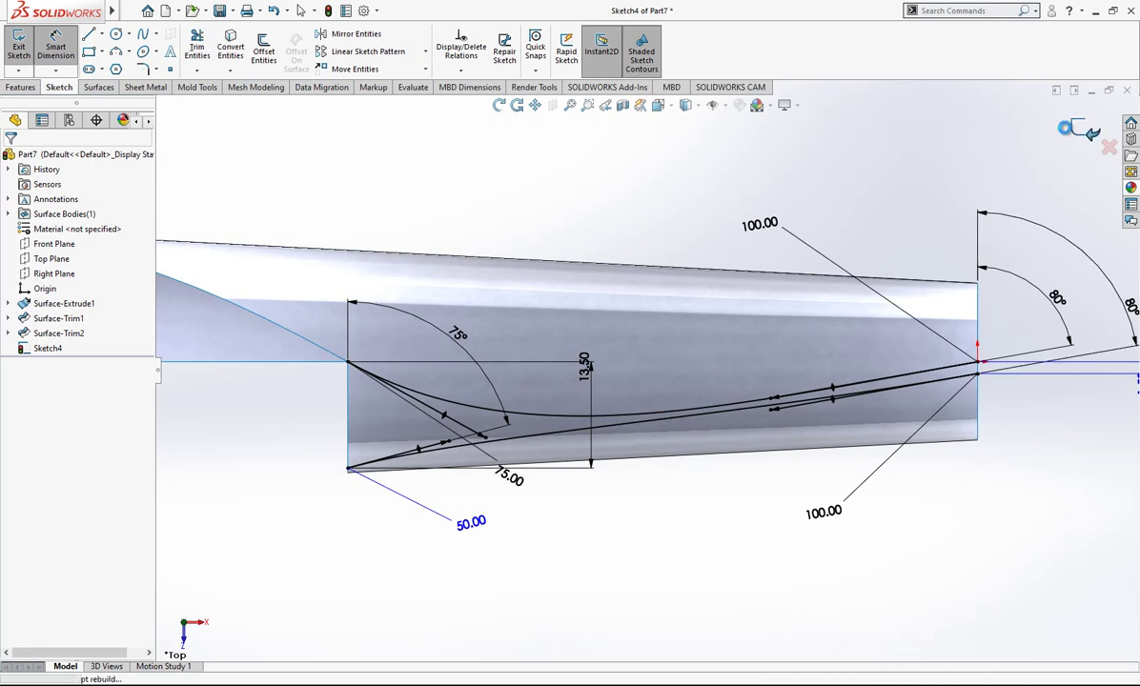
left_click(1084, 133)
Trim the handle surface with the two-spline sketch, removing the tapering region between the two curves.
mouse_move(595, 480)
middle_mouse_down()
mouse_move(636, 280)
mouse_move(286, 336)
middle_mouse_up()
left_click(48, 349)
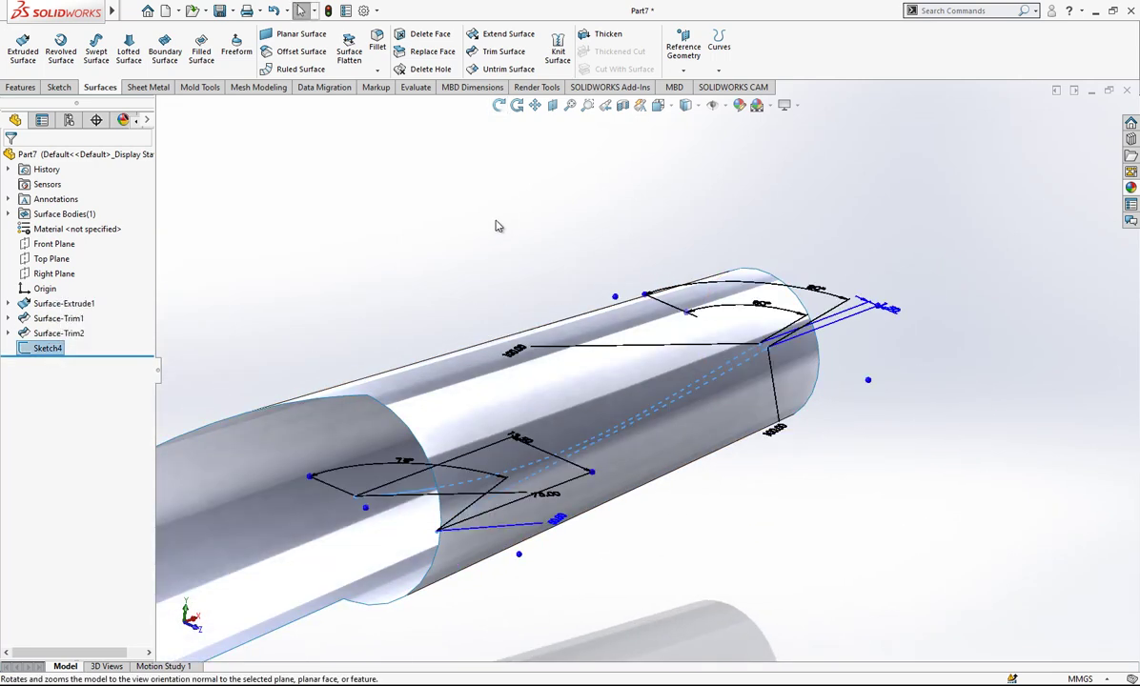
left_click(491, 52)
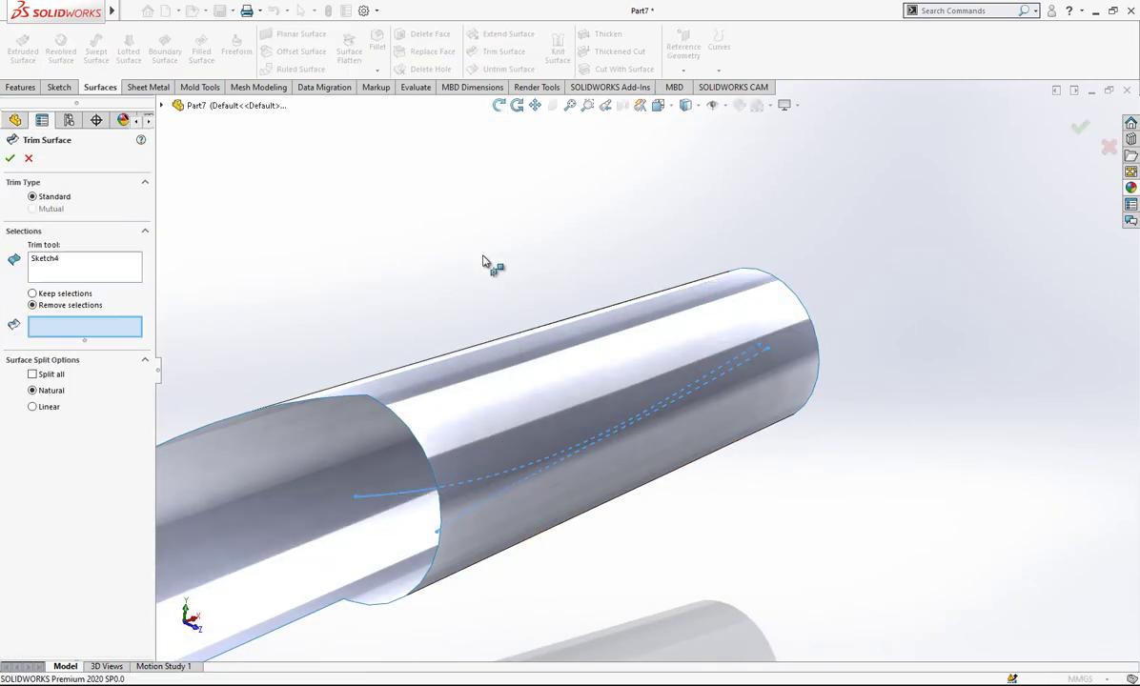
left_click(471, 438)
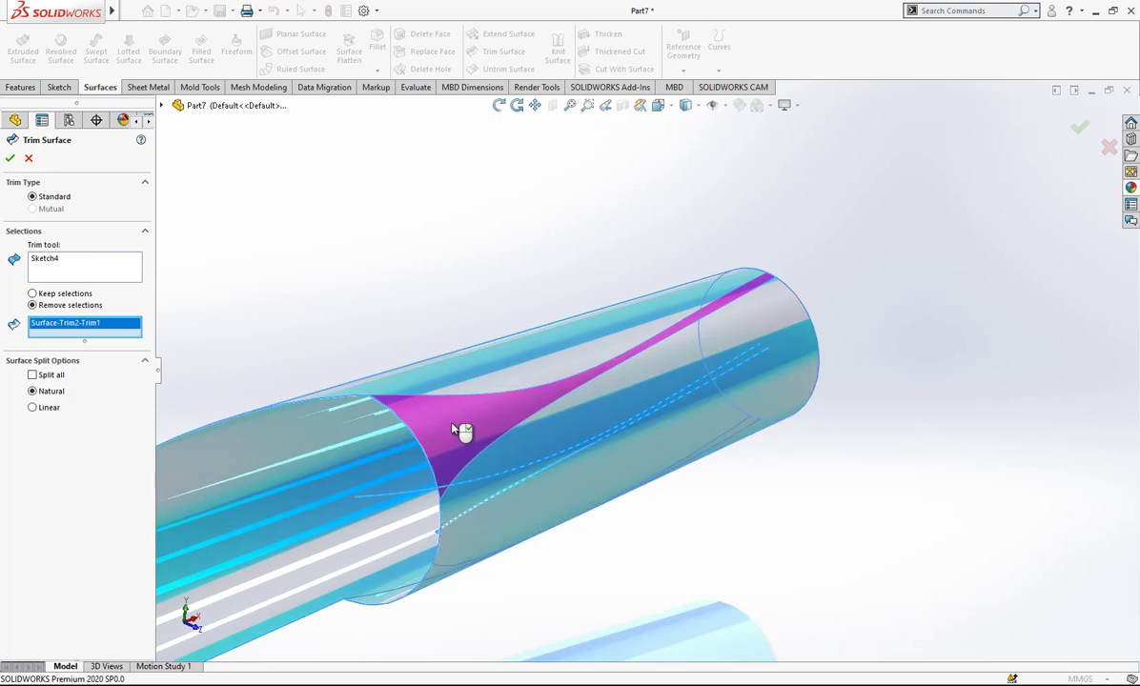
middle_click_drag(581, 324, 424, 390)
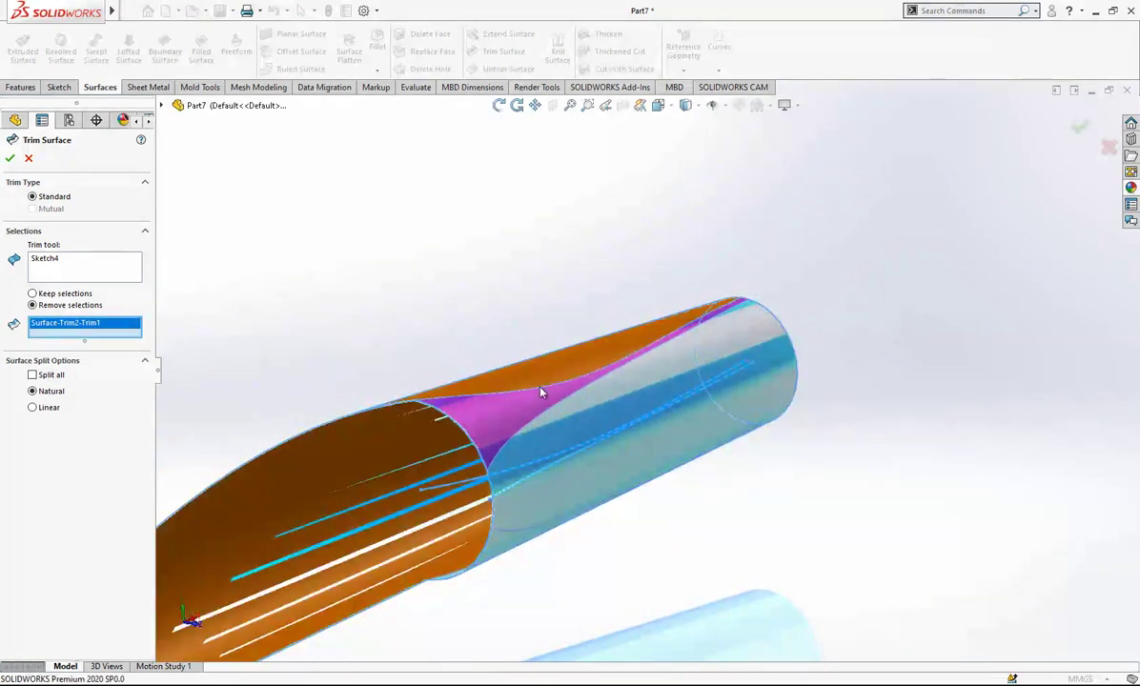
left_click(10, 159)
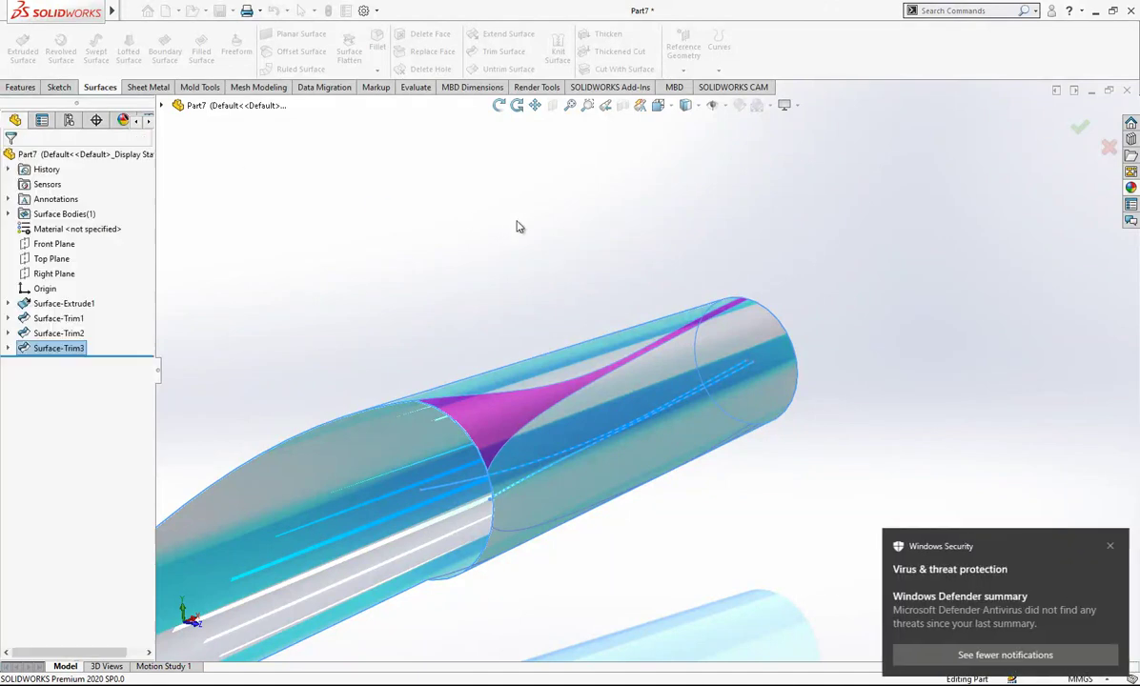
left_click(1110, 546)
left_click(965, 330)
Create a reference plane coincident with the blade's straight lower edge and perpendicular to the Front Plane.
middle_click_drag(862, 332, 788, 487)
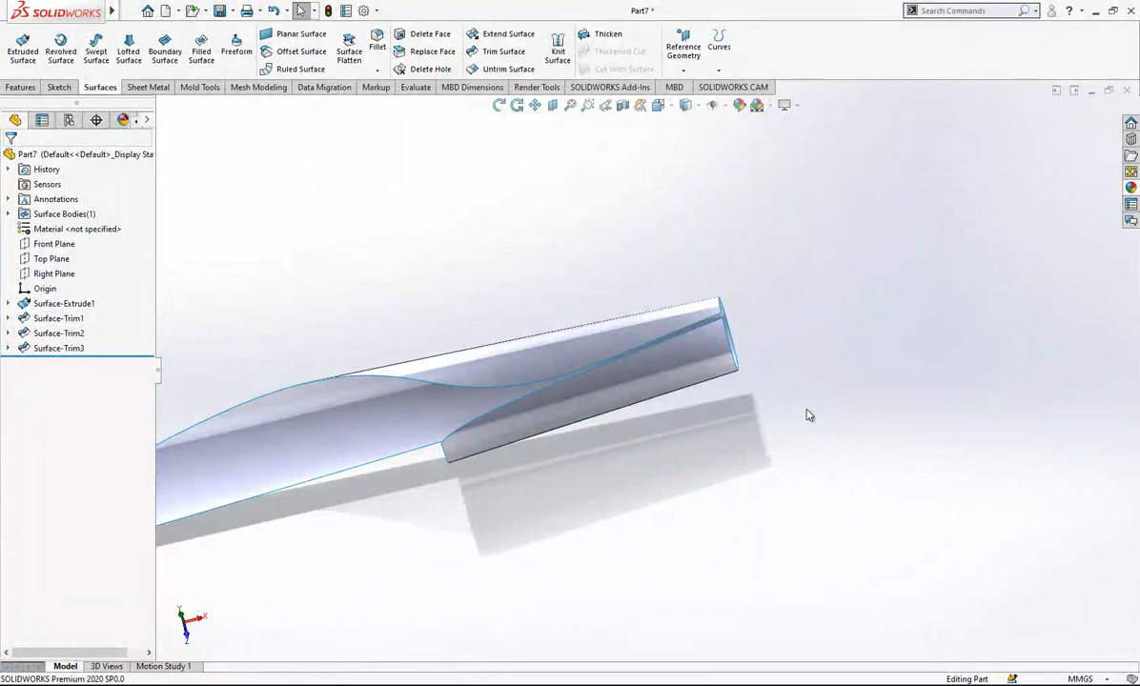
scroll(810, 412, "up", 3)
middle_click_drag(811, 412, 452, 184)
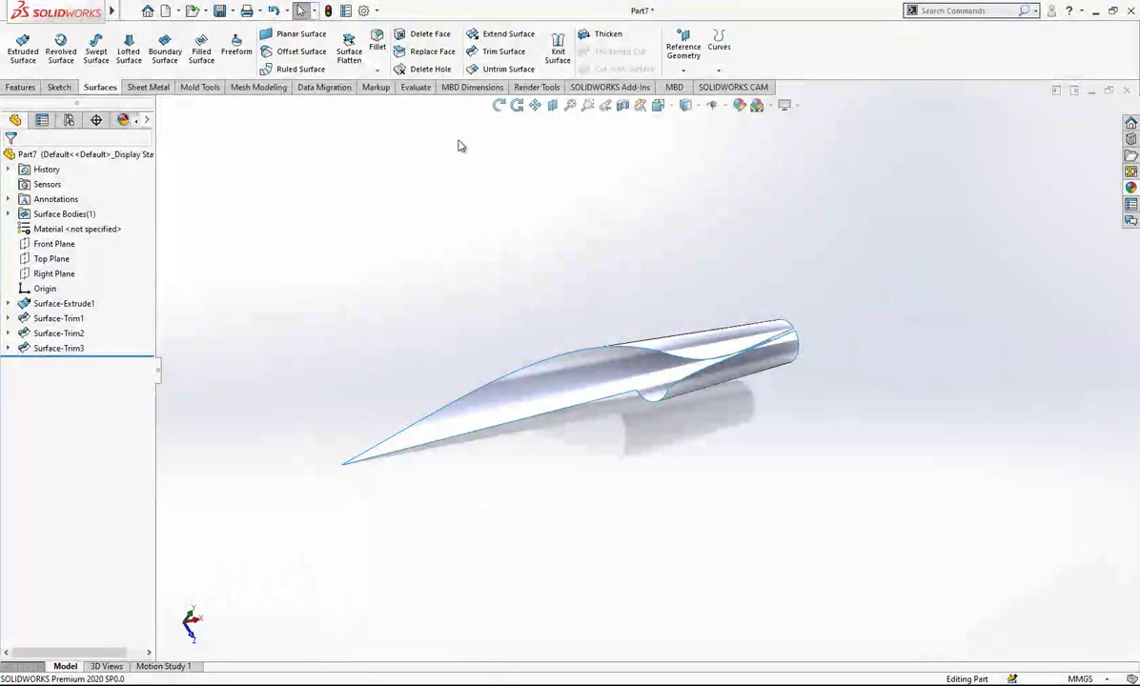
left_click(686, 71)
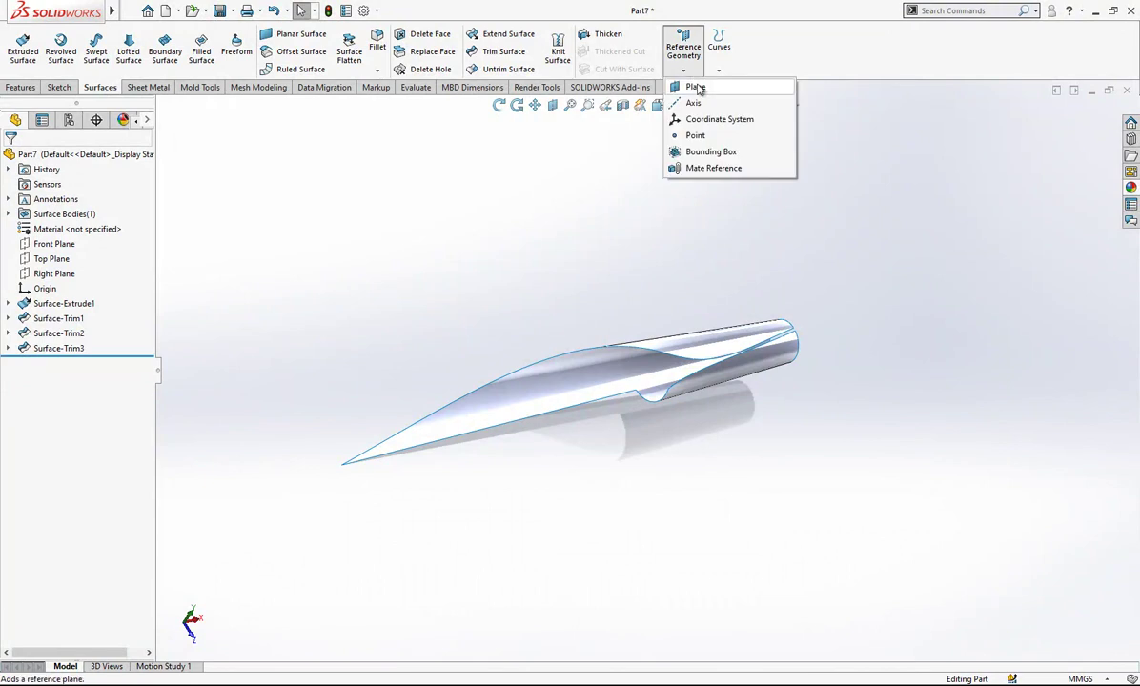
left_click(695, 87)
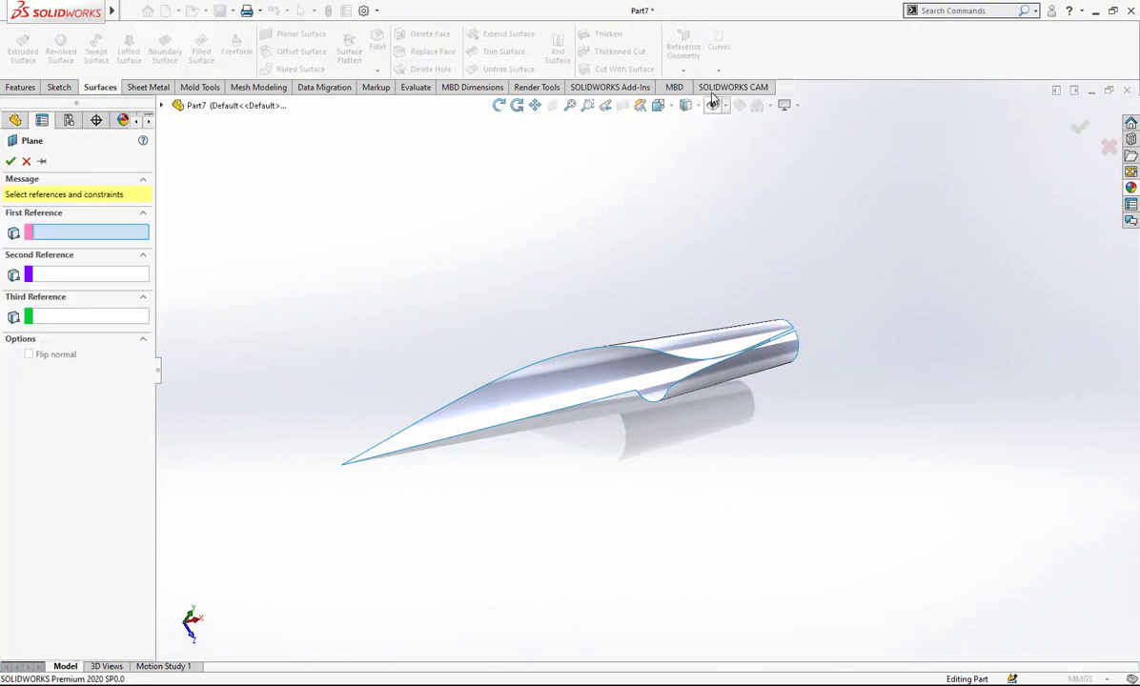
left_click(484, 436)
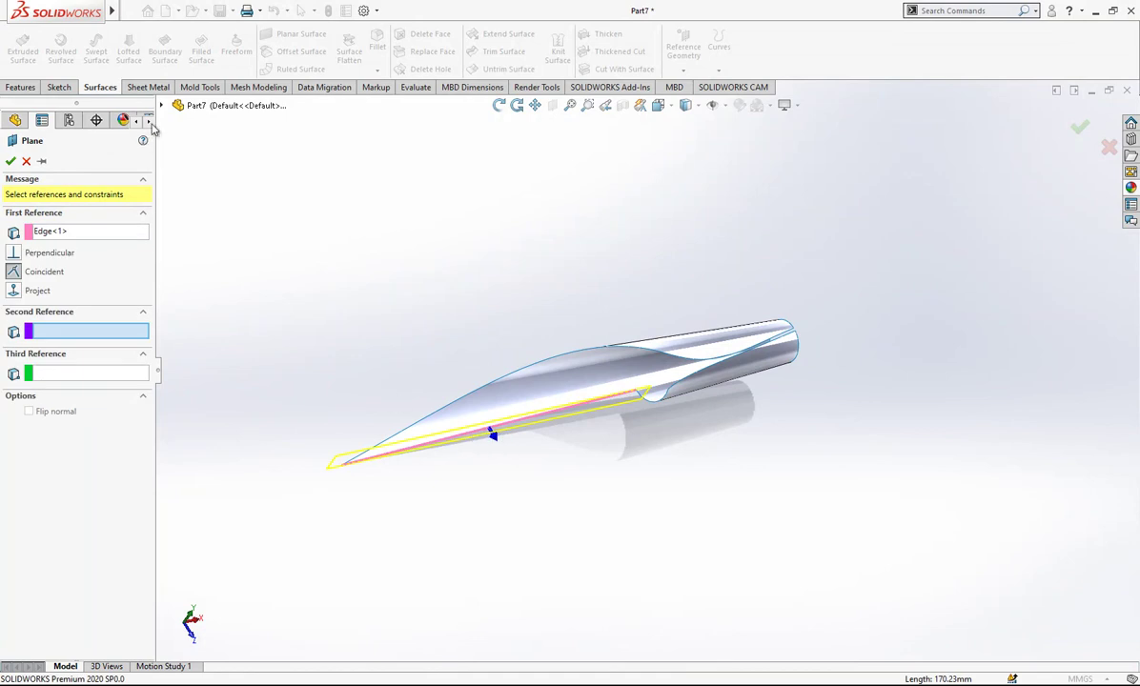
left_click(162, 106)
left_click(198, 194)
middle_click_drag(331, 293, 648, 316)
scroll(616, 437, "down", 3)
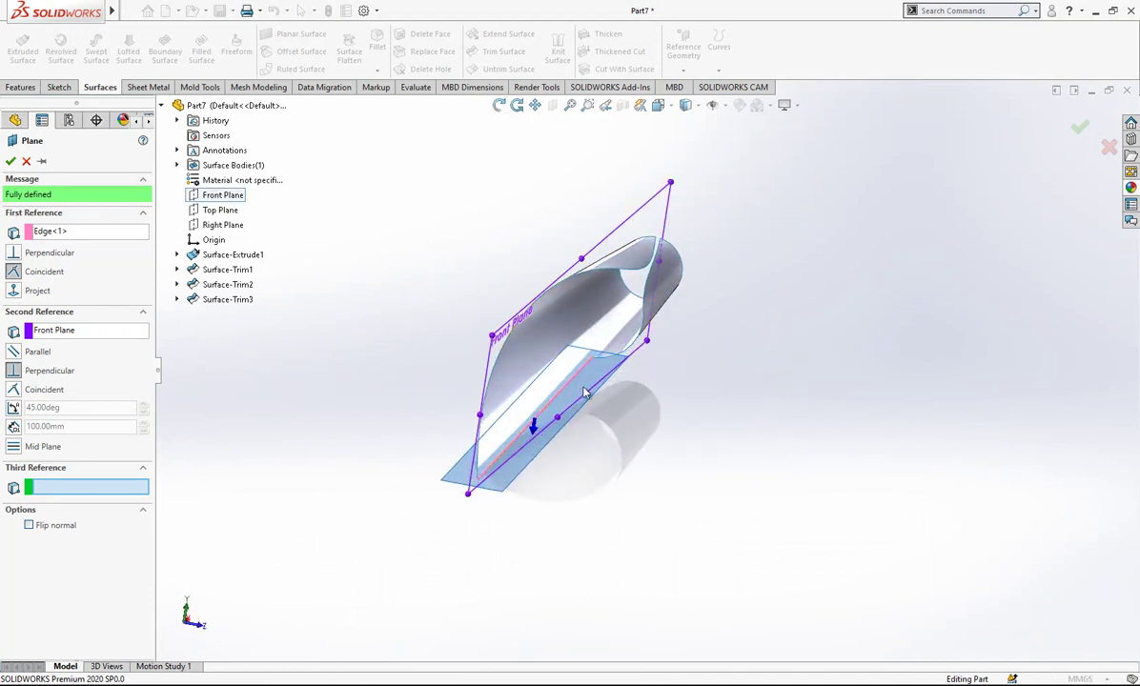
middle_click_drag(585, 389, 588, 322)
middle_click_drag(572, 409, 615, 392)
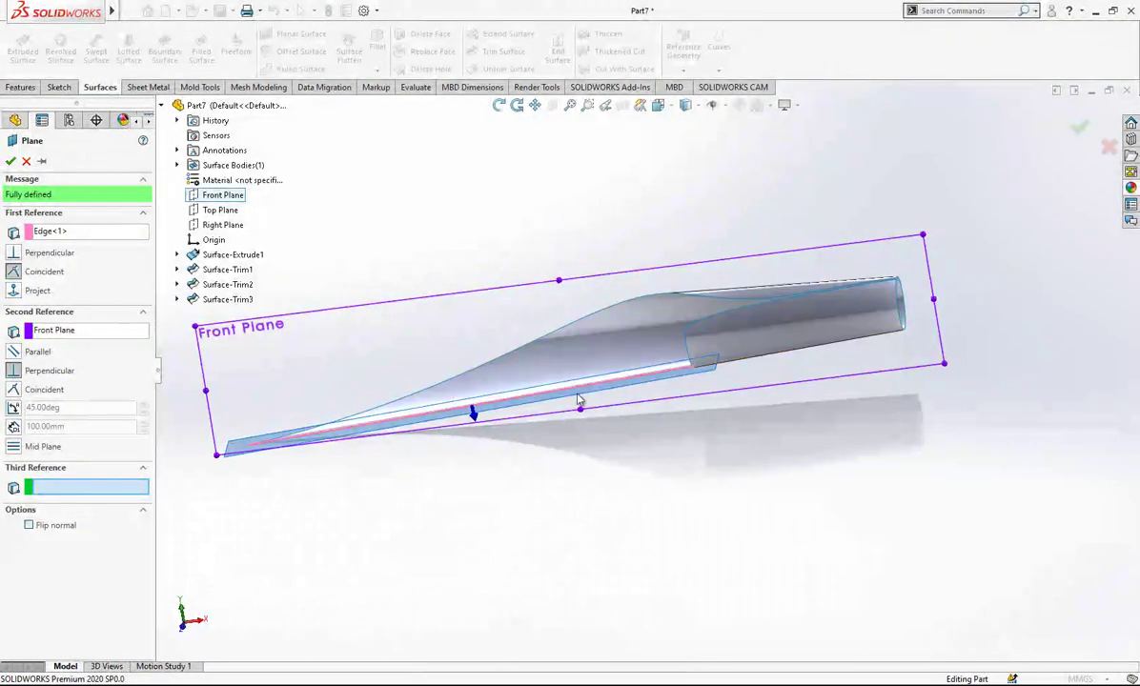
middle_click_drag(253, 441, 437, 426)
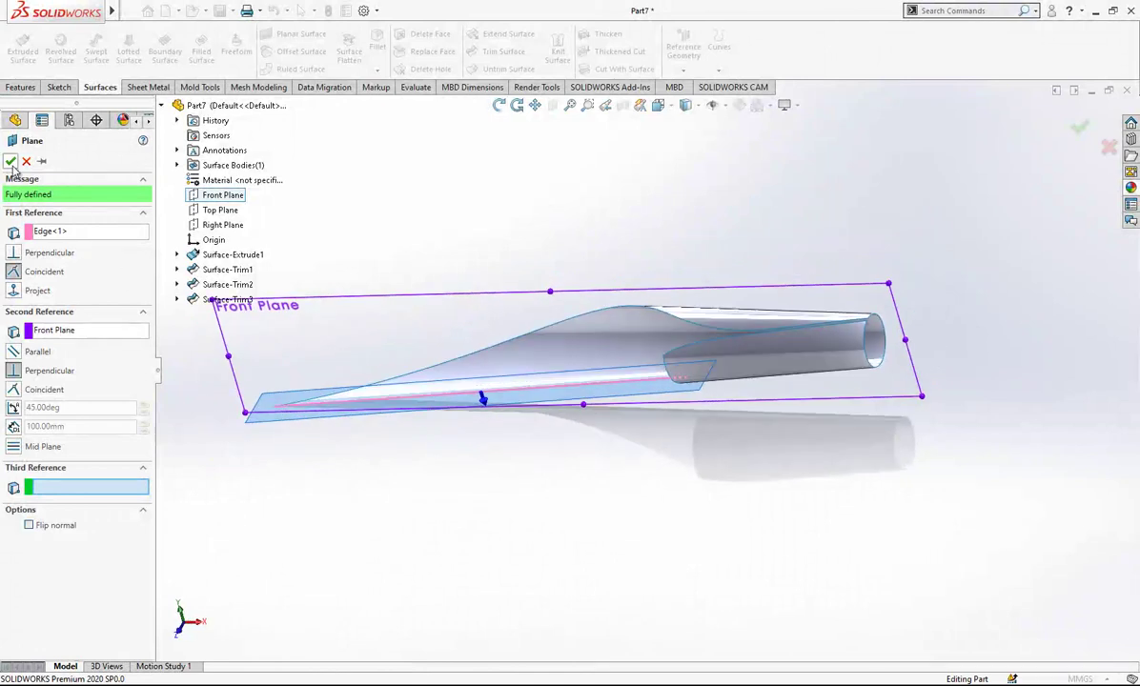
key("Return")
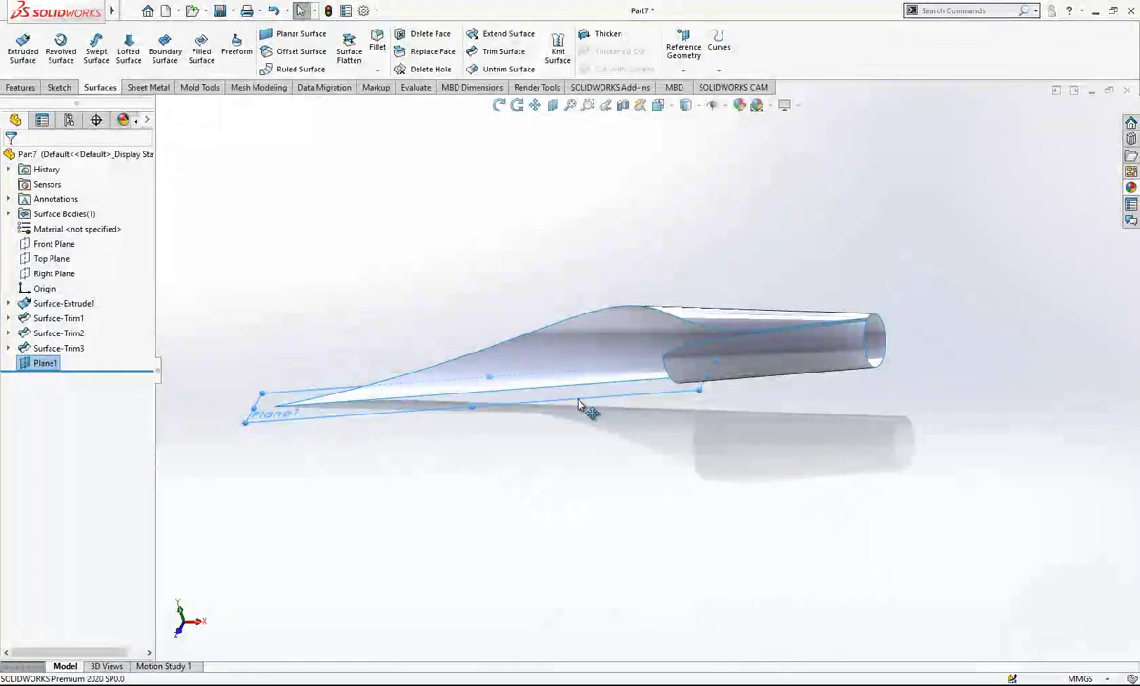
On the blade-edge plane, sketch a line about 122 mm long from the blade tip along the edge, and a perpendicular line about 36 mm long.
left_click(586, 400)
left_click(636, 358)
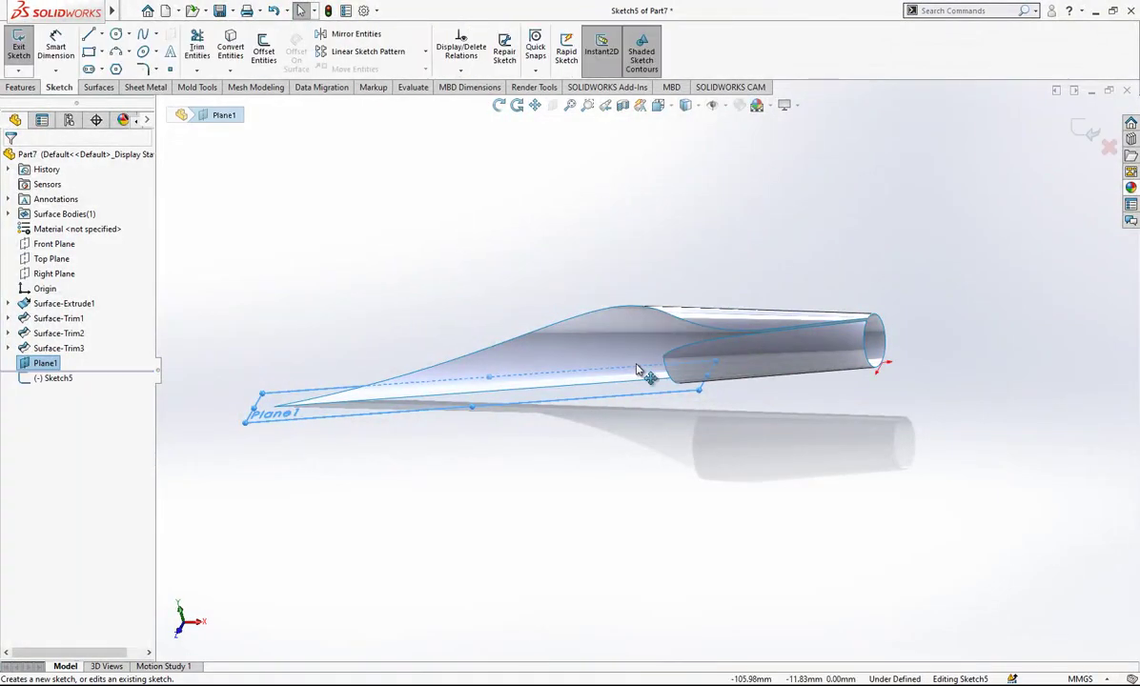
key("space")
left_click(449, 314)
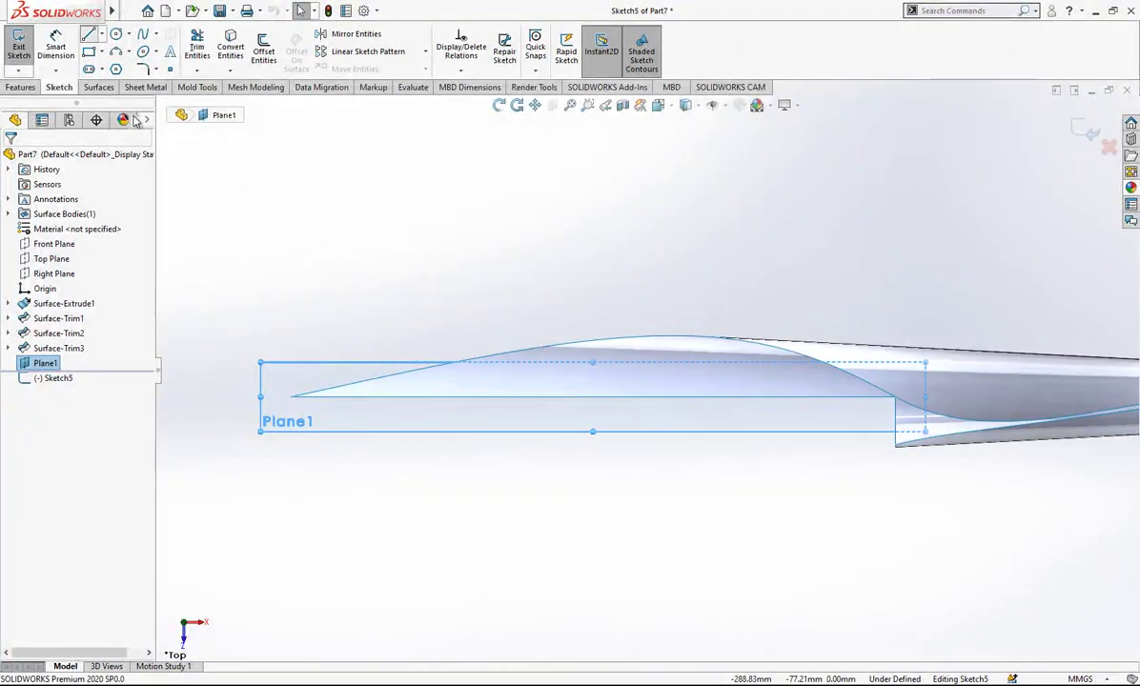
left_click(89, 36)
left_click(290, 397)
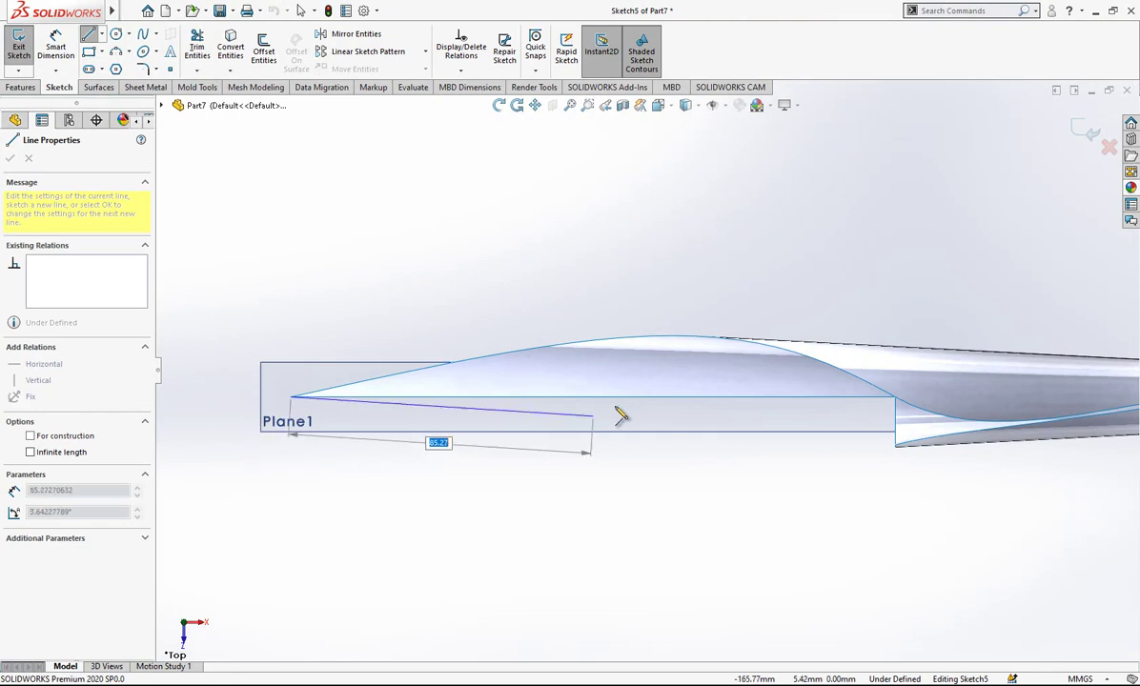
left_click(722, 398)
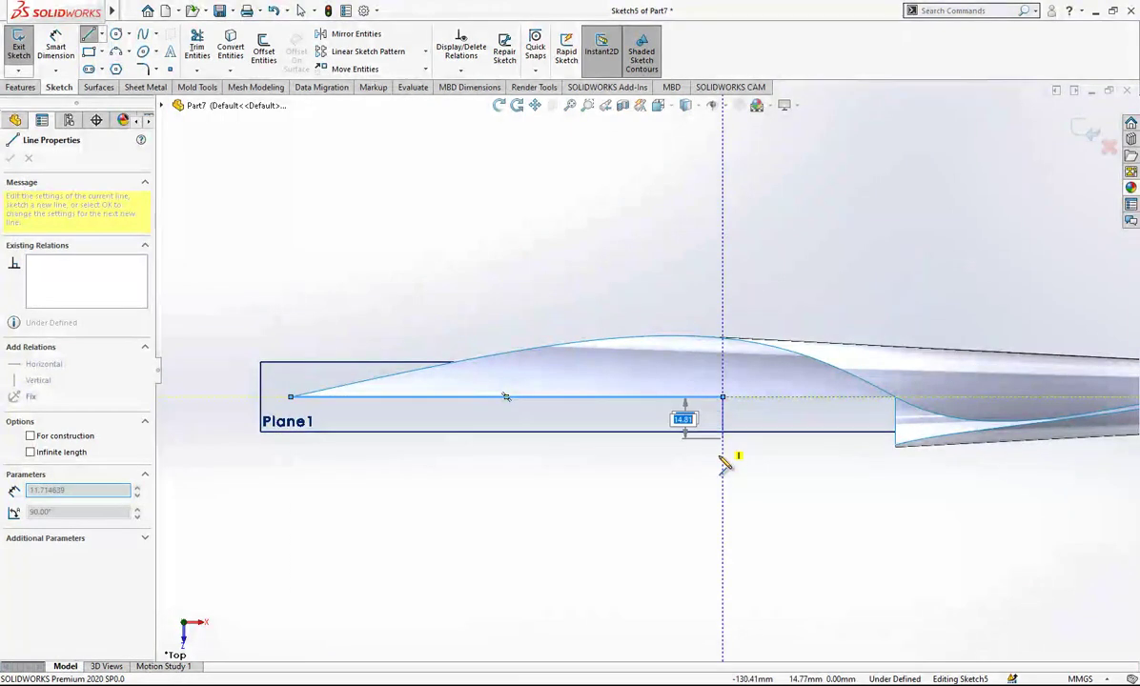
double_click(722, 524)
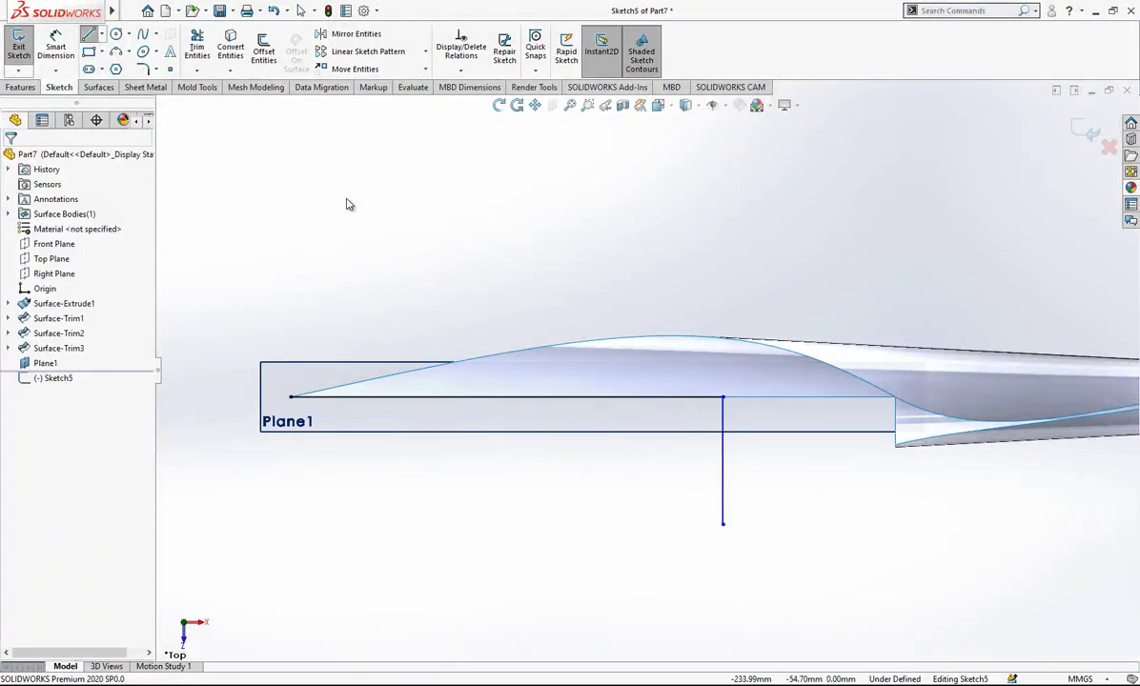
Draw a spline from the blade tip to the perpendicular line's free end and bow it outward with a nearly horizontal end tangent.
left_click(292, 398)
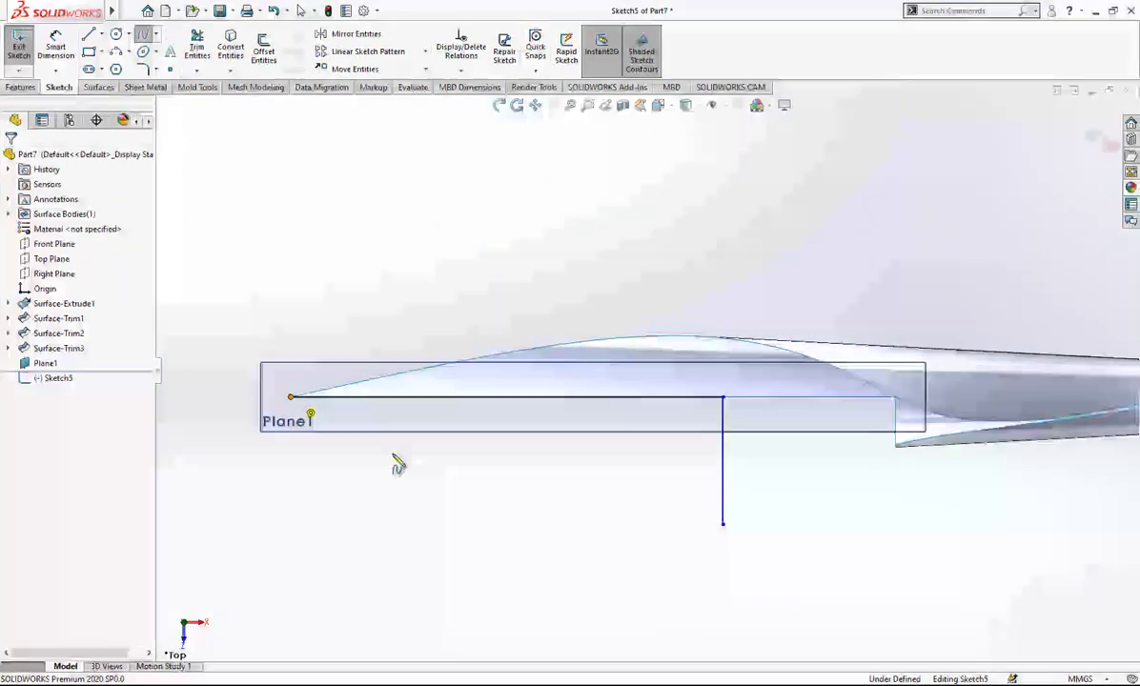
double_click(722, 524)
left_click(574, 484)
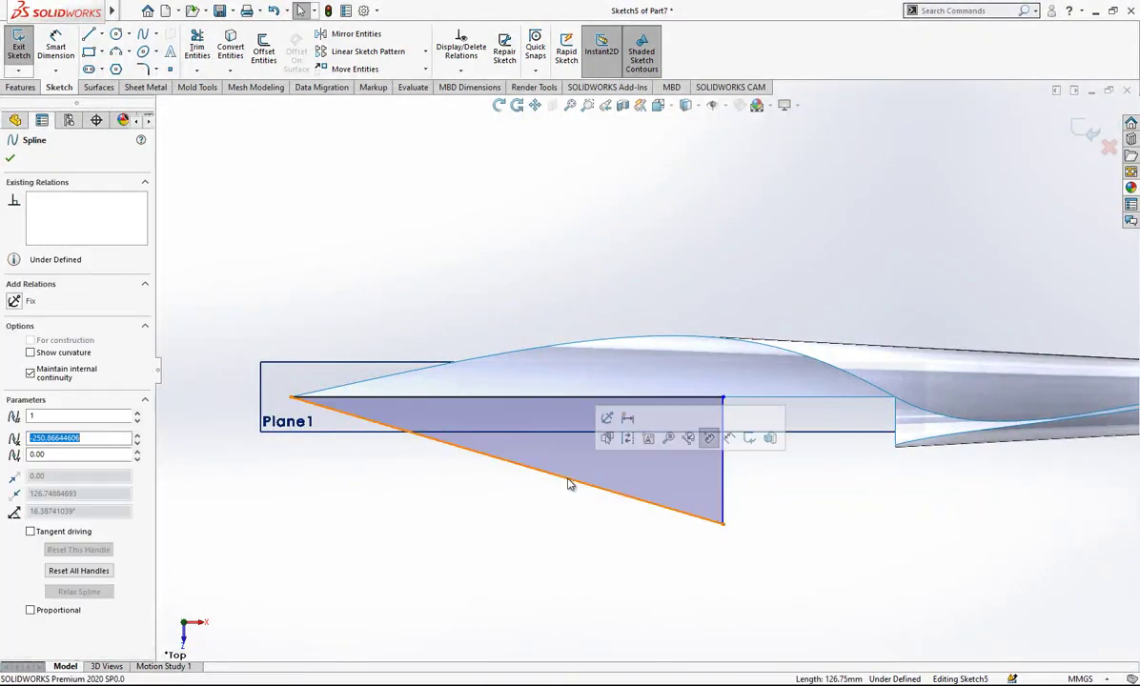
left_click_drag(551, 478, 483, 526)
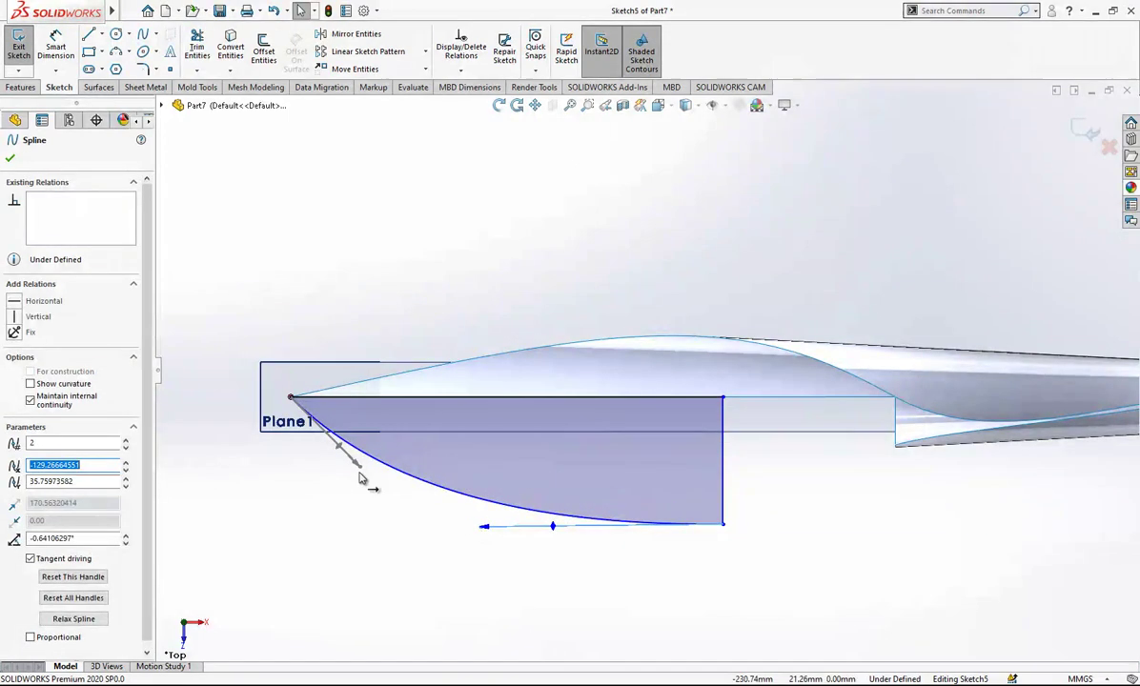
left_click(373, 529)
Dimension the line along the blade edge to 130 mm and the perpendicular line to 45 mm.
right_click_drag(372, 529, 379, 474)
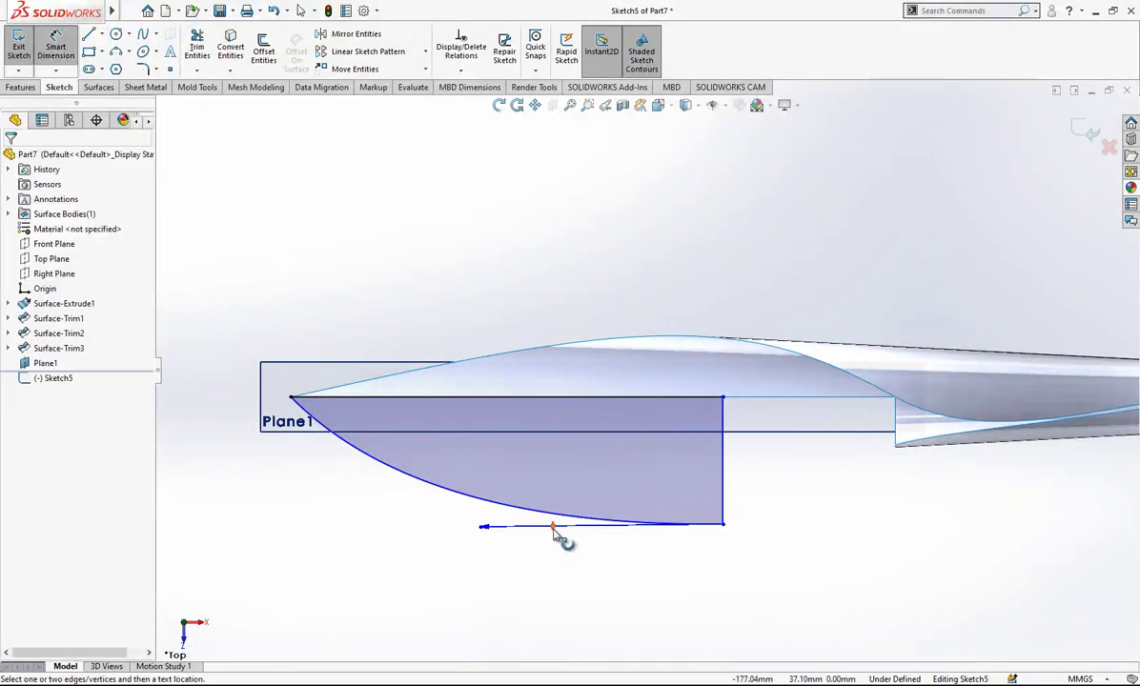
key("Escape")
right_click_drag(586, 544, 587, 490)
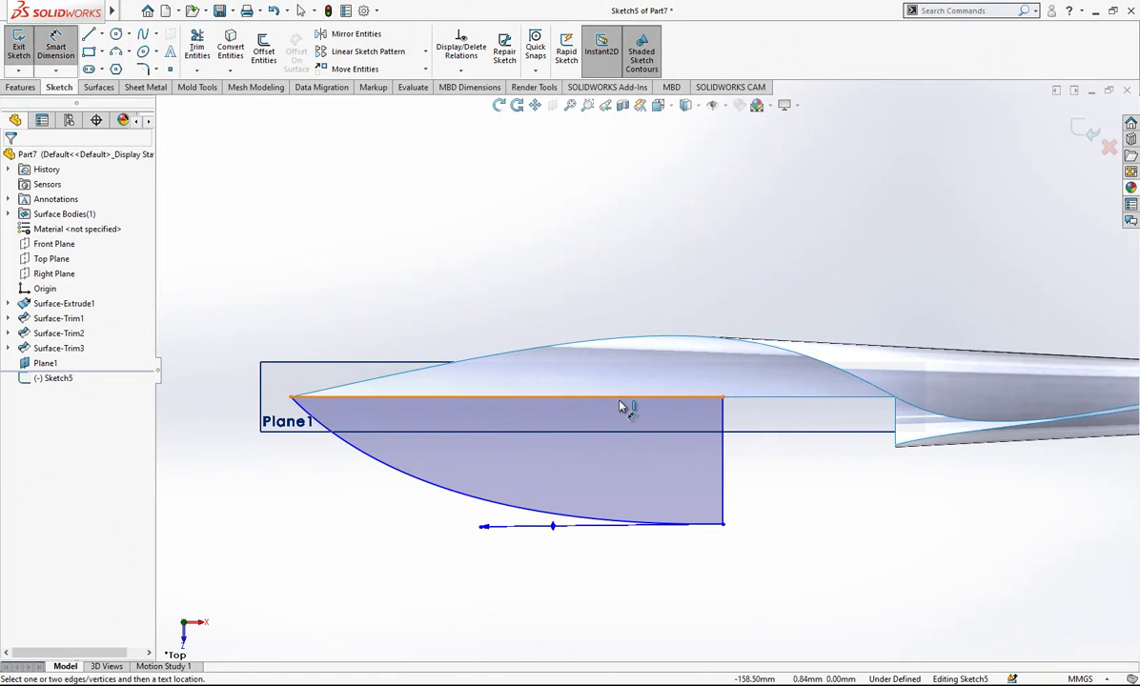
left_click(619, 368)
left_click(616, 303)
type("30")
key("Return")
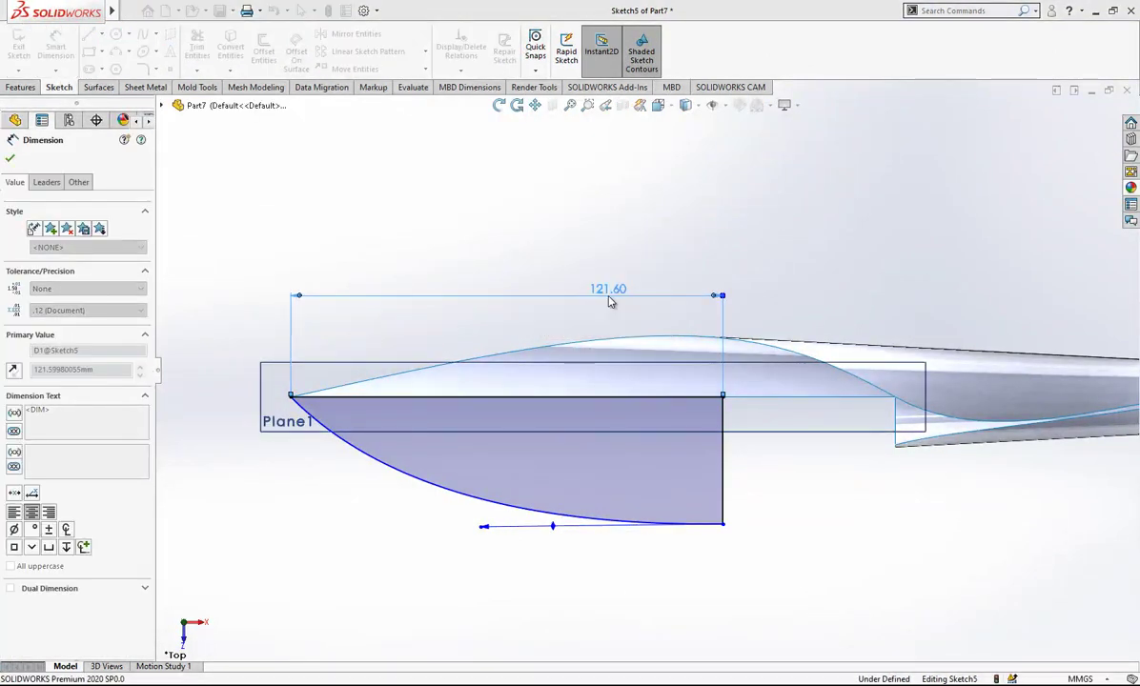
left_click(768, 481)
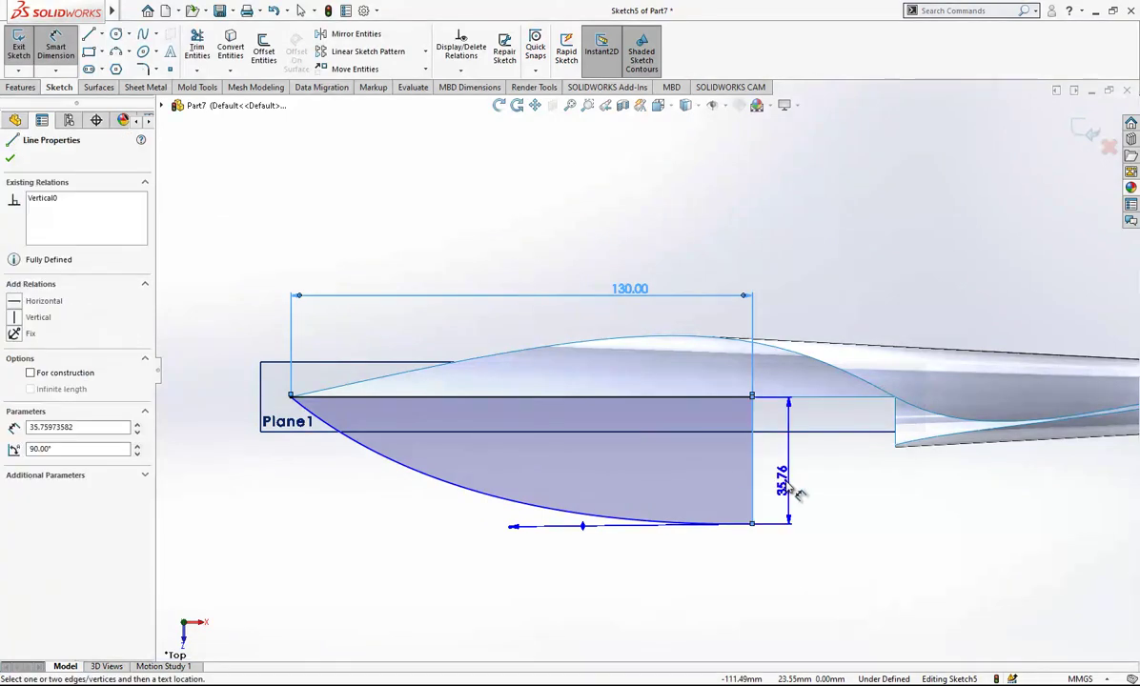
left_click(790, 488)
type("45")
key("Return")
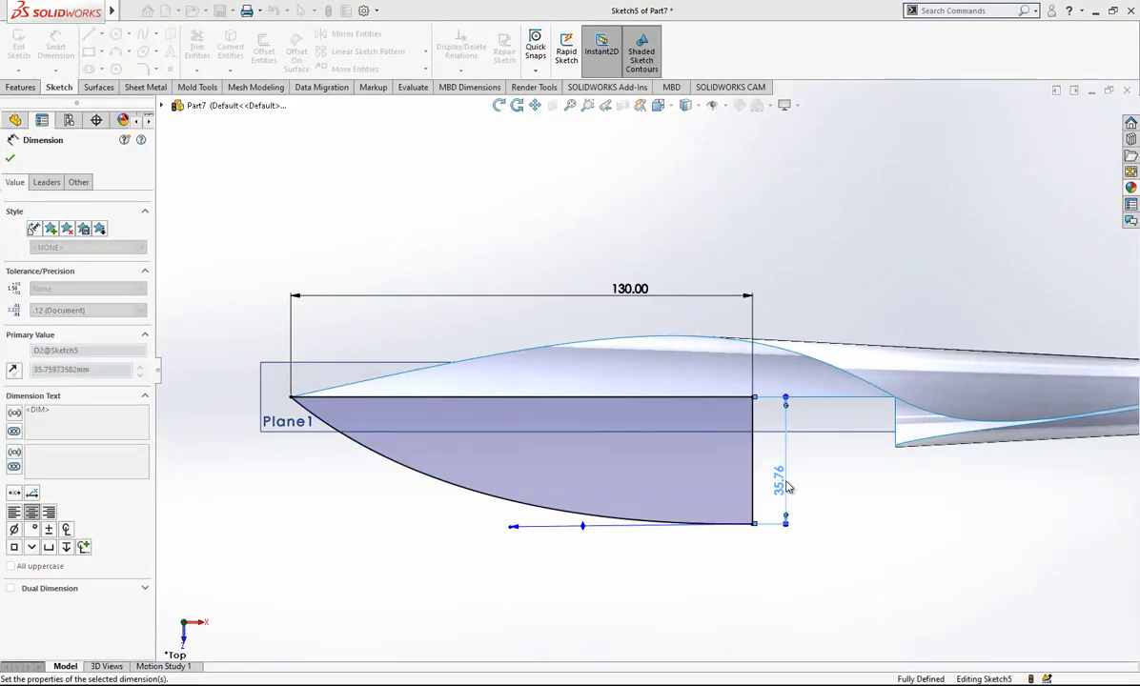
Dimension the length of the spline's tangent handle at the perpendicular line to 130 mm.
left_click(519, 559)
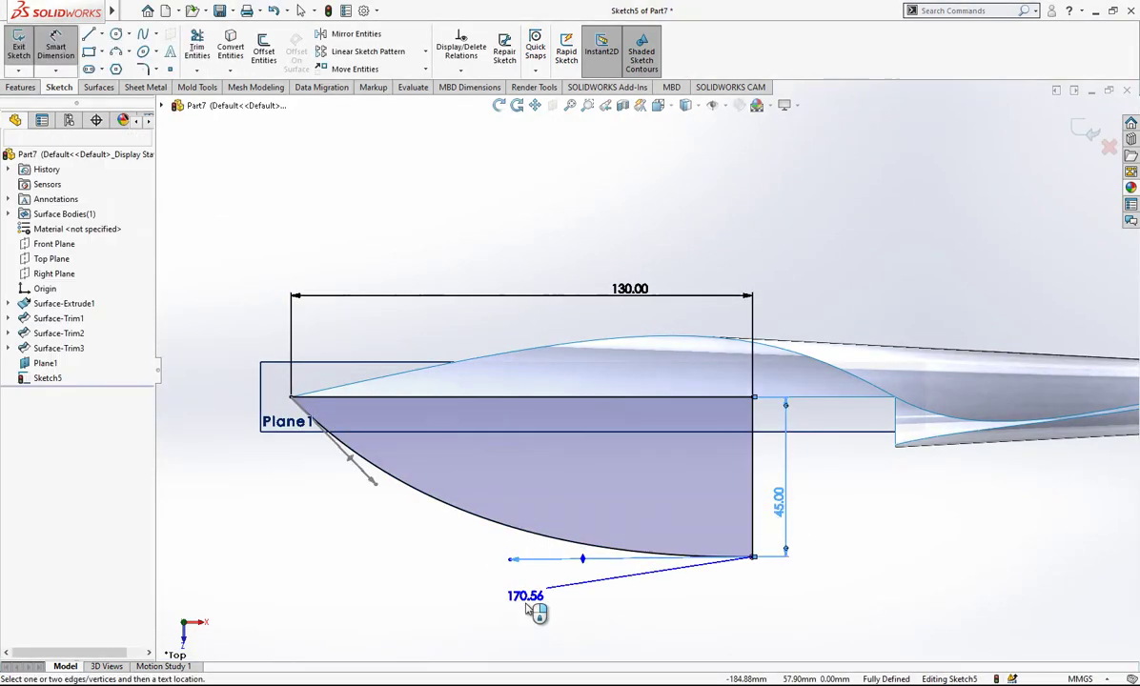
left_click(521, 597)
type("130")
key("Return")
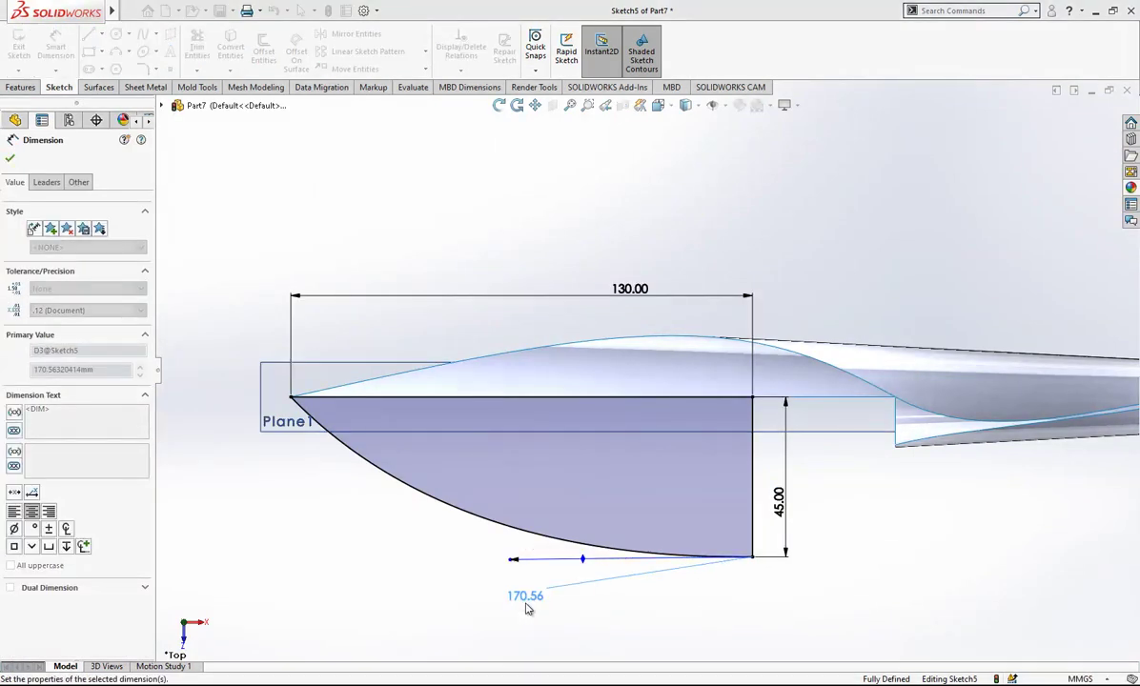
key("Escape")
Steepen the spline's tangent handle at the blade tip and dimension its angle to the blade-edge line to 45°.
left_click(355, 449)
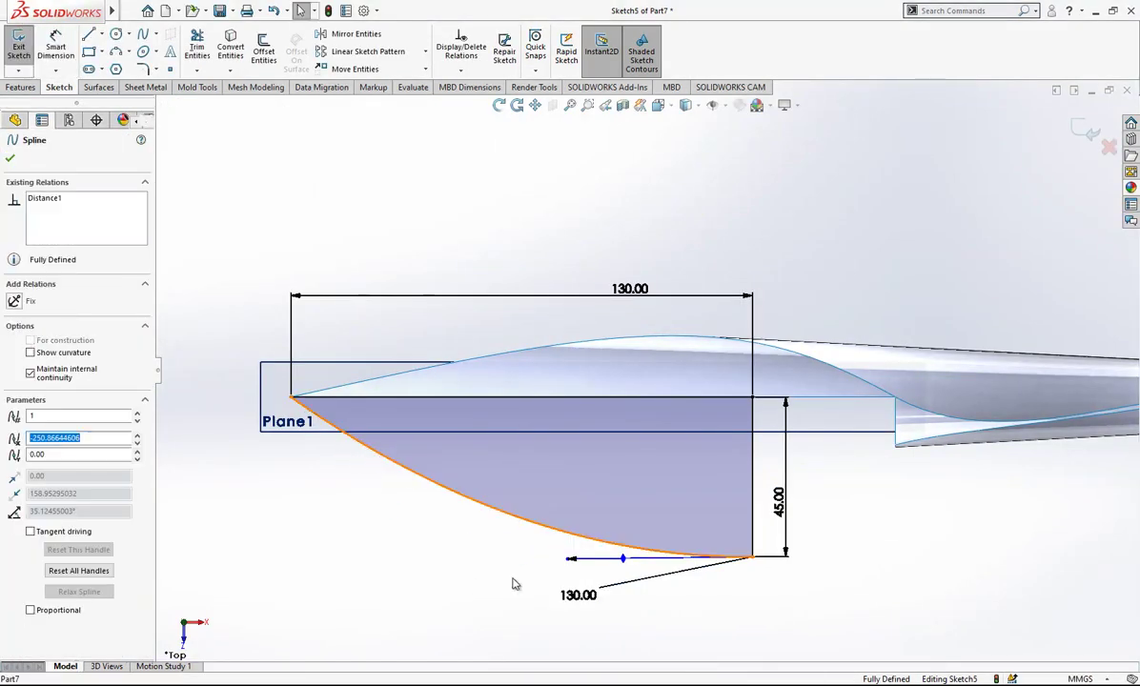
left_click_drag(391, 467, 387, 508)
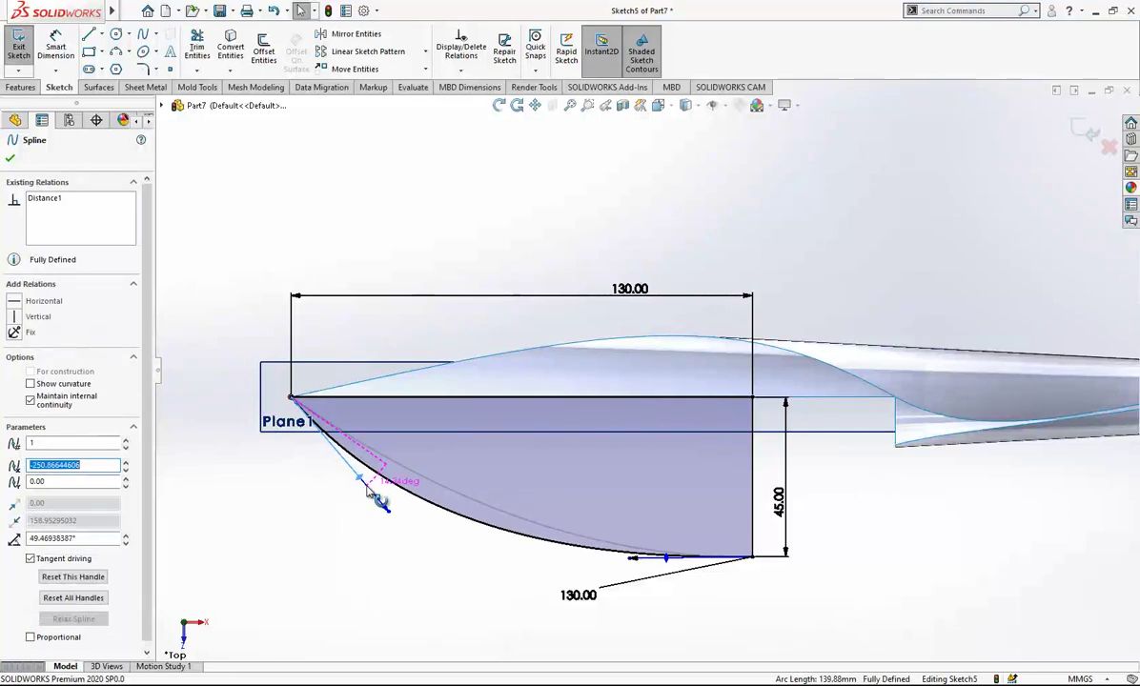
left_click(55, 43)
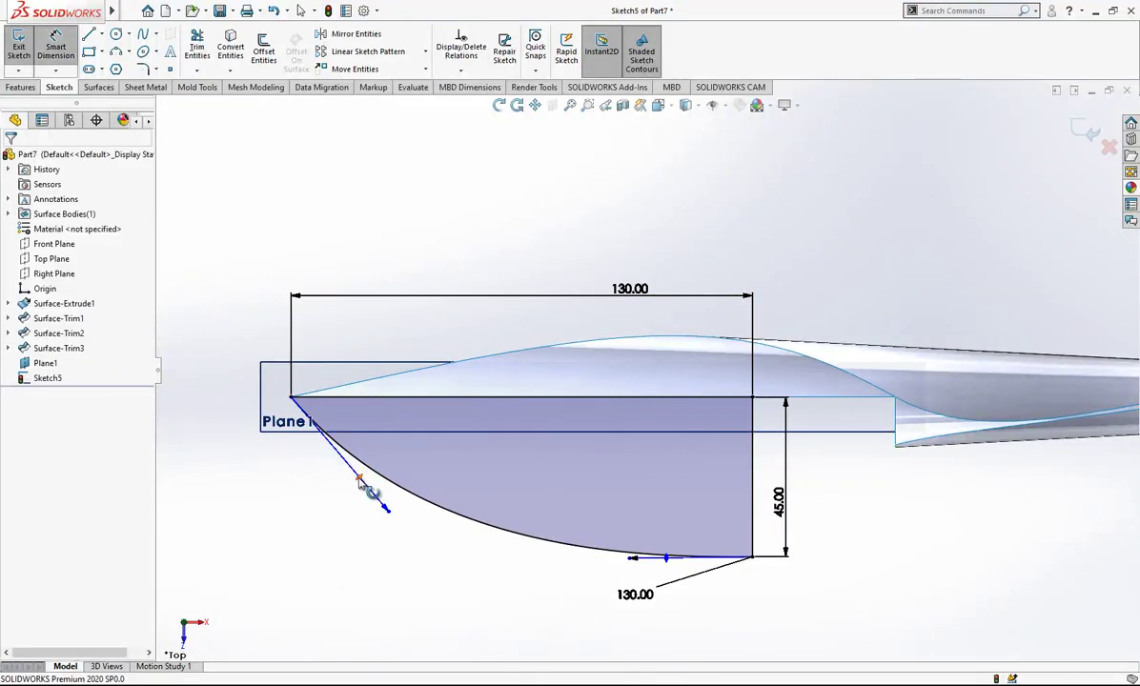
left_click(360, 482)
left_click(404, 398)
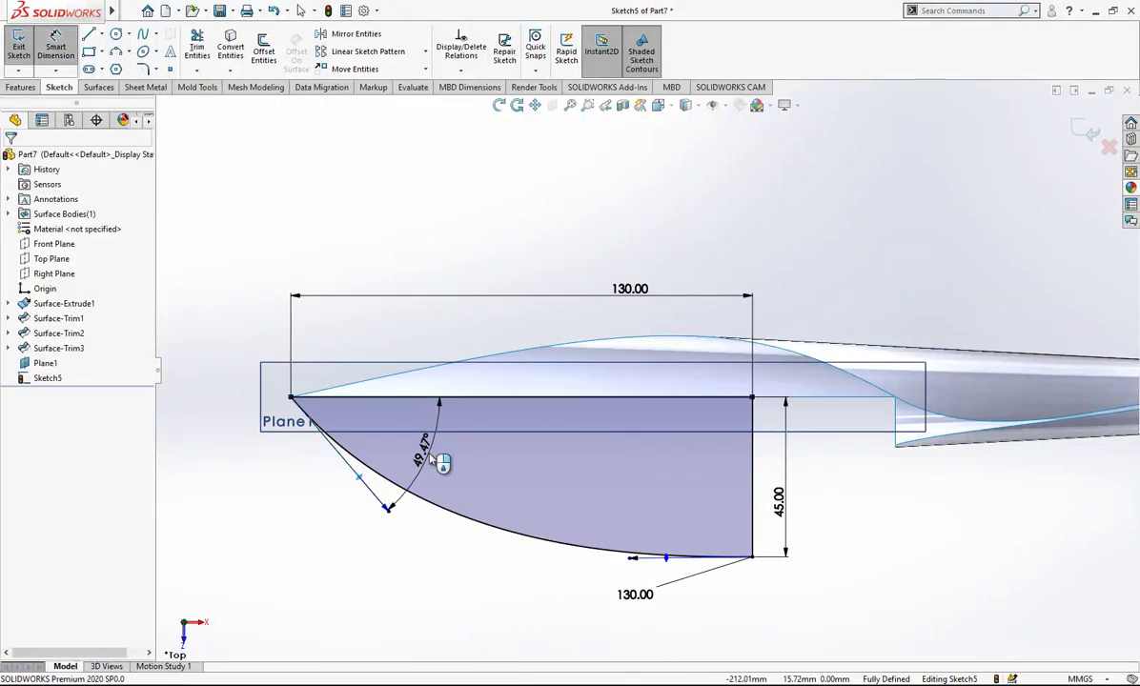
left_click(438, 462)
type("45")
key("Return")
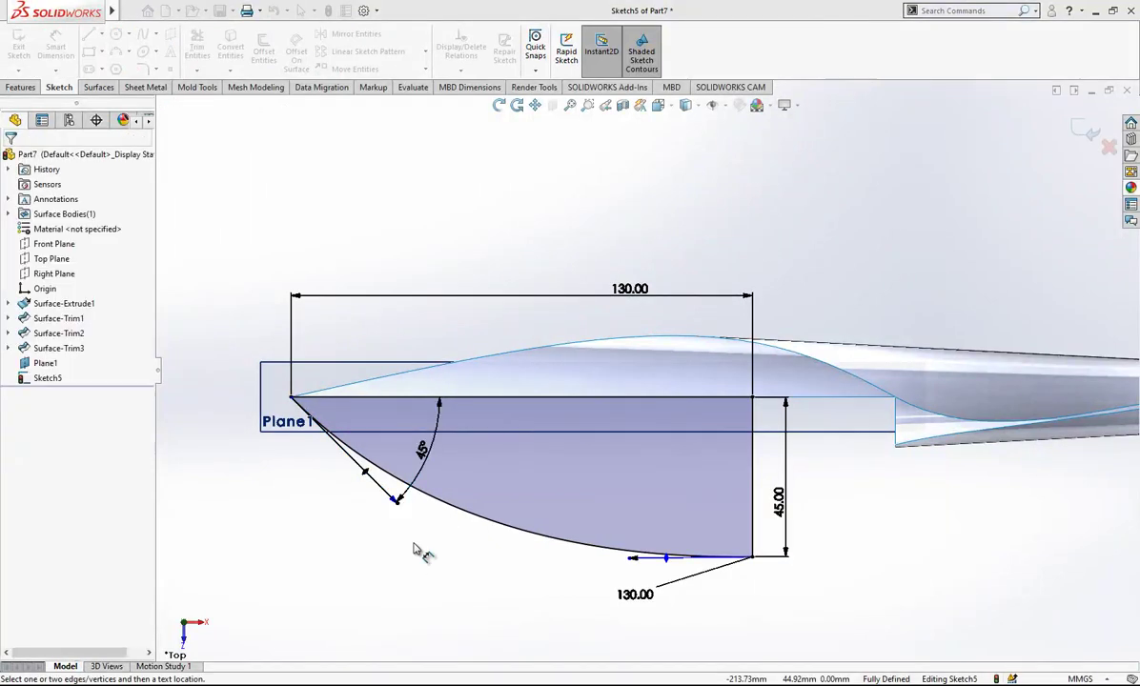
Dimension the length of the spline's tip-side tangent handle to 130 mm.
left_click(397, 499)
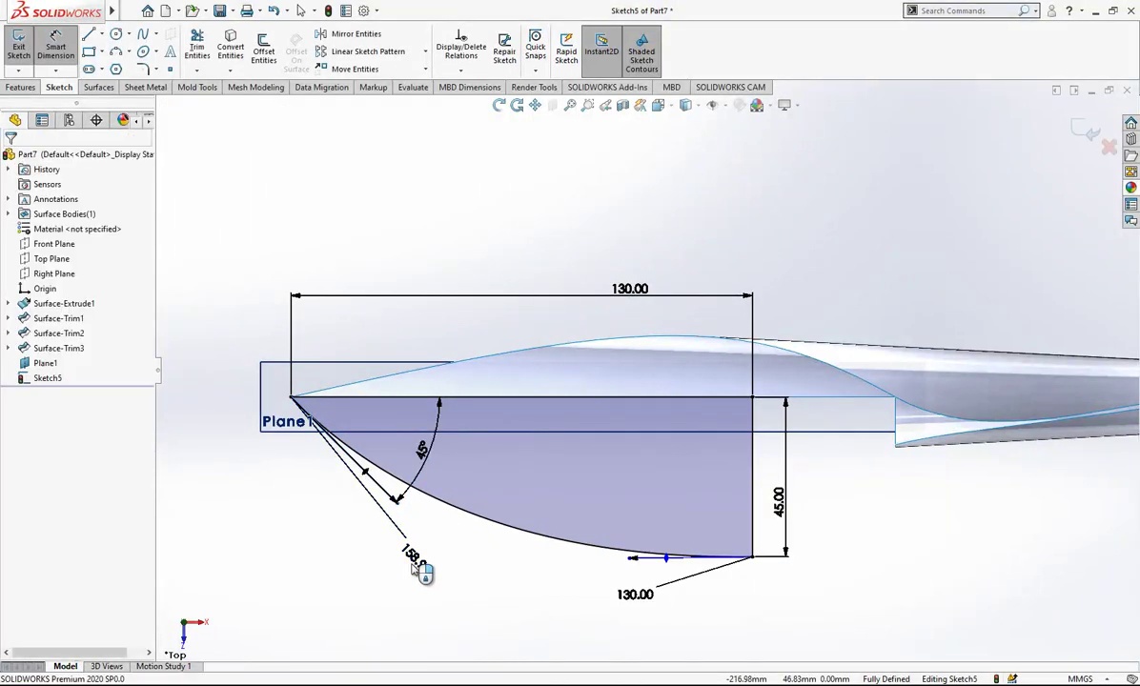
left_click(421, 574)
type("130")
key("Return")
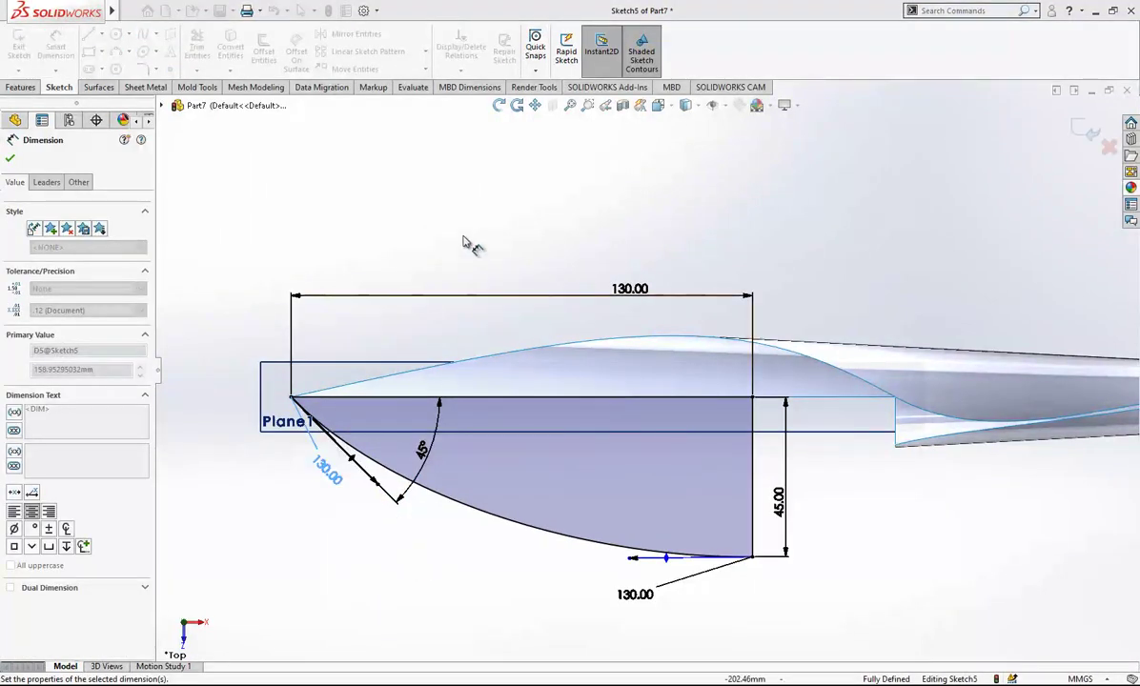
Exit the blade profile sketch and hide Plane1.
scroll(789, 445, "up", 2)
mouse_move(789, 445)
middle_mouse_down()
mouse_move(805, 318)
mouse_move(821, 326)
mouse_move(809, 363)
middle_mouse_up()
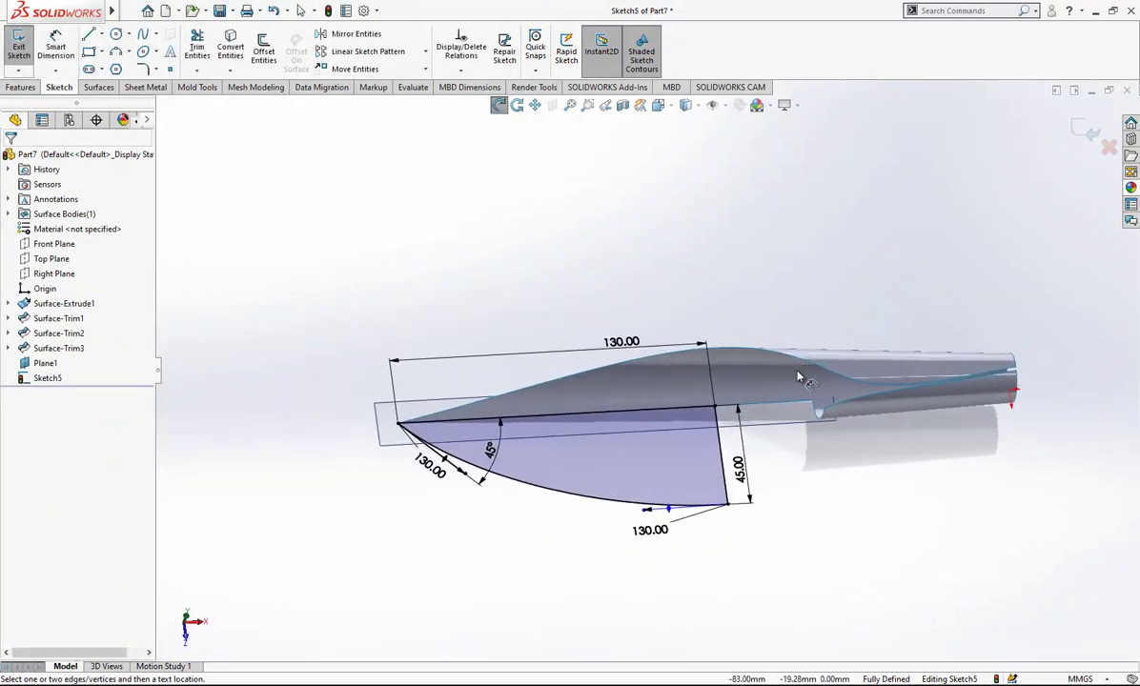
scroll(762, 368, "down", 2)
scroll(671, 329, "up", 1)
left_click(1077, 129)
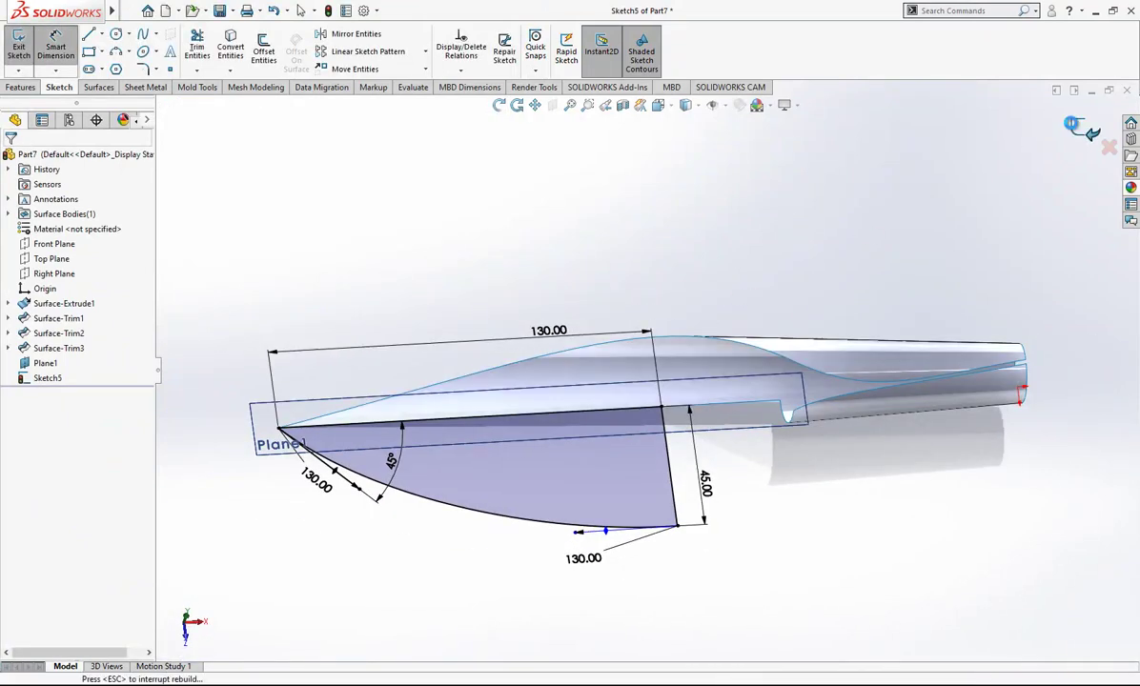
left_click(280, 401)
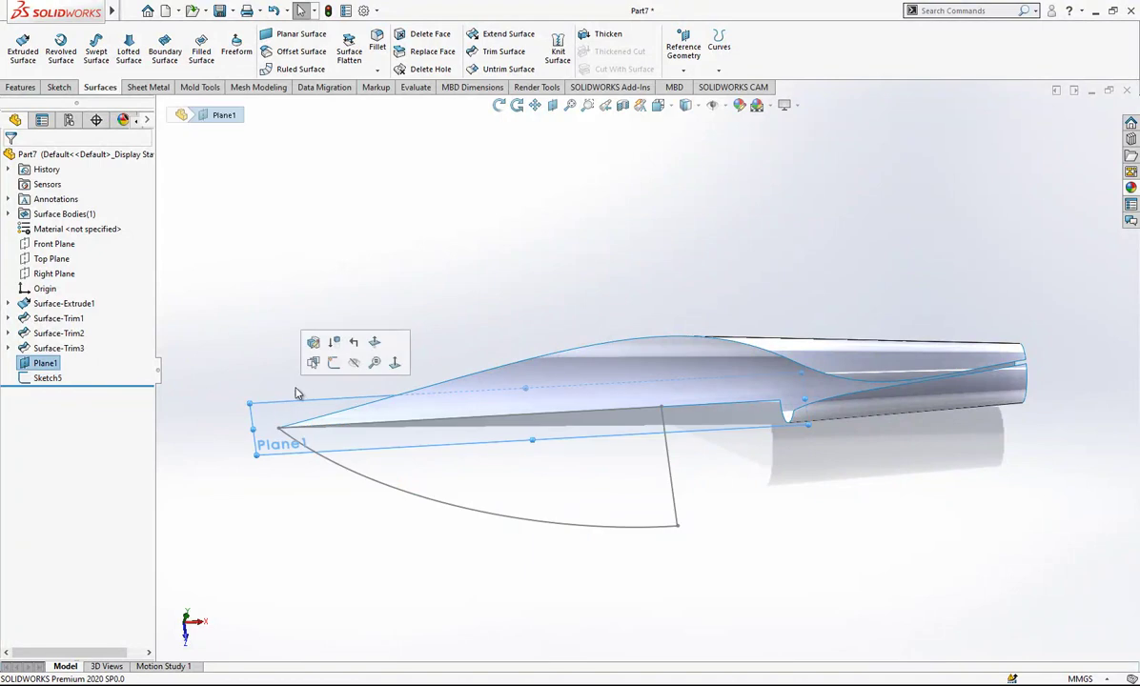
left_click(357, 366)
Create a planar surface bounded by the closed blade profile sketch.
middle_click_drag(683, 402, 729, 362)
left_click(48, 378)
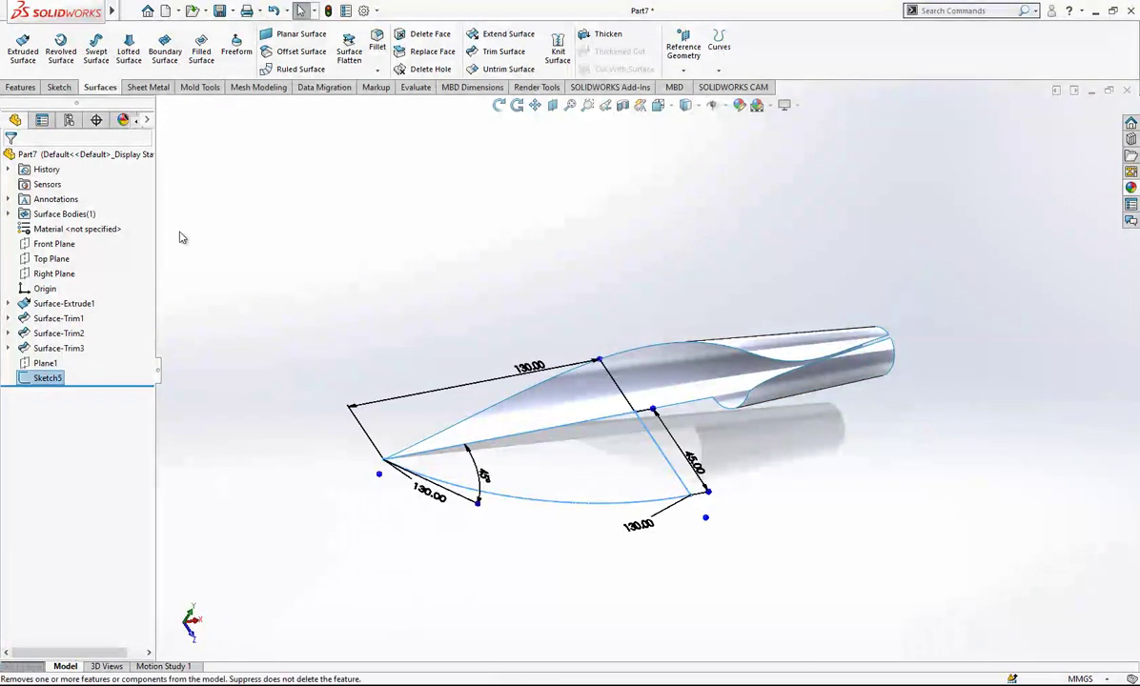
left_click(292, 34)
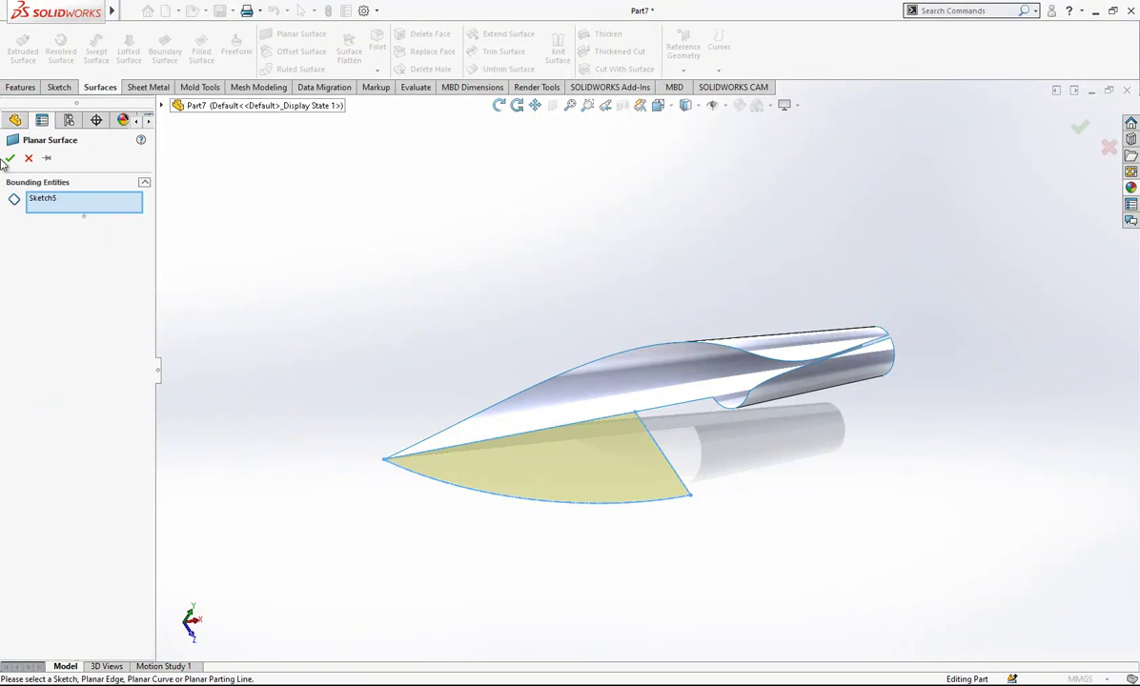
key("Return")
On the Top Plane, sketch a two-point spline from the planar surface's outer heel corner to the handle's nearby front corner.
middle_click_drag(657, 318, 658, 562)
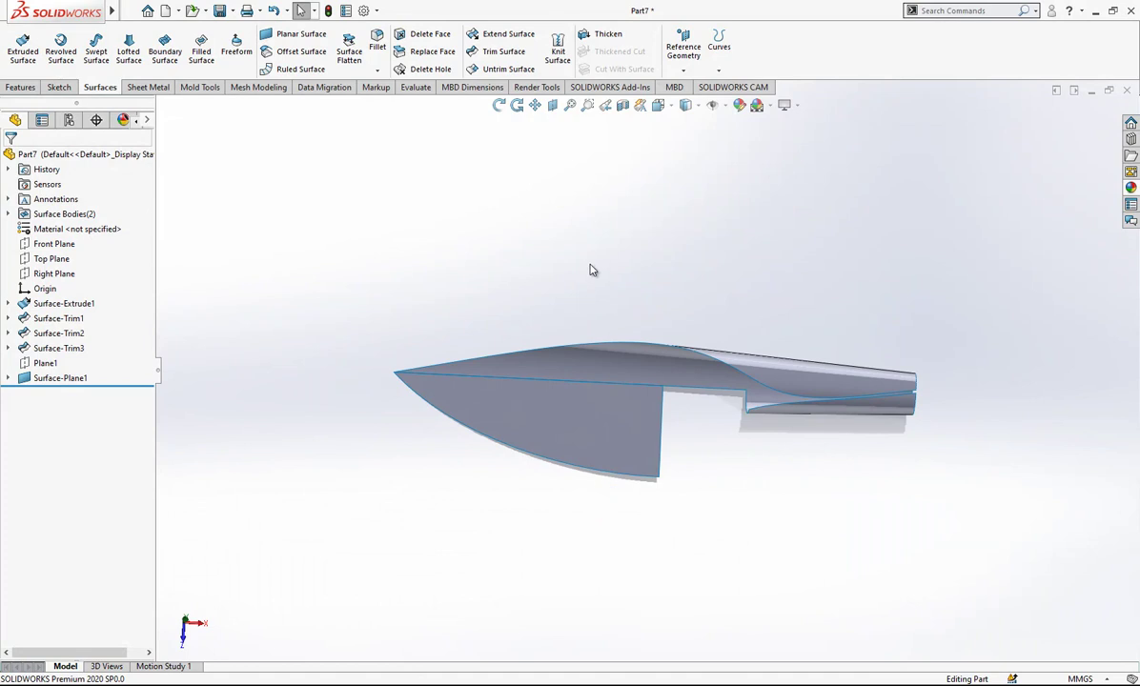
left_click(58, 259)
left_click(135, 238)
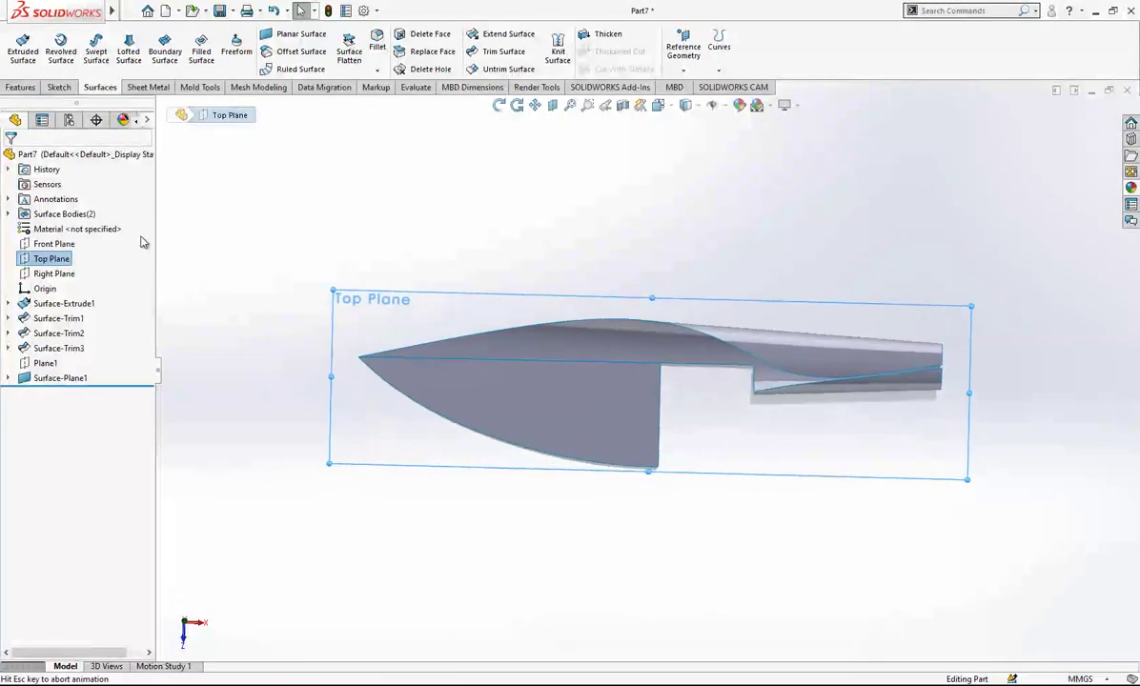
right_click(414, 291)
left_click(442, 264)
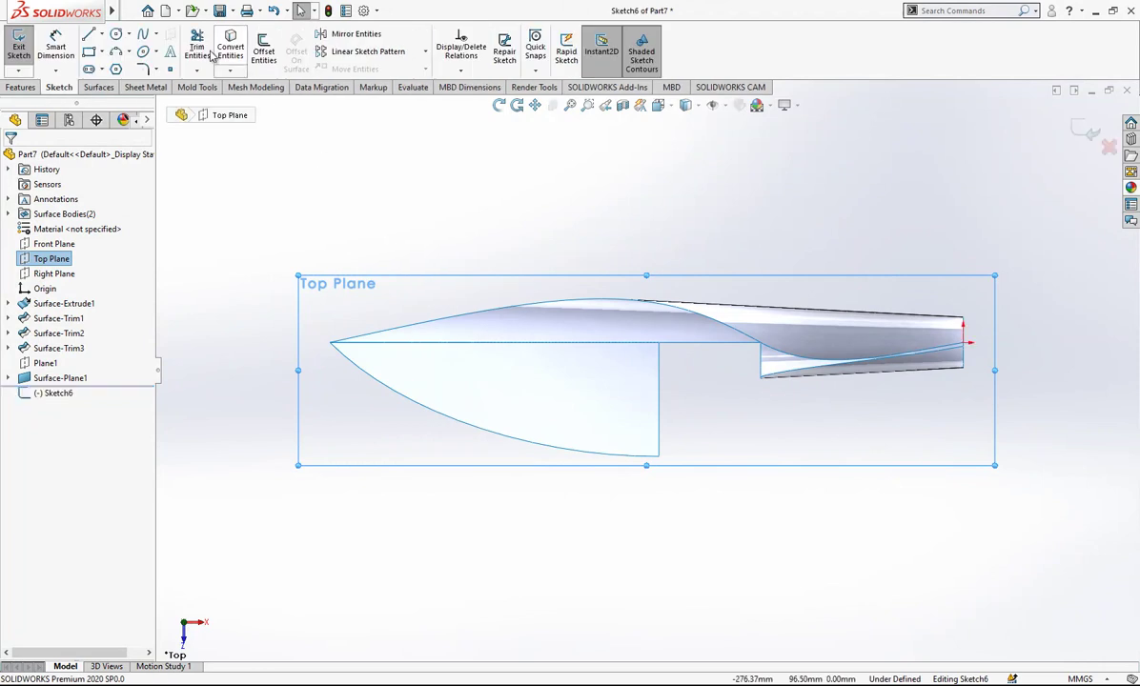
left_click(141, 36)
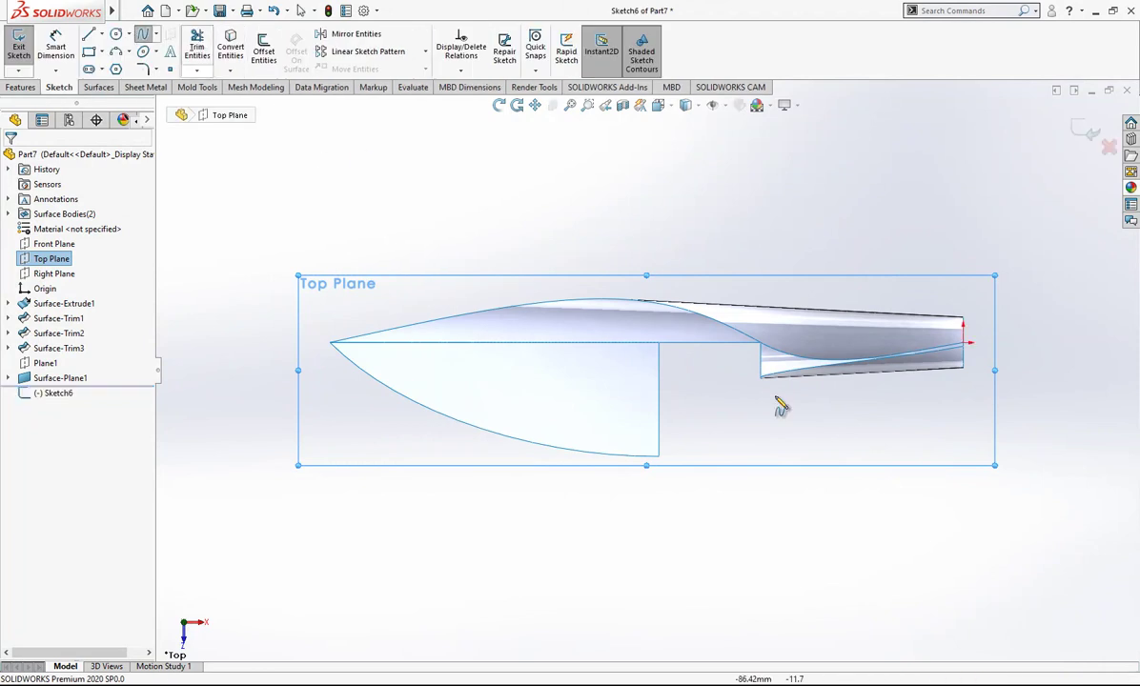
left_click(658, 457)
scroll(762, 375, "down", 2)
left_click(758, 379)
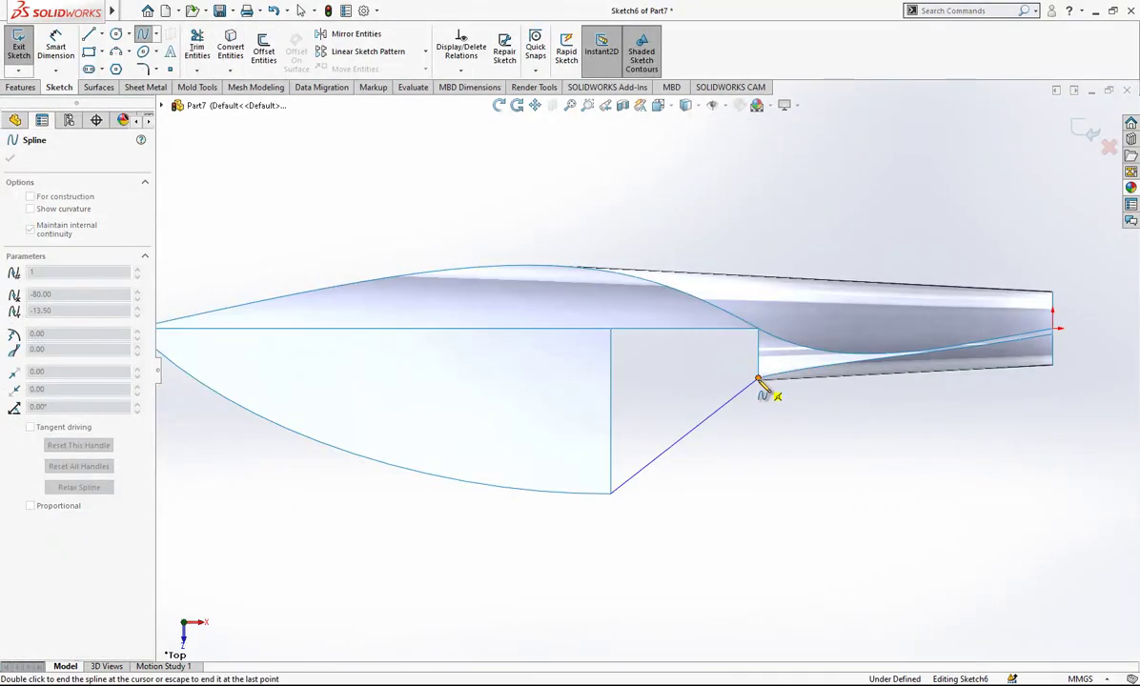
key("Escape")
key("Escape")
Make the new spline tangent to the handle's trimmed edge and dimension its handle-side tangent handle's length to 50 mm.
left_click(775, 385, "ctrl")
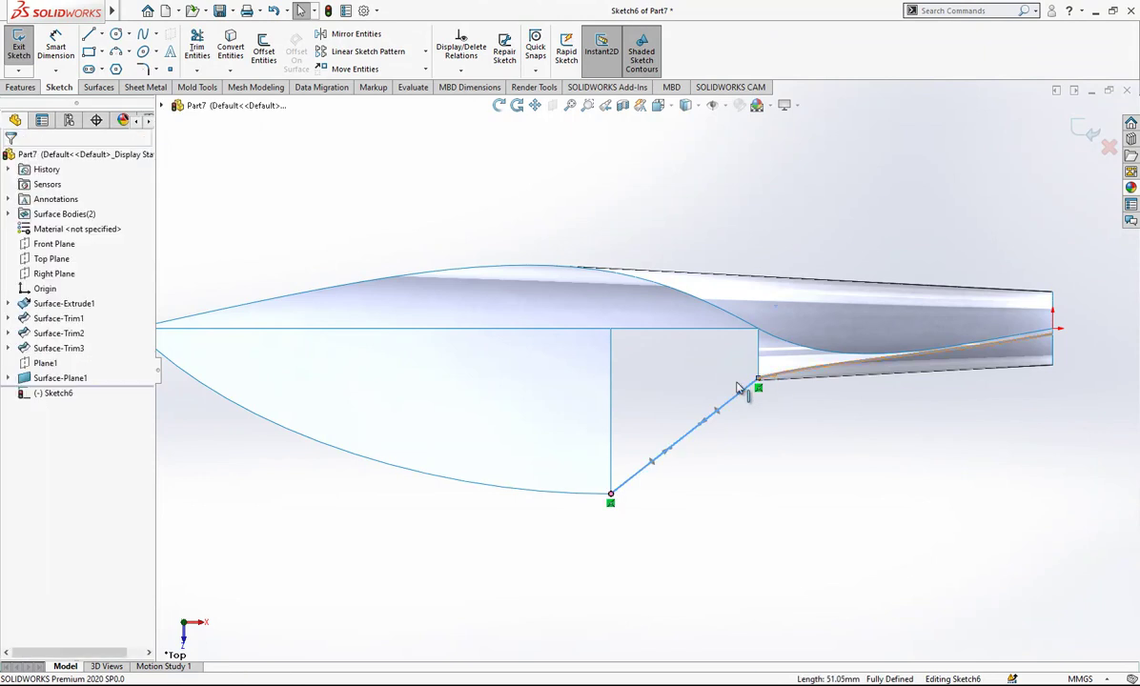
key("Escape")
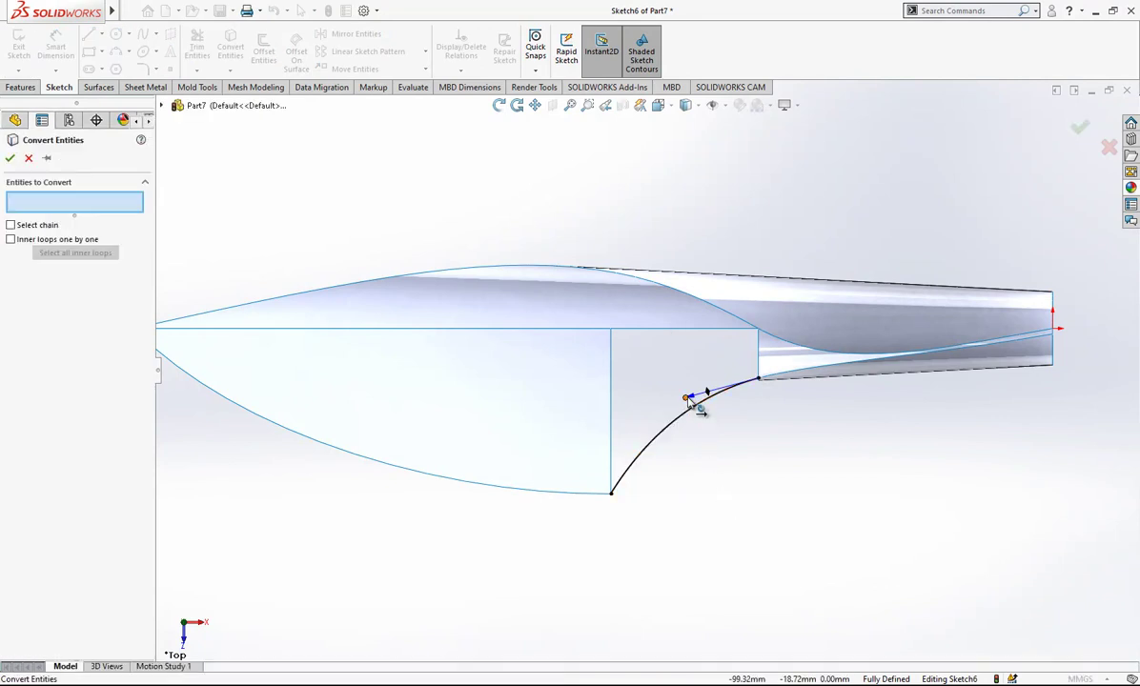
left_click(57, 43)
left_click(681, 385)
left_click(681, 380)
type("50")
left_click(615, 354)
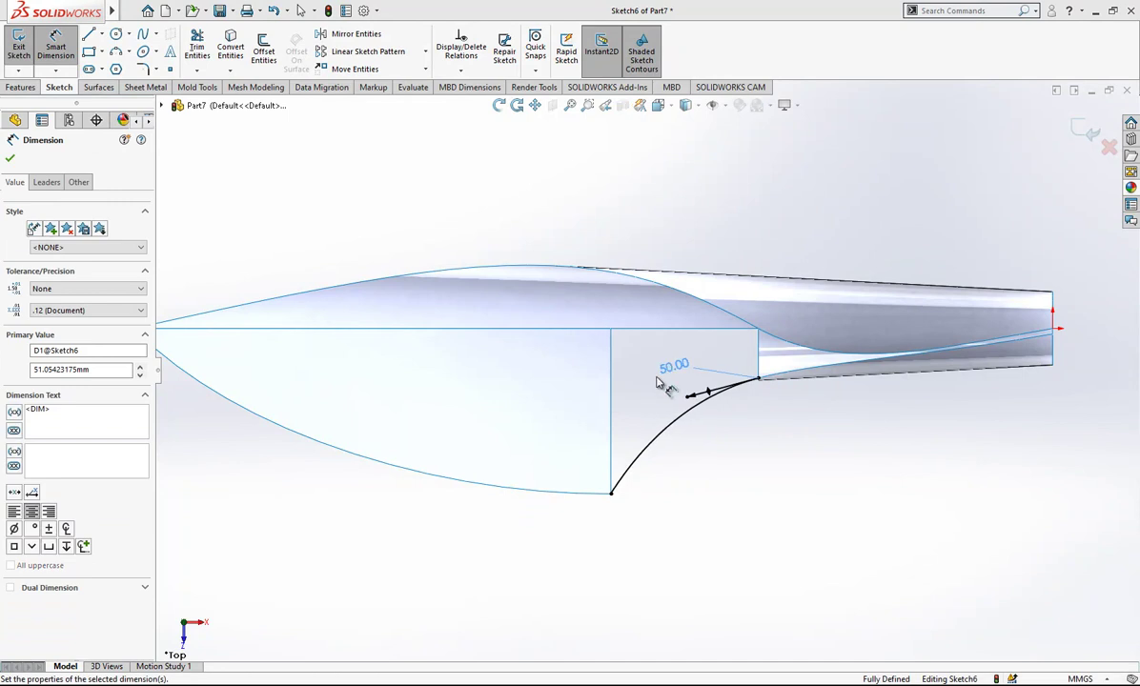
Reshape the spline's heel end and dimension its tangent handle at 35° to the planar surface's straight heel edge.
key("Escape")
left_click(640, 453)
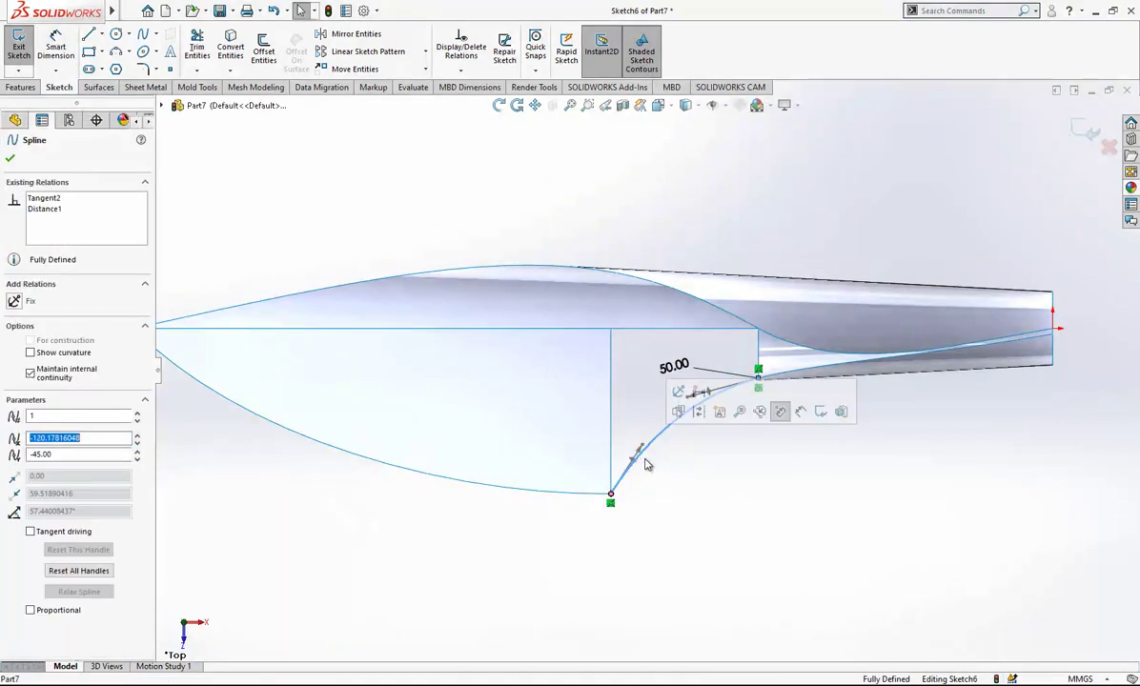
left_click_drag(635, 448, 642, 431)
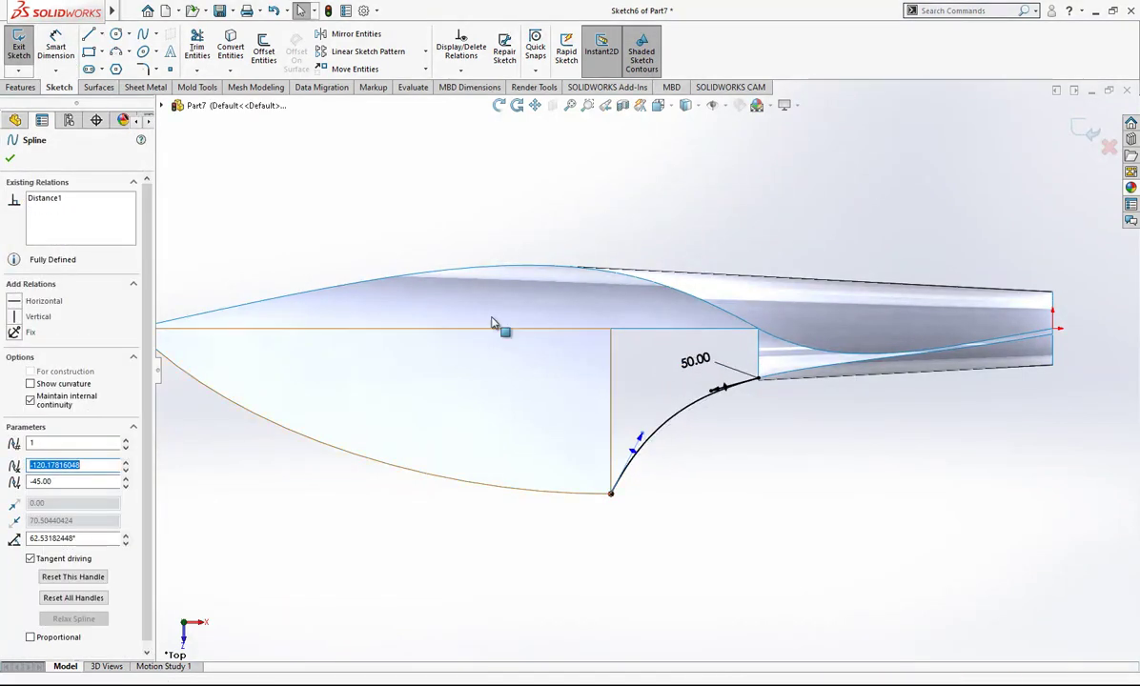
left_click(59, 52)
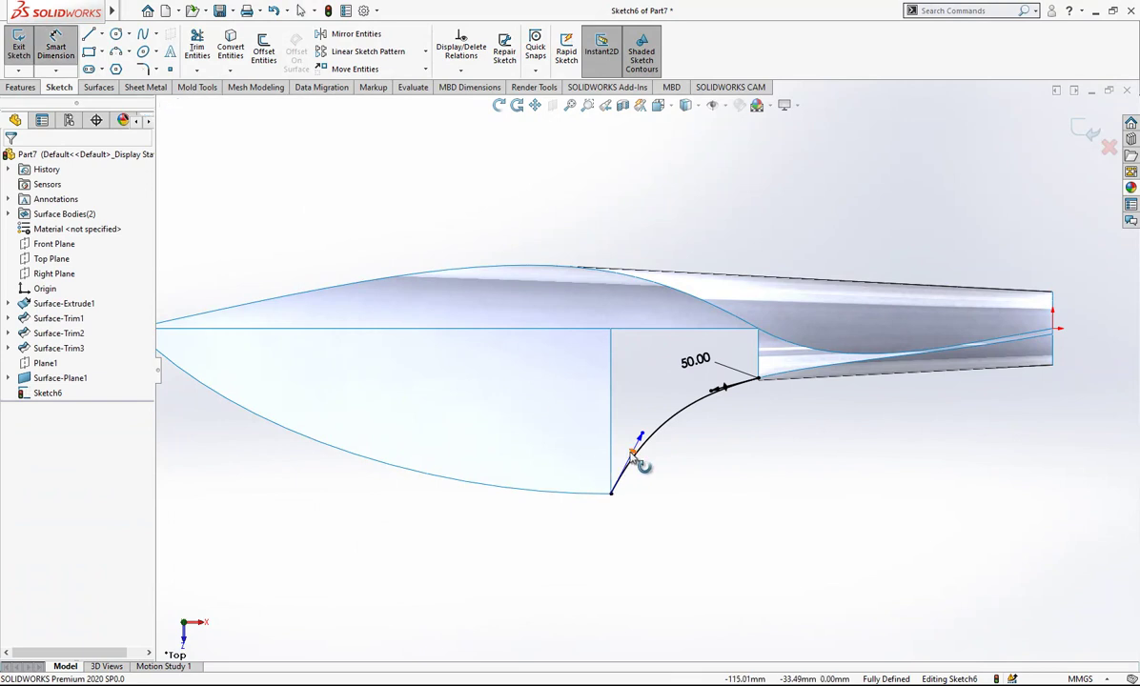
left_click(632, 457)
left_click(610, 381)
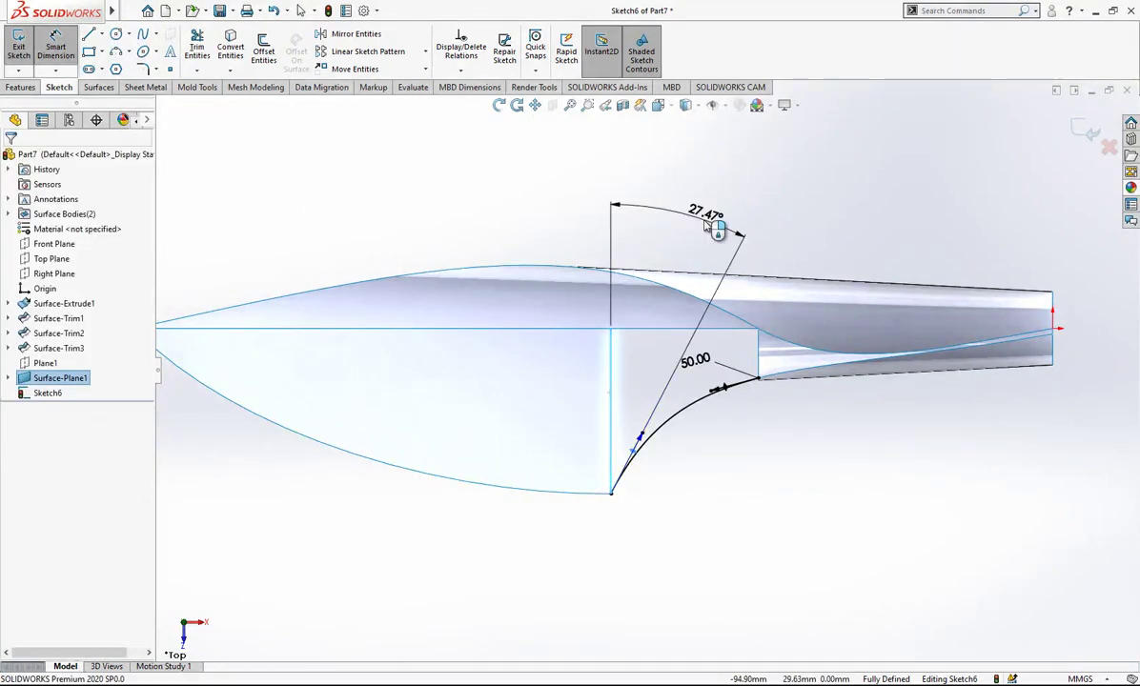
left_click(716, 229)
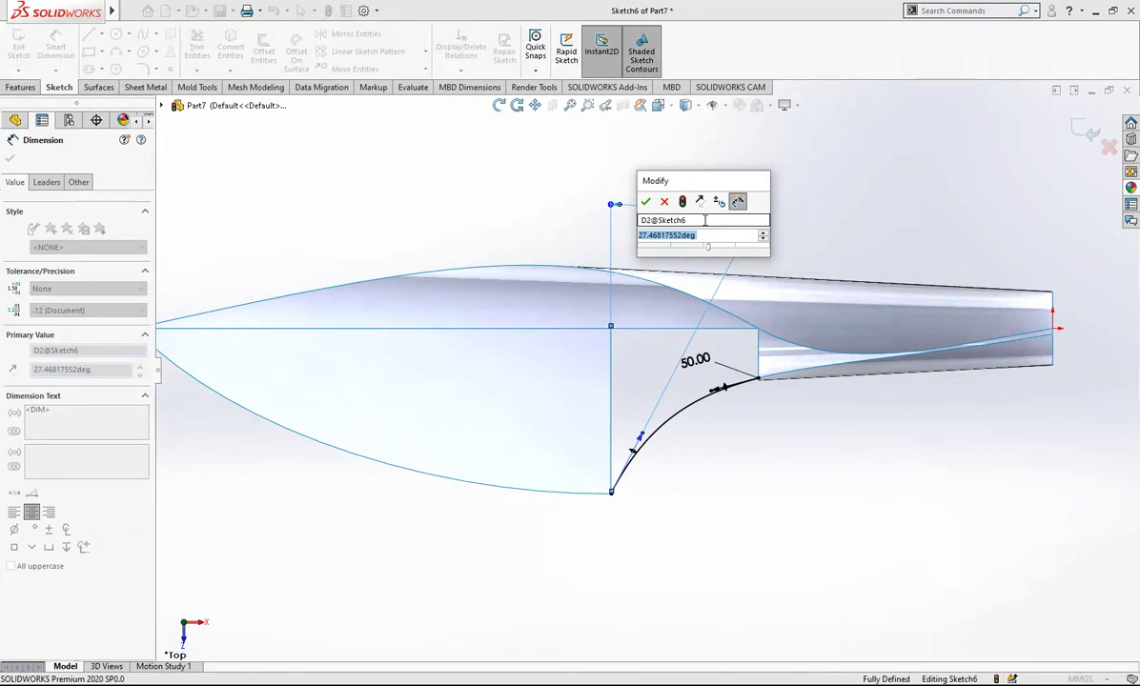
type("35")
key("Return")
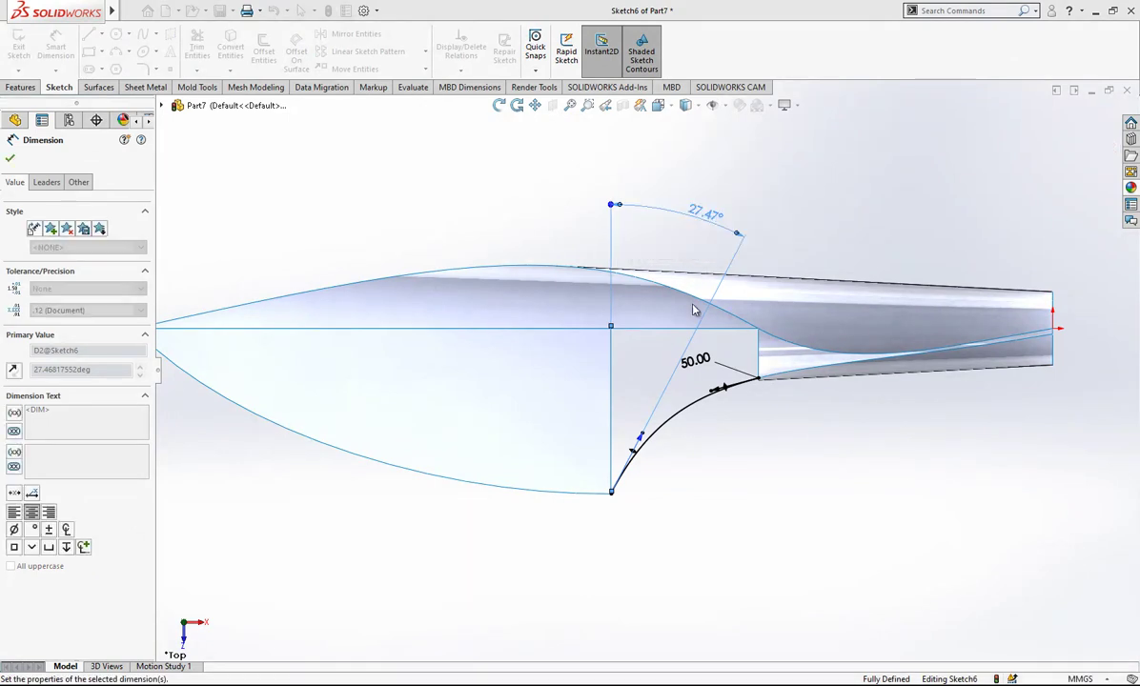
Dimension the spline's heel-side tangent handle length to 75 mm.
left_click(640, 438)
left_click(699, 471)
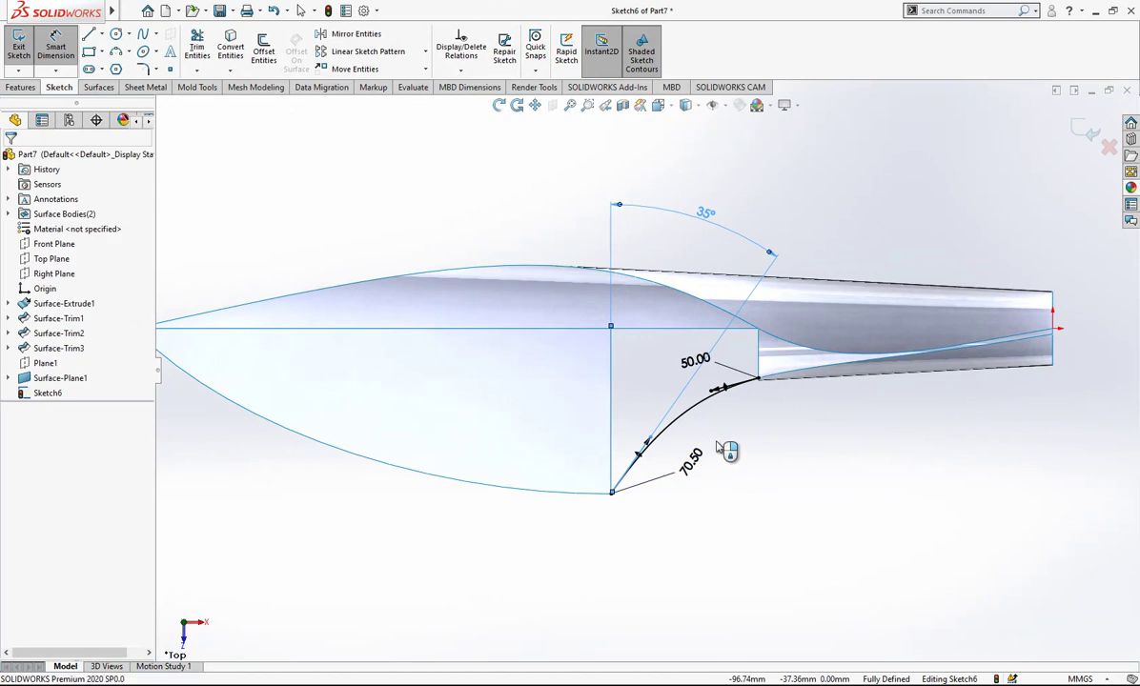
type("70")
key("Return")
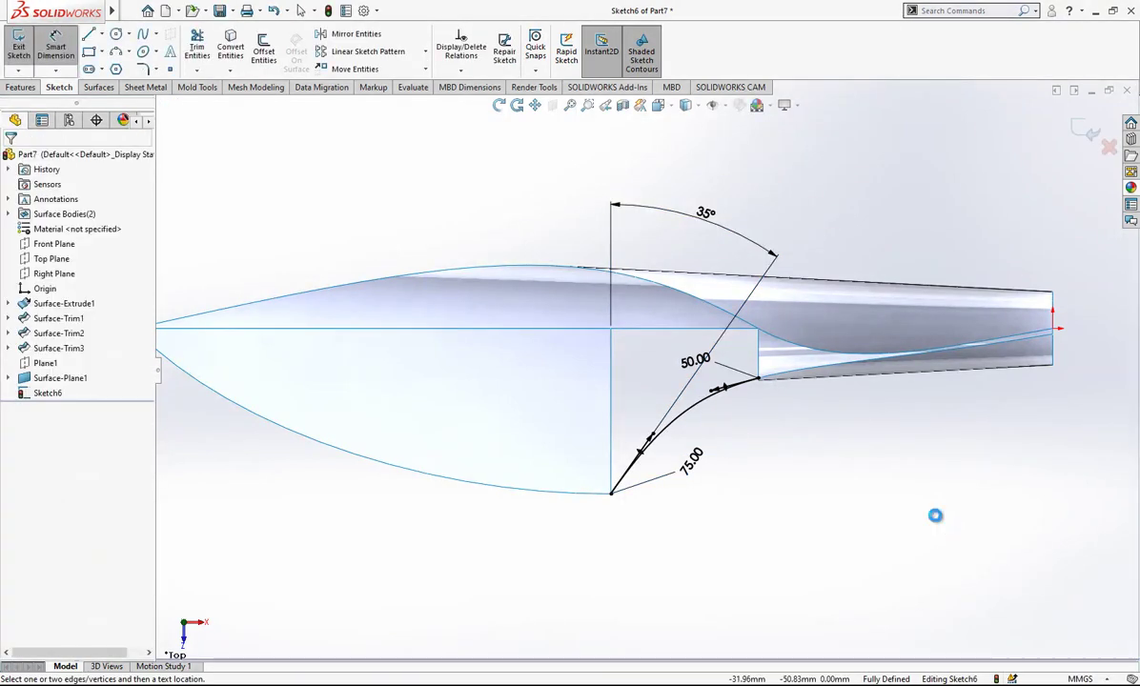
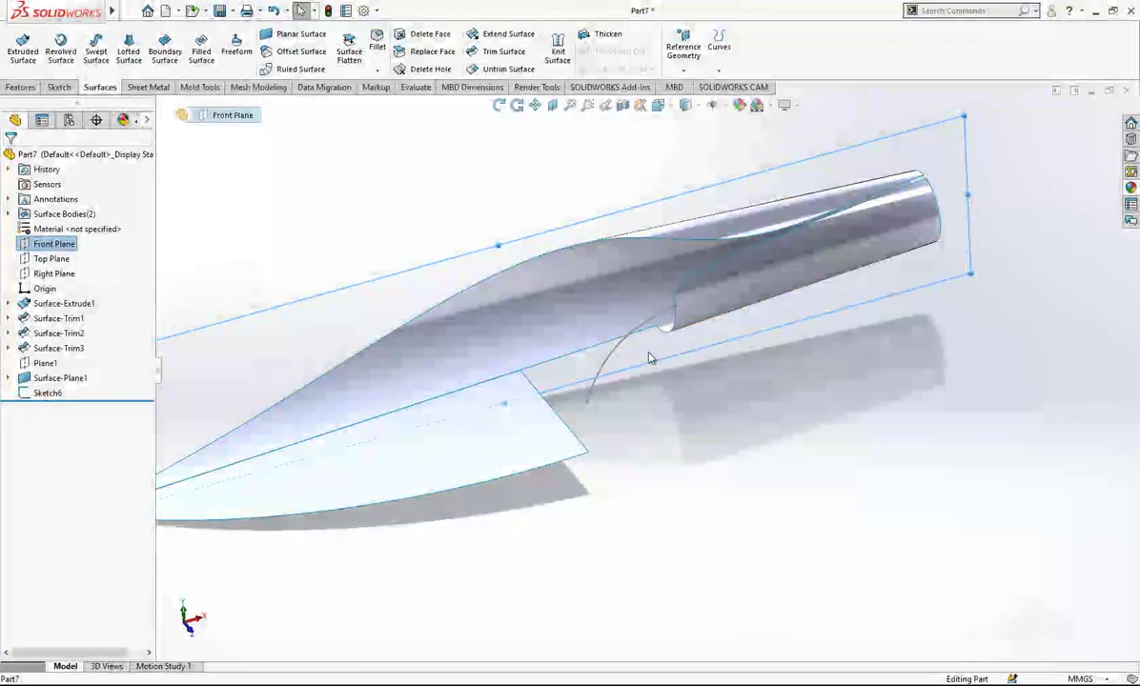
On the Front Plane, sketch a two-point spline from the handle's upper front corner to the blade heel point on the bottom edge.
scroll(704, 421, "down", 1)
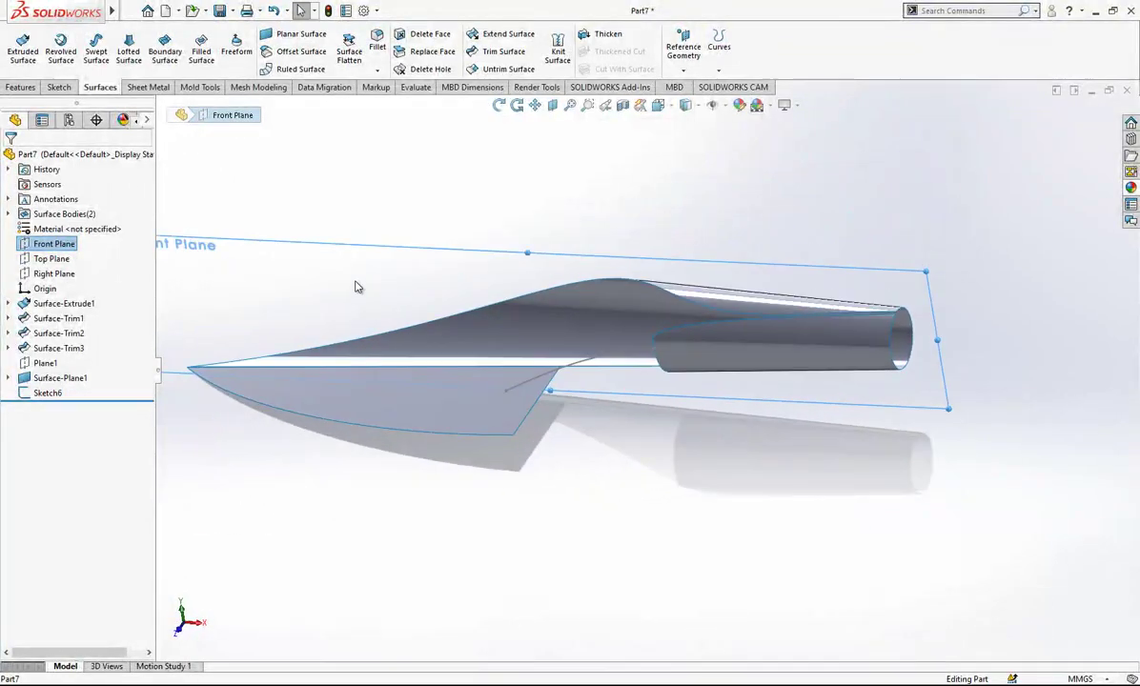
right_click(69, 244)
left_click(81, 228)
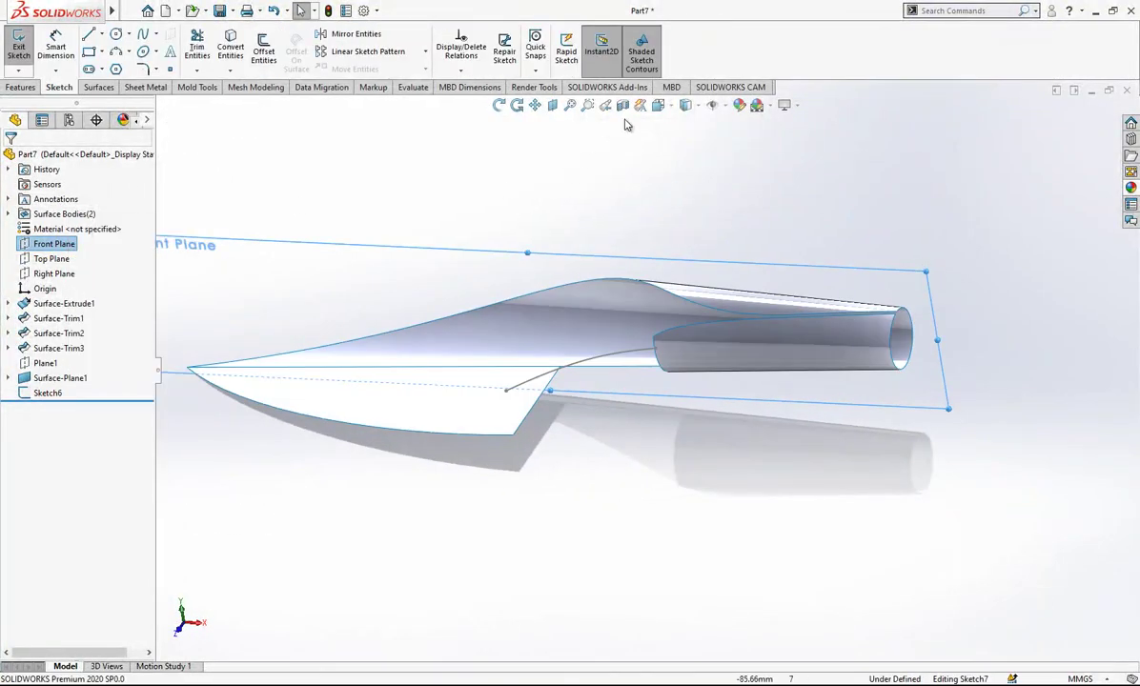
left_click(657, 106)
left_click(471, 492)
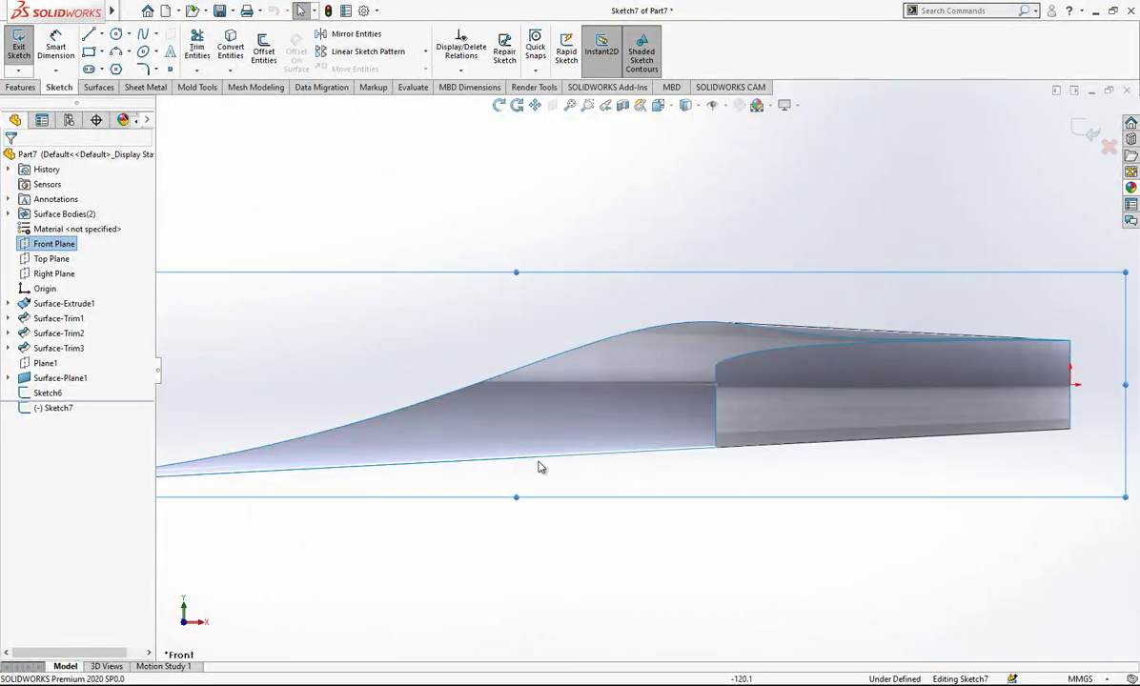
left_click(143, 33)
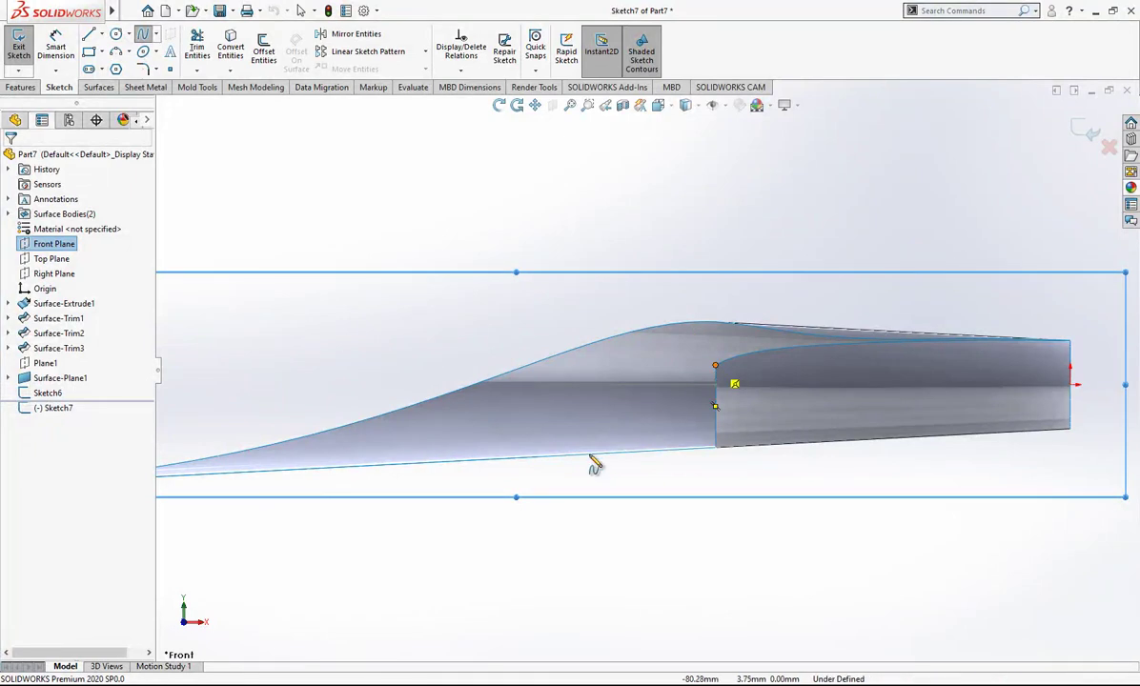
left_click(714, 365)
left_click(538, 458)
right_click(611, 358)
left_click(636, 389)
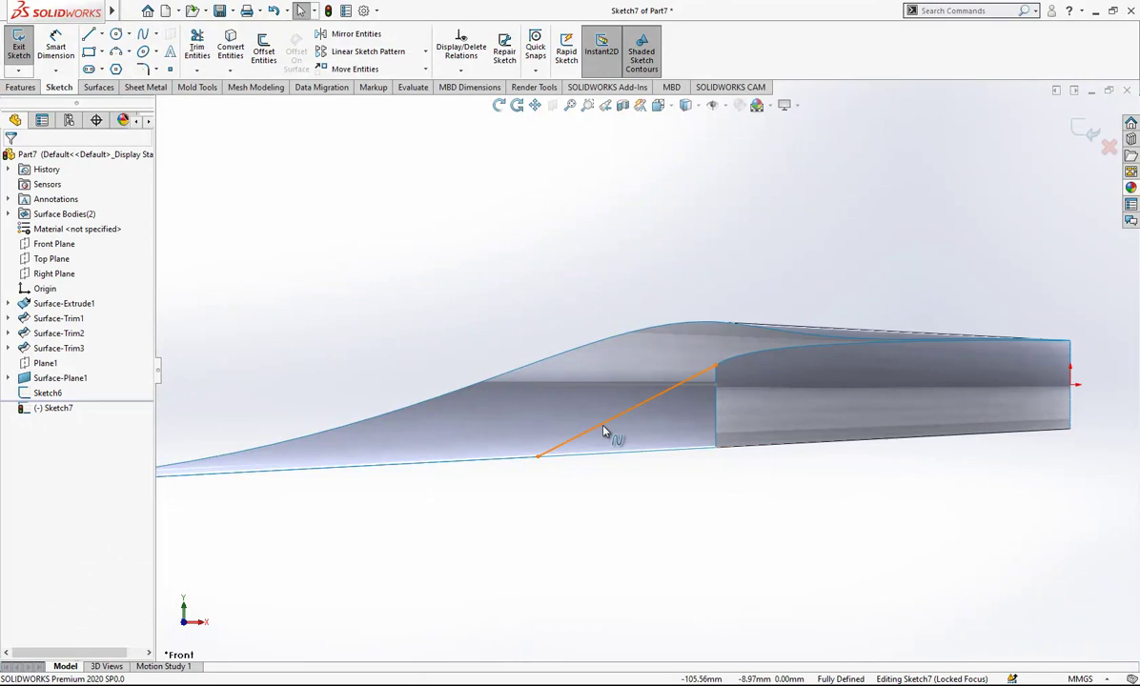
Bend the Front Plane spline into a shallow S-curve by reshaping the tangent handles at both ends.
left_click(602, 430)
left_click_drag(604, 433, 614, 451)
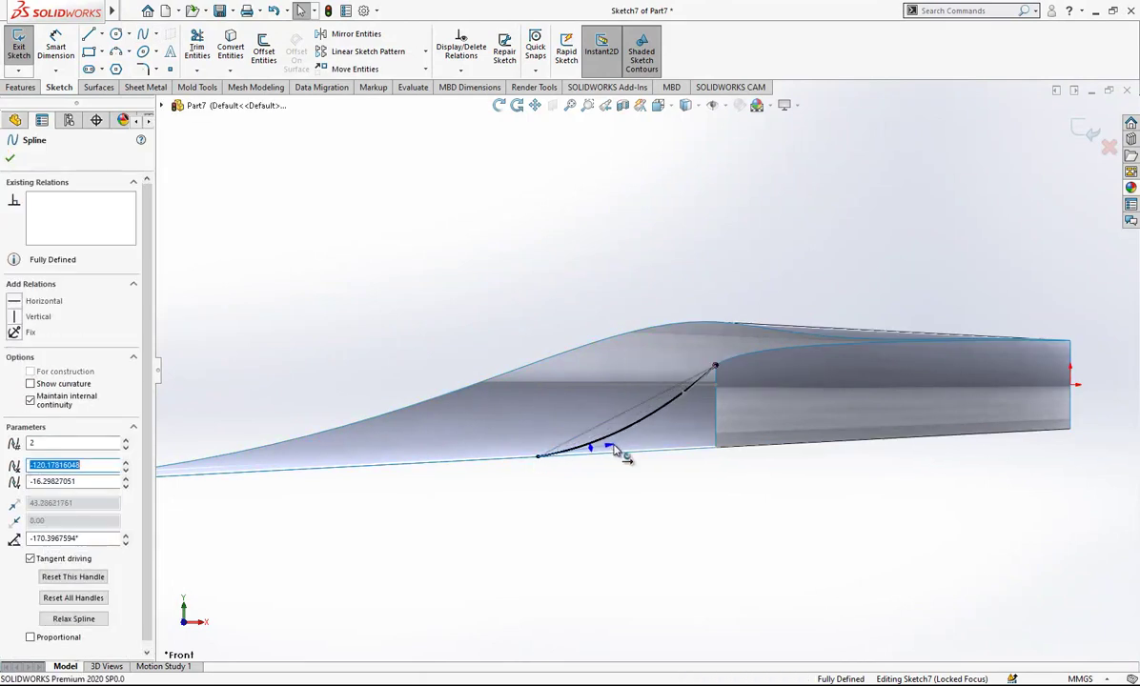
left_click_drag(685, 395, 665, 375)
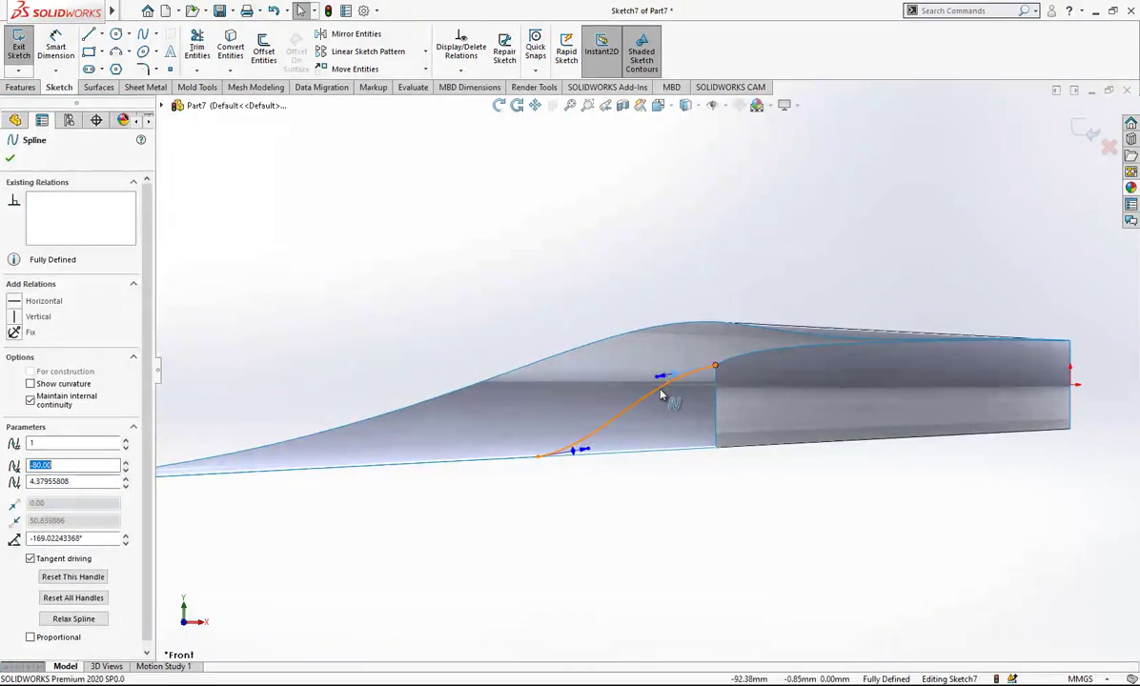
Make the spline tangent to the handle's trimmed edge at its upper end and to the straight bottom edge at the heel.
left_click(662, 389)
left_click(730, 363, "ctrl")
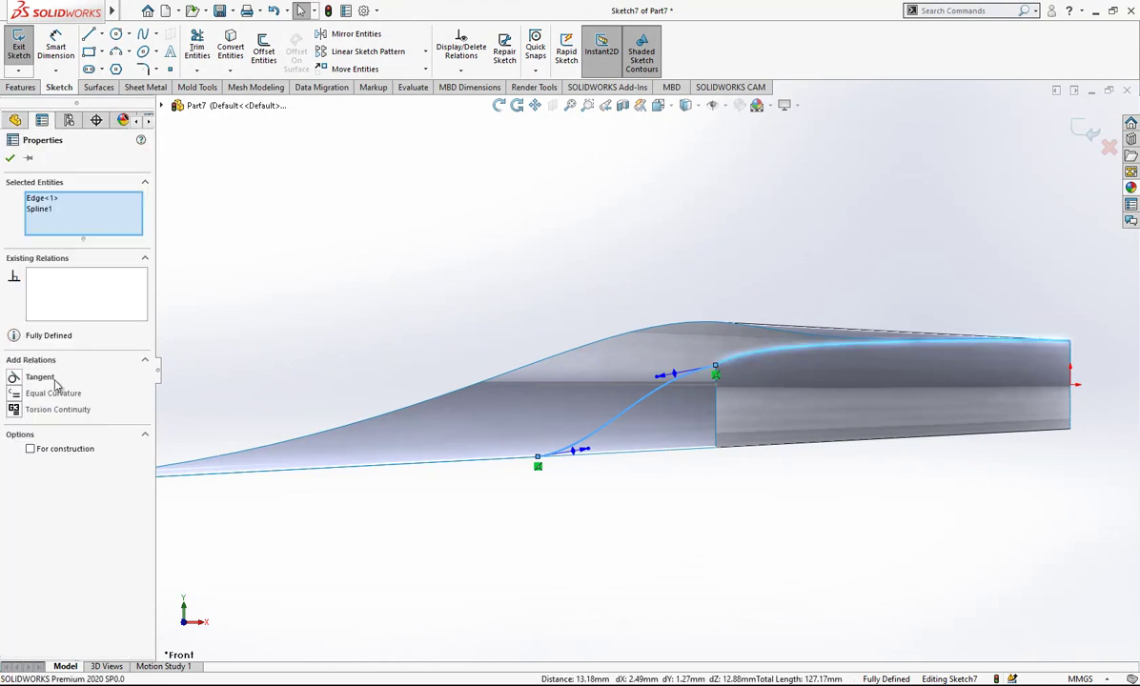
left_click(300, 391)
left_click(539, 457)
left_click(400, 462, "ctrl")
key("Escape")
Dimension the tangent handle lengths at both ends of the Front Plane spline to 50 mm.
middle_click_drag(602, 391, 620, 520)
right_click_drag(619, 520, 615, 396)
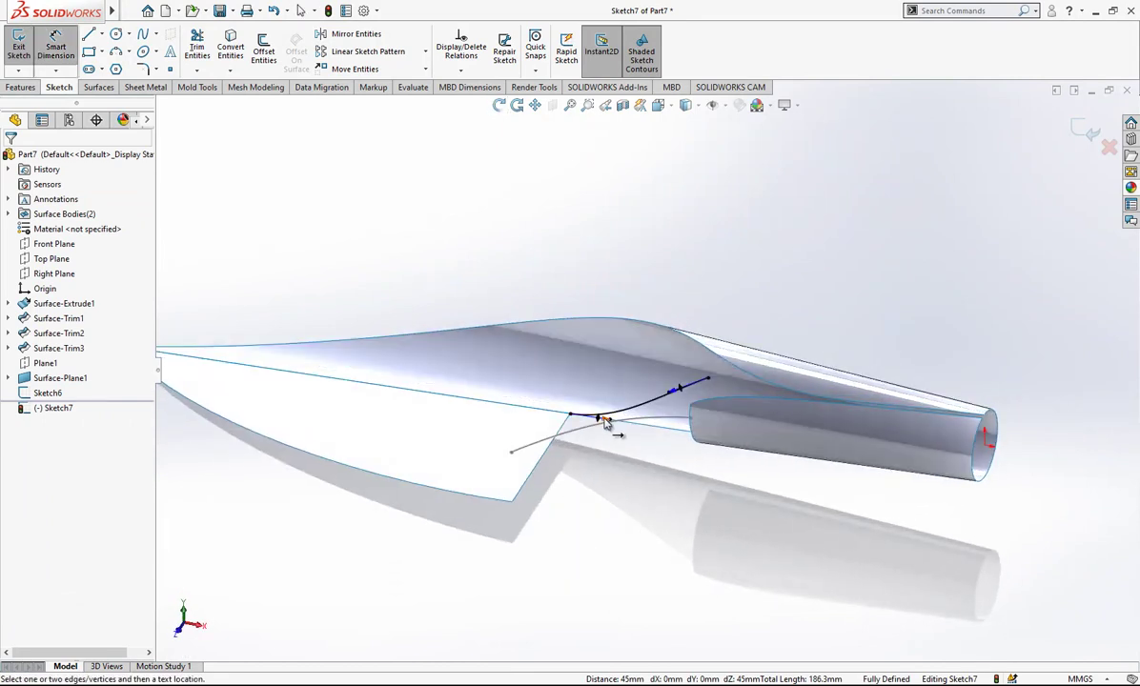
left_click(610, 424)
left_click(599, 421)
left_click(620, 460)
key("Return")
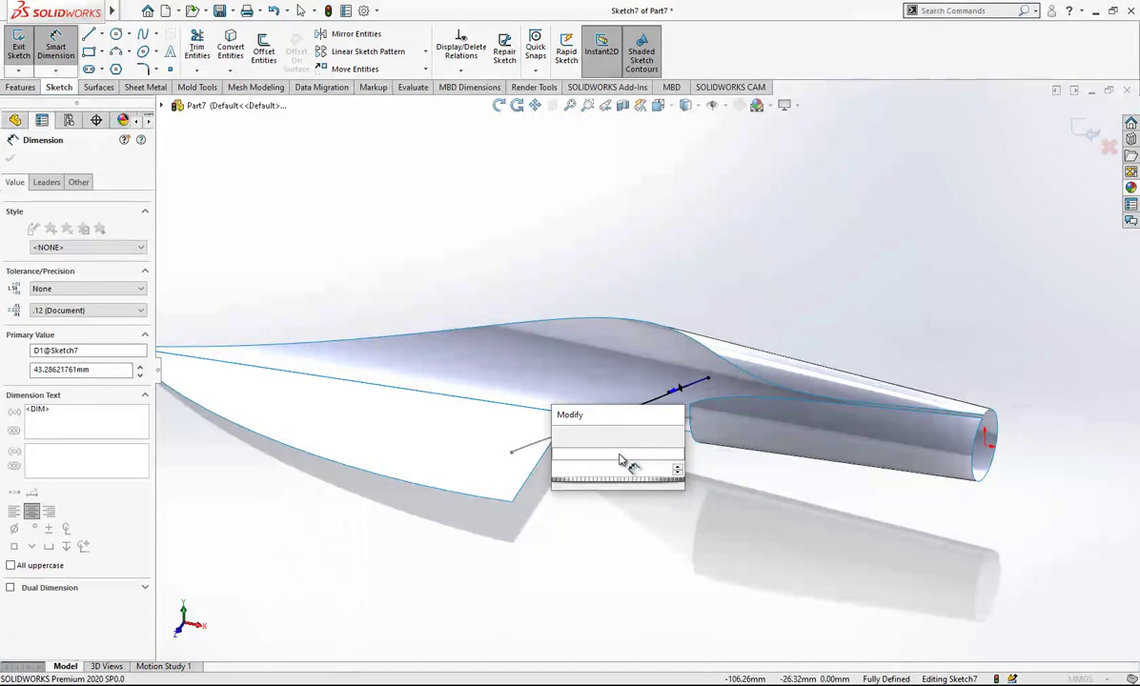
left_click(657, 401)
left_click(644, 292)
type("50")
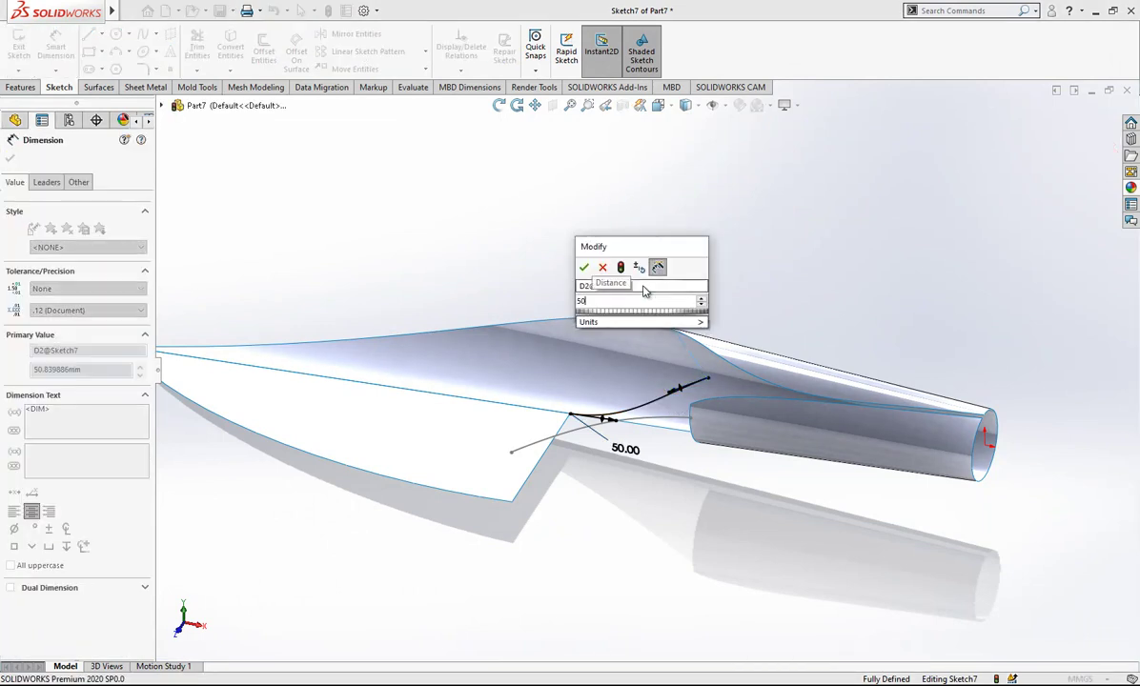
left_click(585, 268)
middle_click_drag(696, 422, 783, 404)
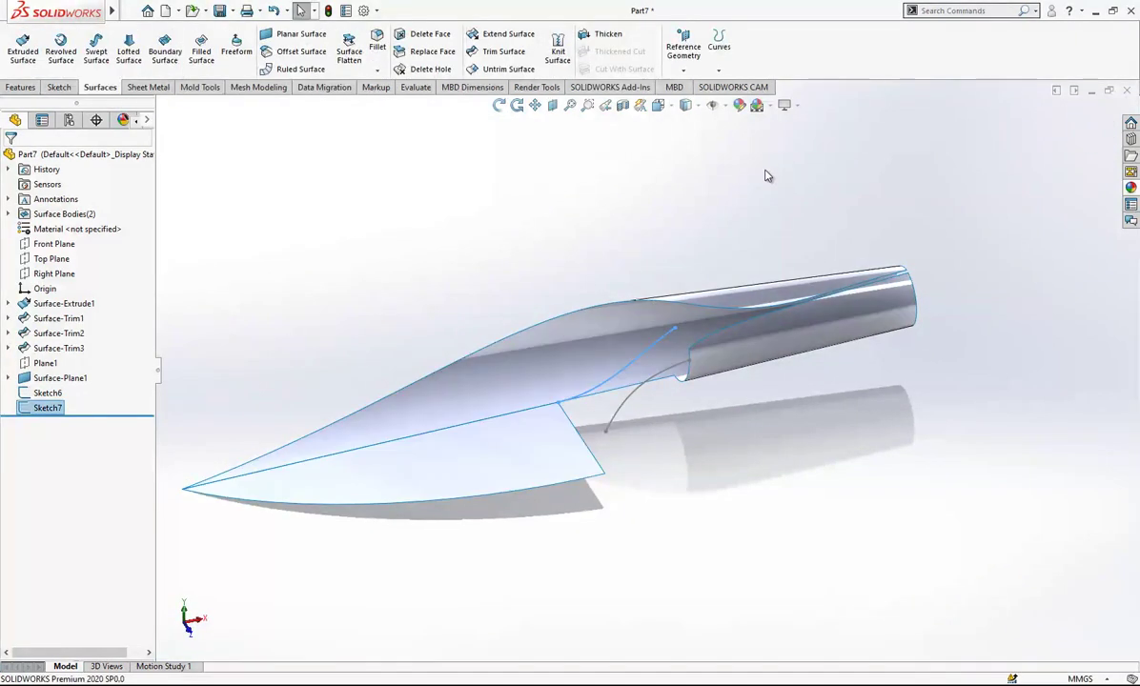
Create a sketch-on-sketch projected curve from the Top Plane and Front Plane spline sketches.
middle_click_drag(595, 385, 667, 272)
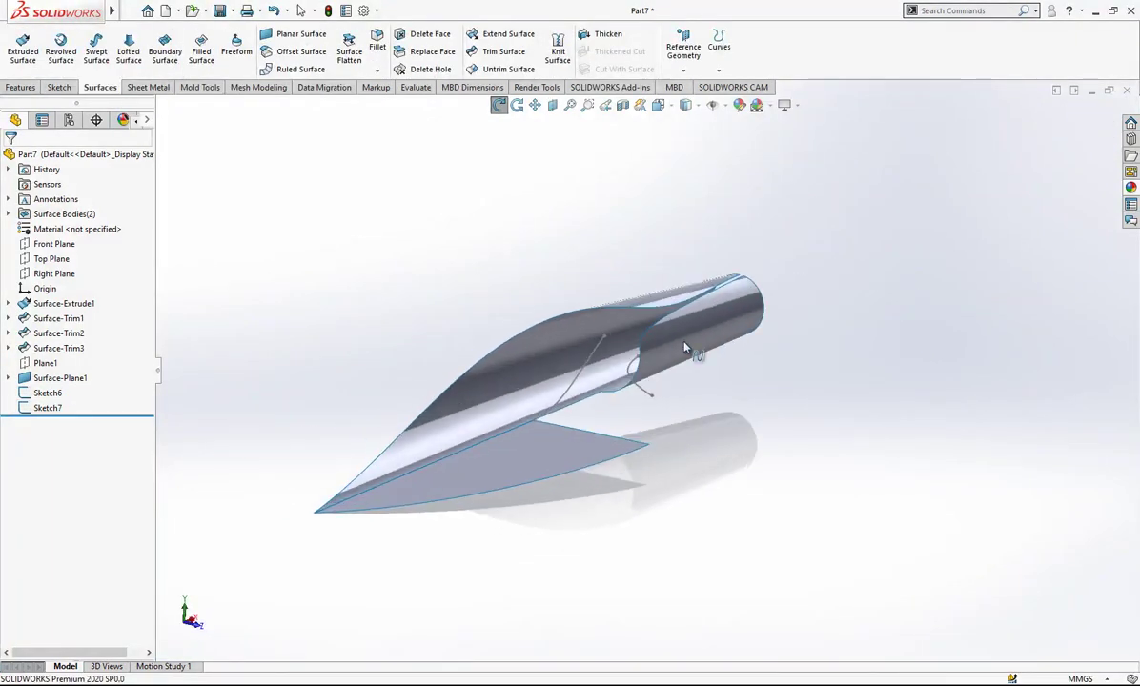
left_click(719, 48)
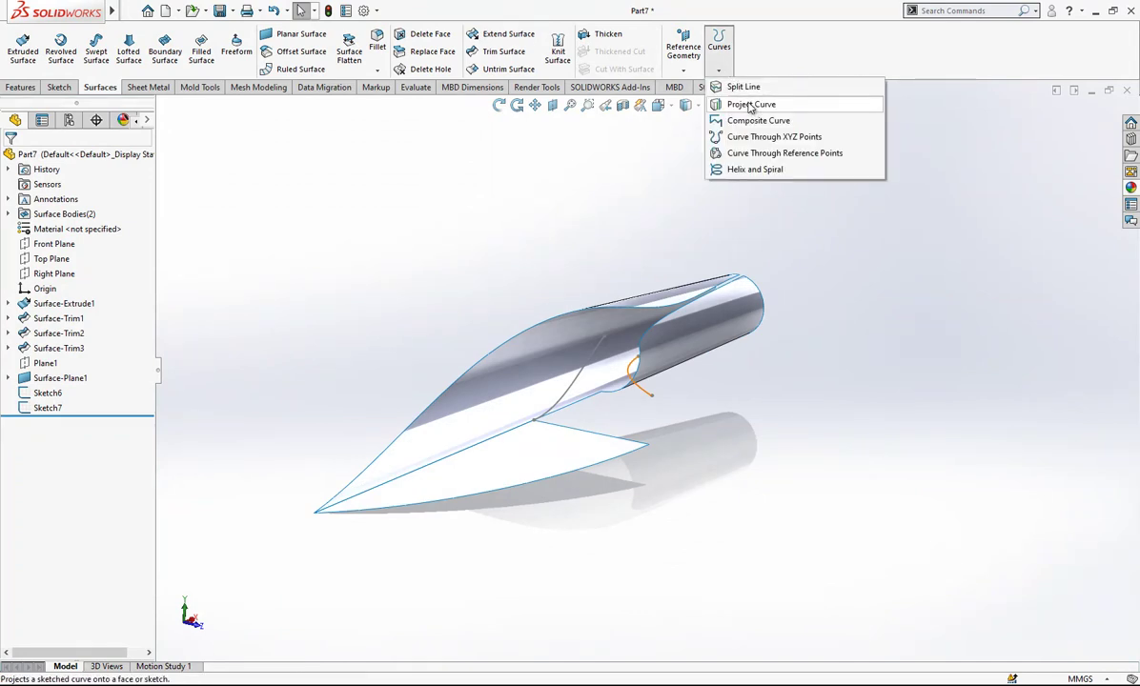
left_click(750, 105)
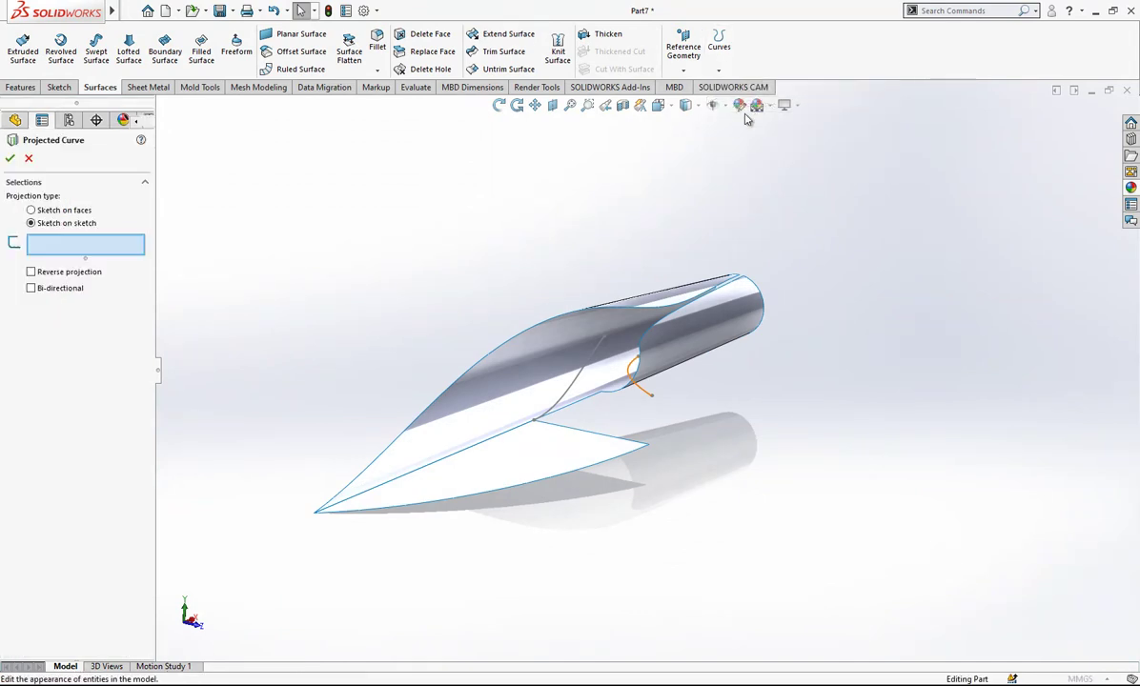
left_click(638, 377)
mouse_move(626, 378)
middle_mouse_down()
mouse_move(582, 452)
mouse_move(628, 521)
mouse_move(695, 423)
mouse_move(730, 412)
mouse_move(567, 438)
middle_mouse_up()
right_click(567, 438)
Start a Boundary Surface with the planar surface's heel edge and the handle's curved front edge as Direction 1 profiles.
middle_click_drag(677, 393, 67, 341)
scroll(546, 331, "down", 1)
scroll(635, 371, "up", 1)
middle_click_drag(636, 372, 637, 299)
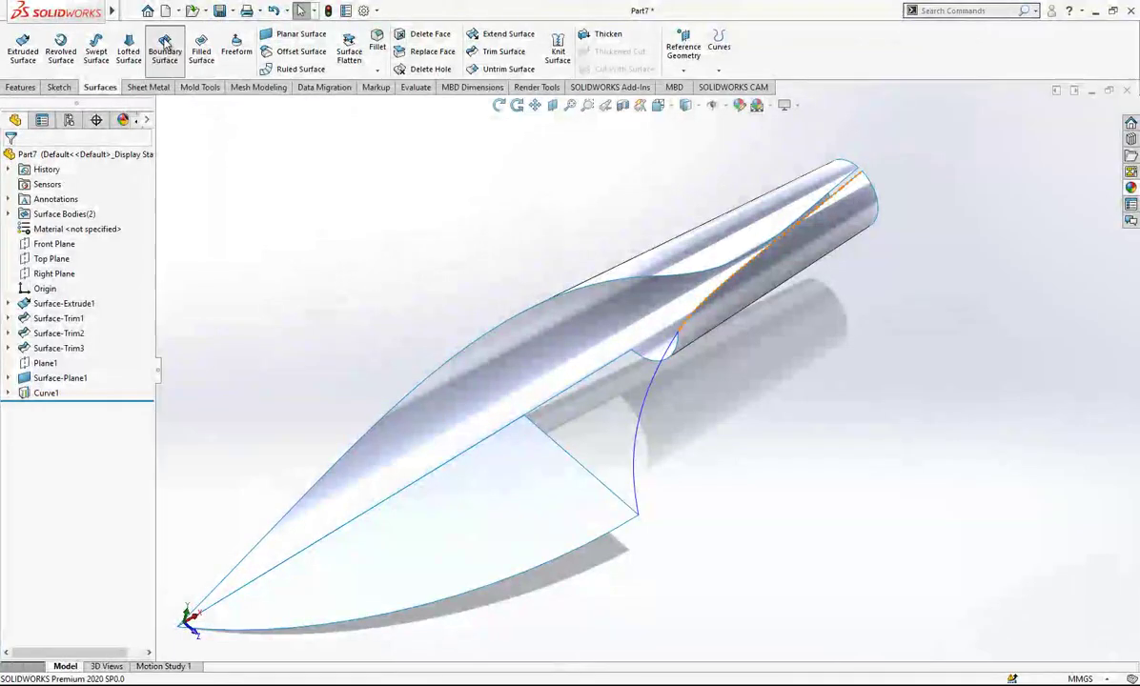
left_click(165, 48)
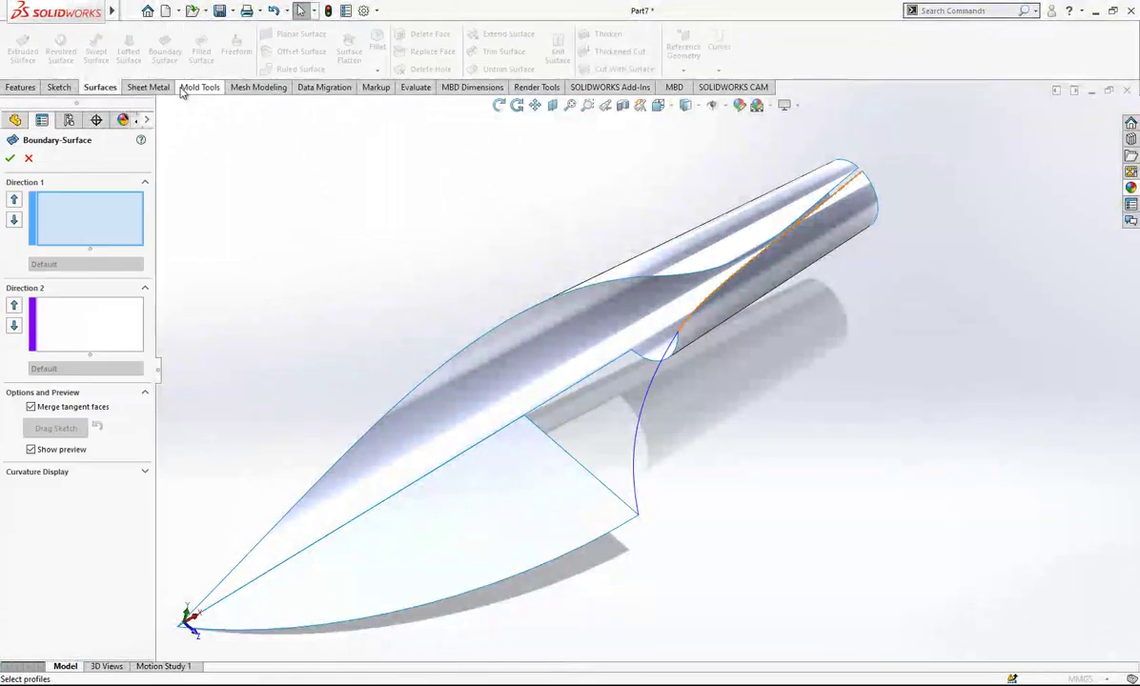
left_click(537, 431)
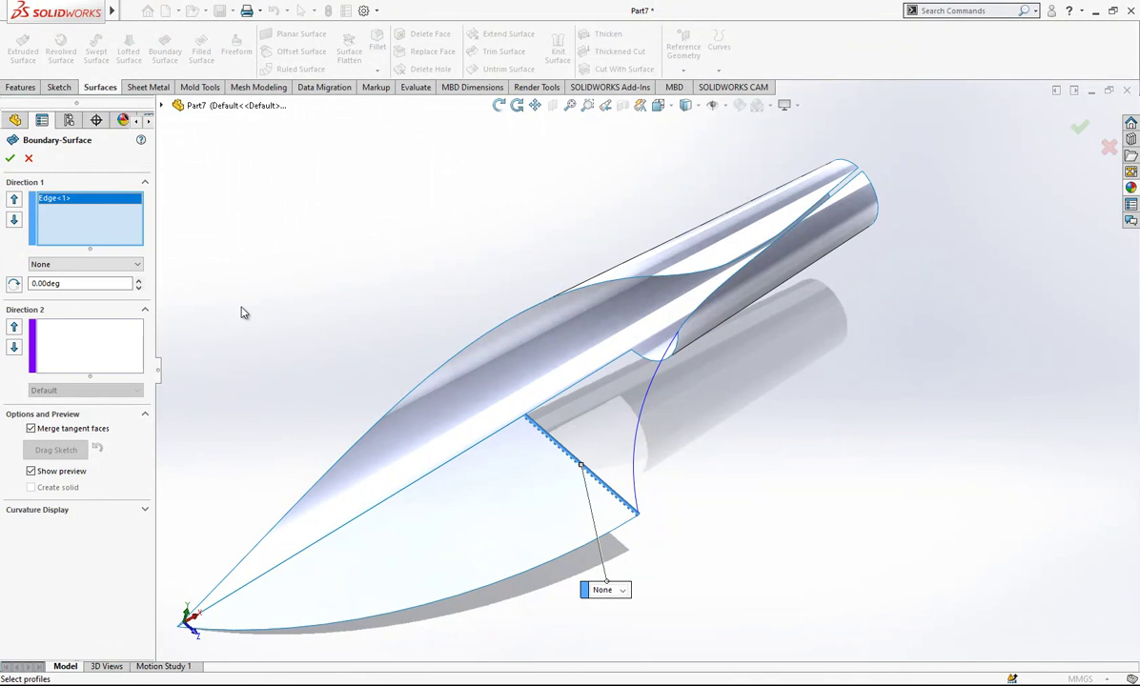
left_click(641, 357)
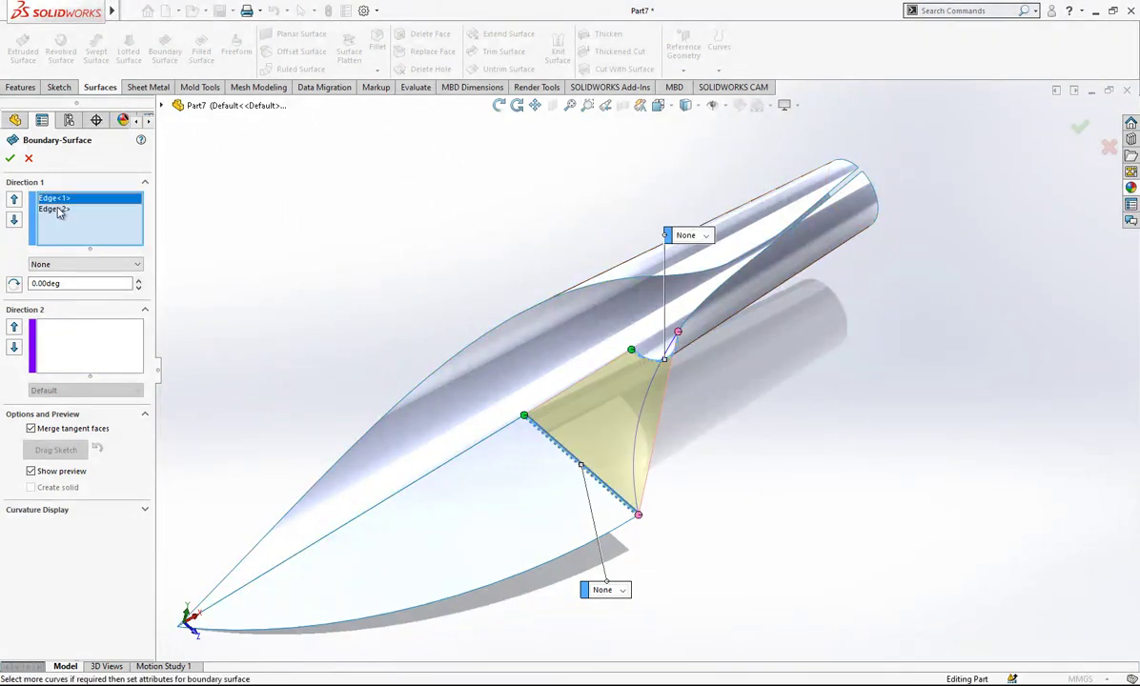
Set both Direction 1 edges of the boundary surface to Tangency To Face.
left_click(84, 283)
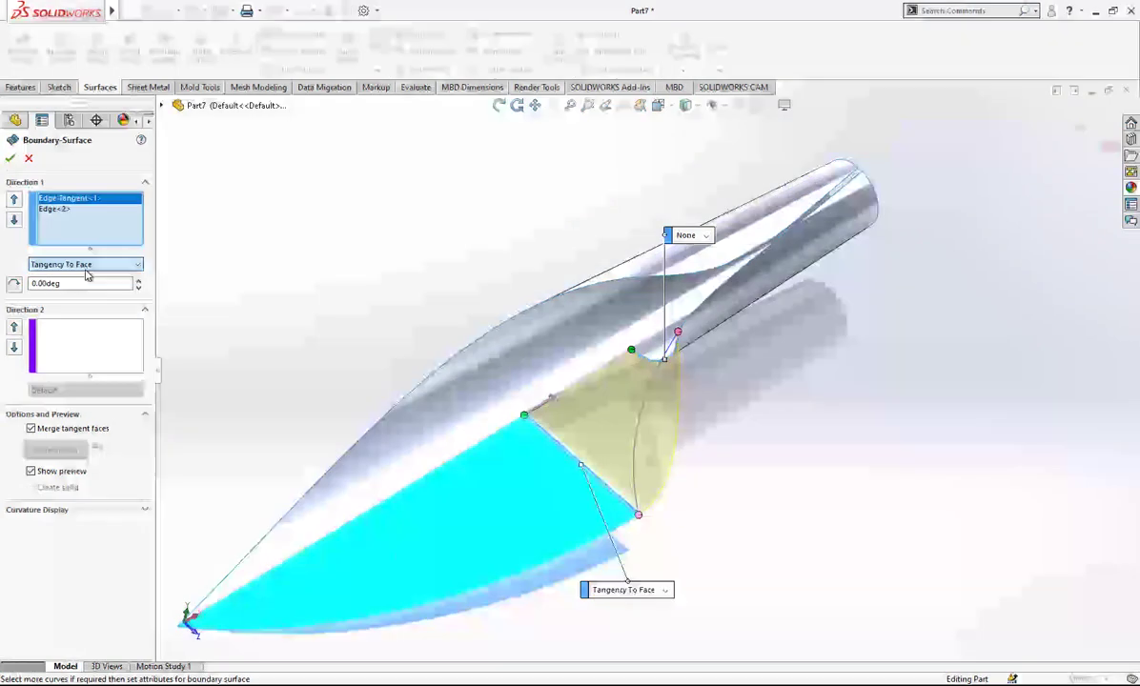
left_click(57, 208)
left_click(84, 267)
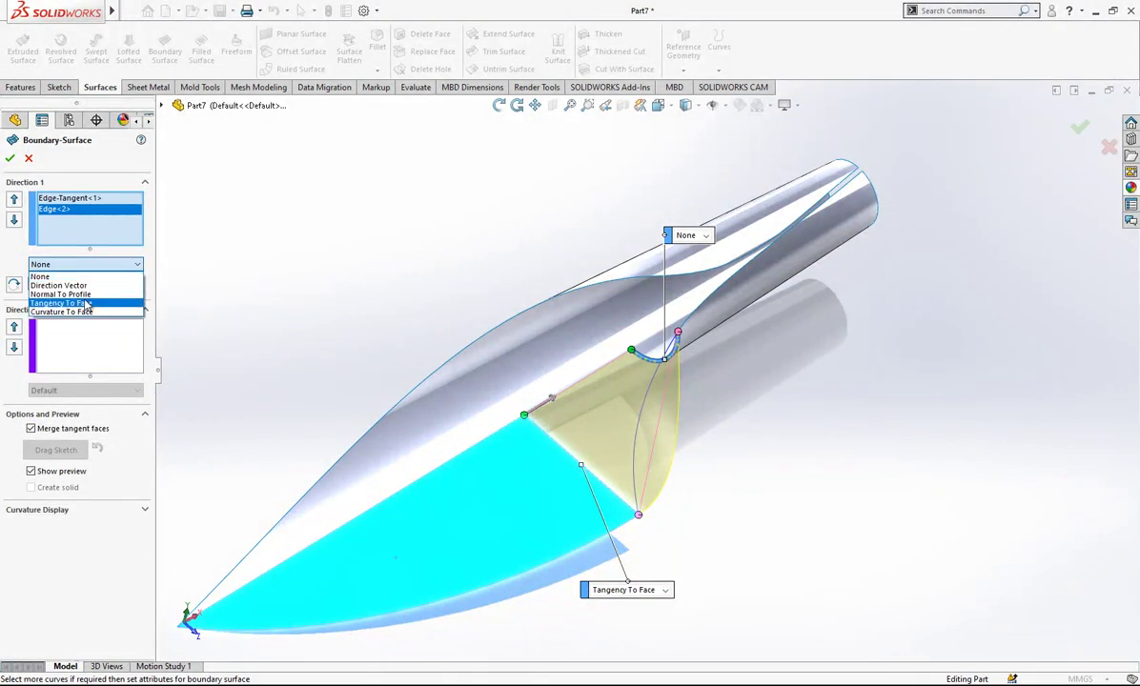
left_click(85, 303)
Add the straight lower trimmed edge and the projected curve as Direction 2 curves and create the boundary surface.
left_click(82, 389)
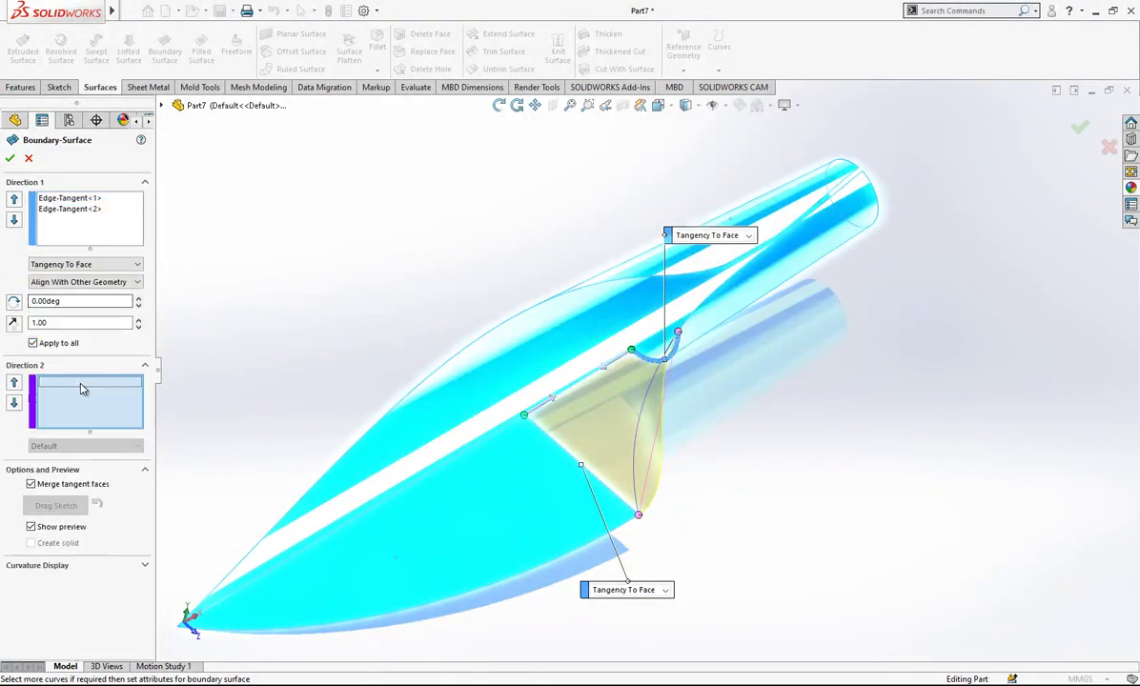
left_click(586, 382)
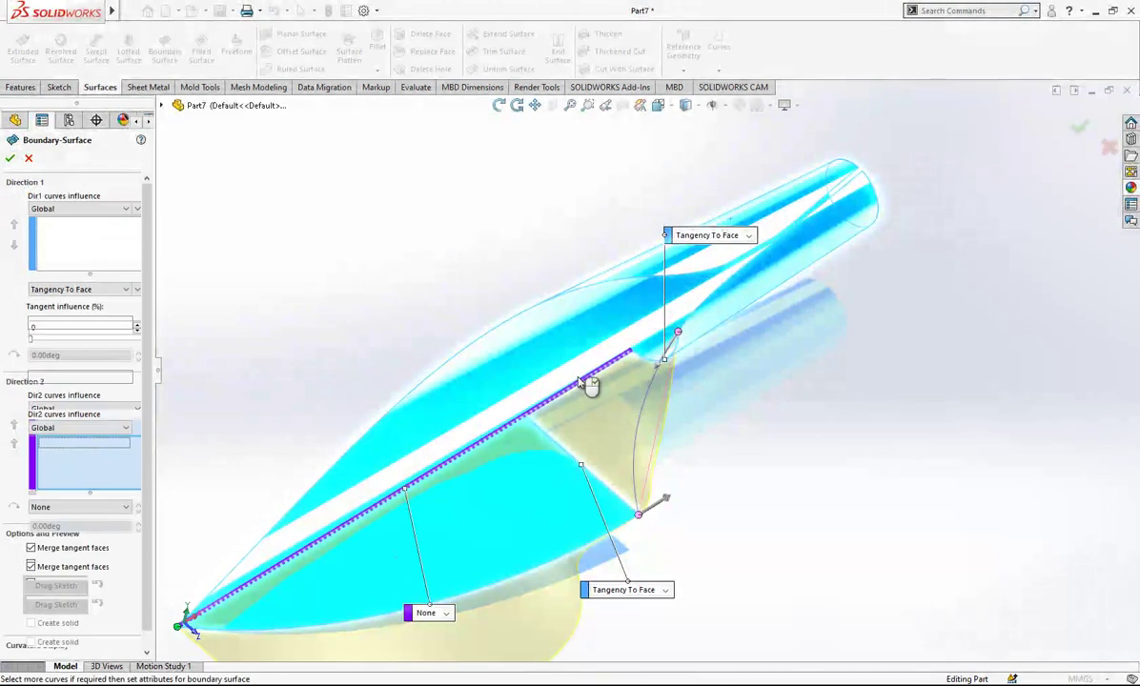
left_click(636, 447)
mouse_move(653, 438)
middle_mouse_down()
mouse_move(720, 408)
mouse_move(624, 442)
mouse_move(667, 434)
middle_mouse_up()
right_click(671, 435)
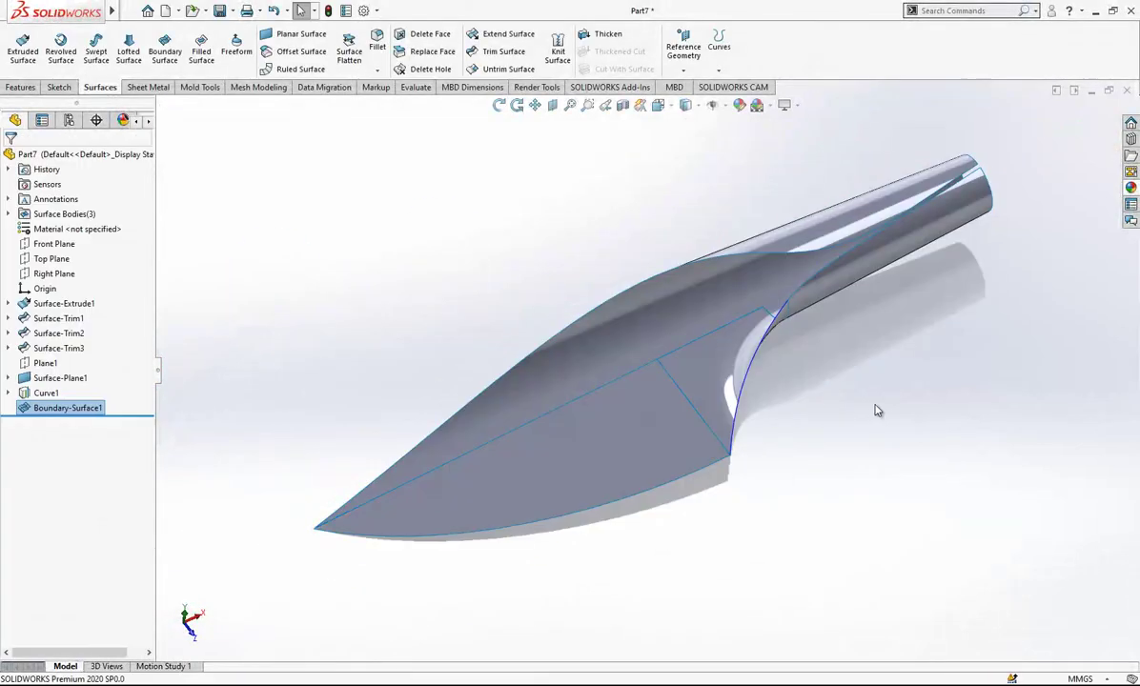
Knit the trimmed handle surface, the planar blade surface and the boundary surface into a single surface body.
left_click(873, 409)
middle_click_drag(612, 336, 135, 386)
middle_click_drag(252, 277, 486, 322)
left_click(8, 213)
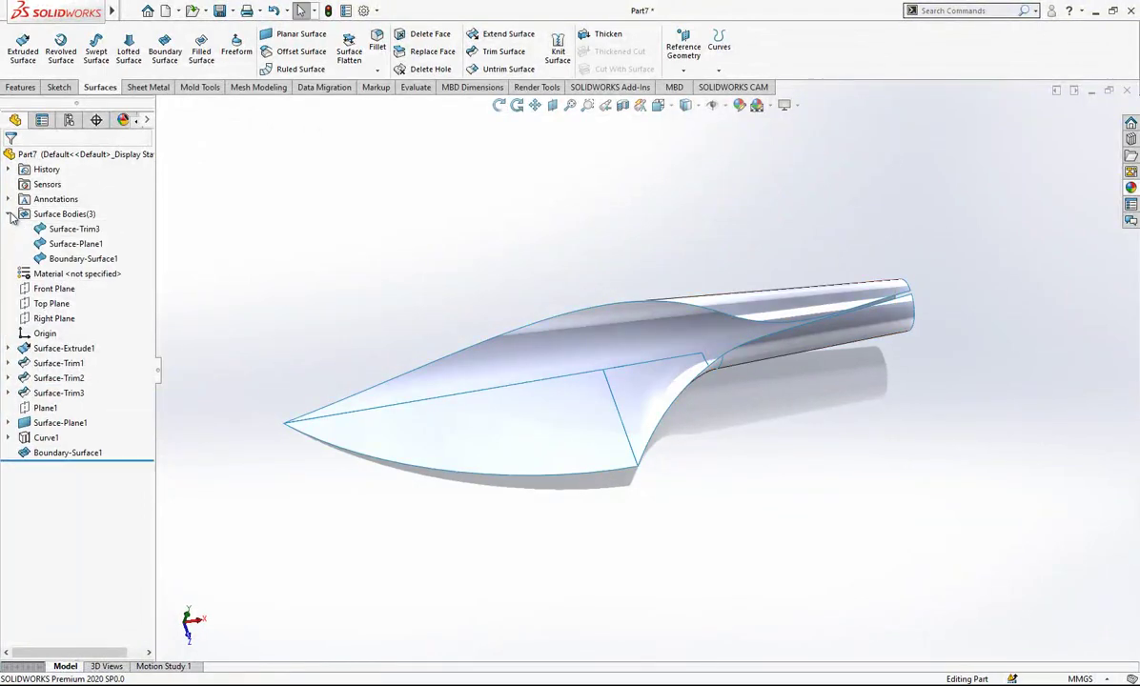
left_click_drag(102, 264, 105, 263)
left_click(491, 255)
left_click(563, 47)
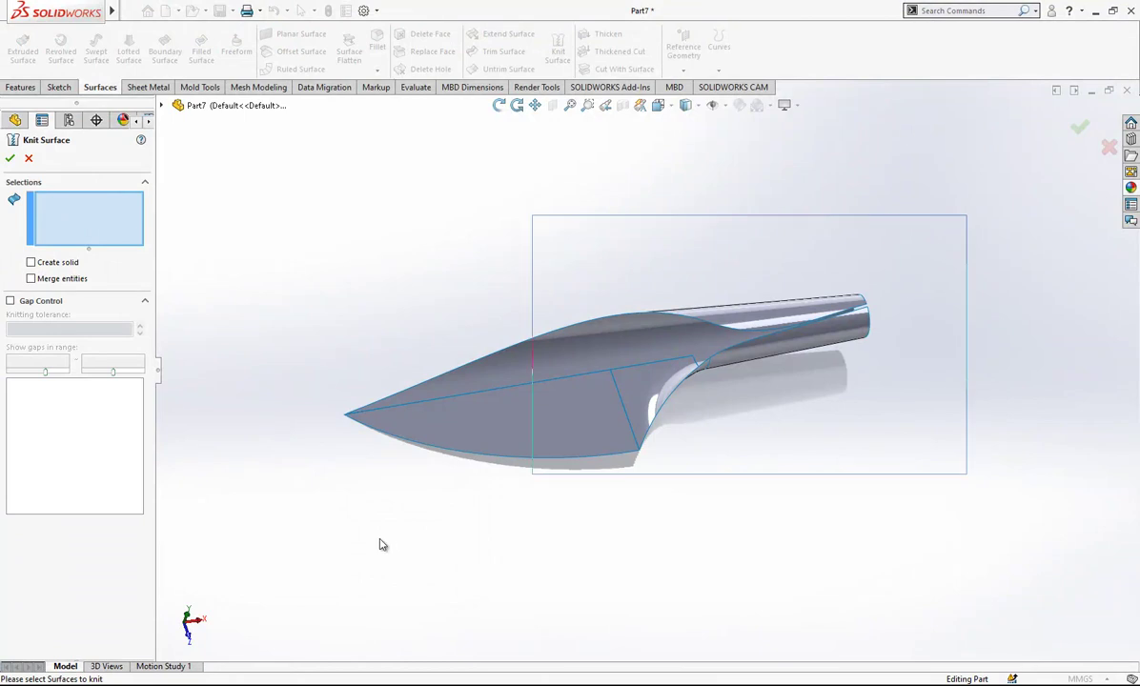
left_click_drag(386, 543, 293, 561)
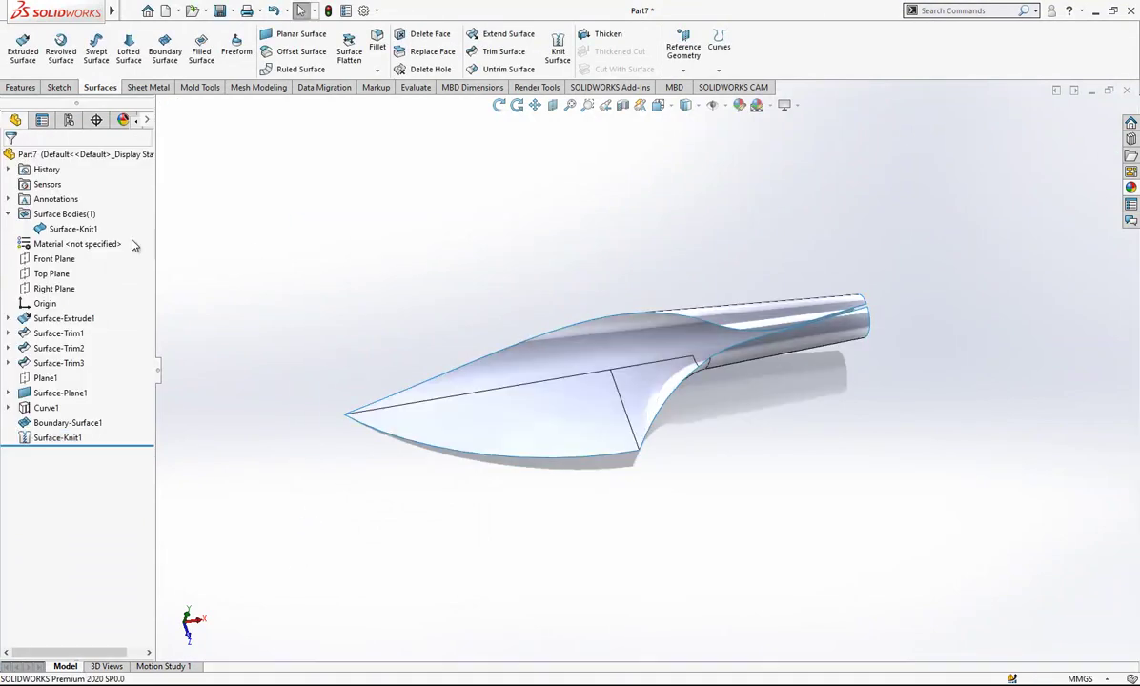
Thicken the knitted surface by 1.5 mm to make the knife a solid body.
left_click(99, 231)
left_click(483, 249)
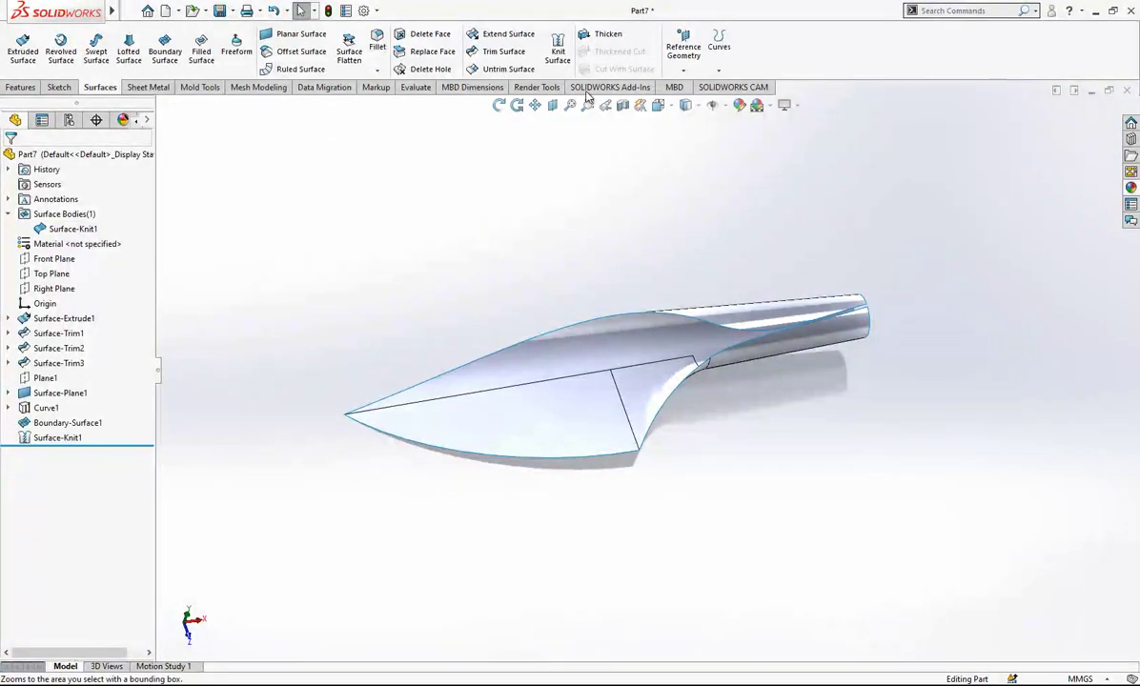
left_click(607, 36)
left_click(658, 360)
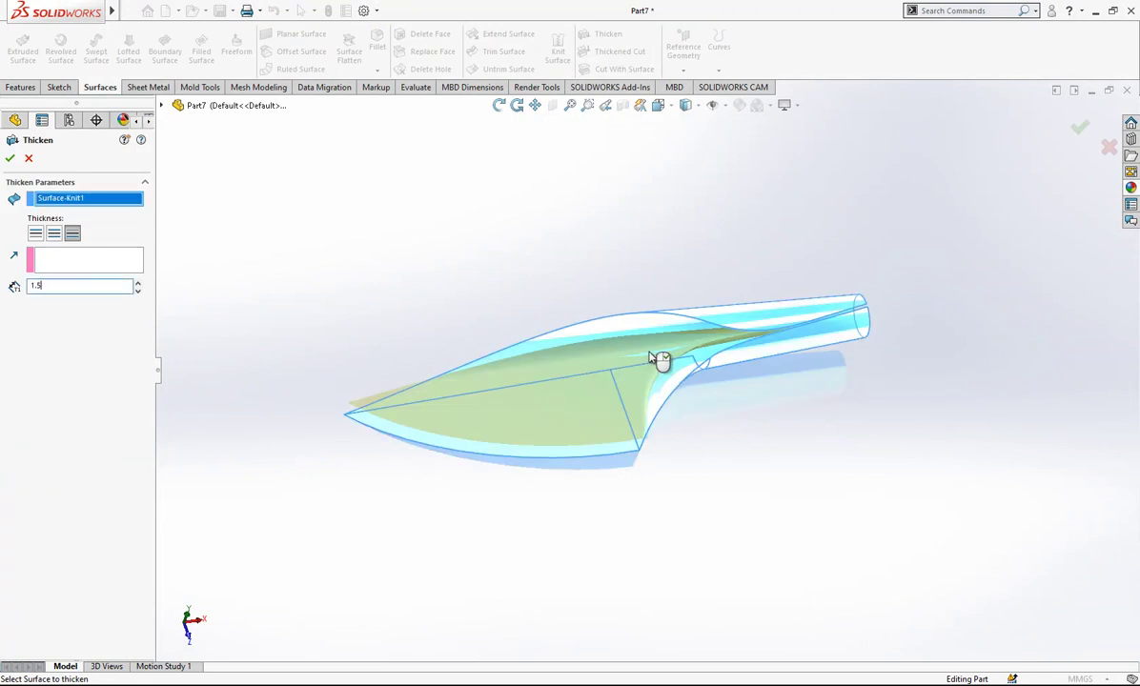
type("1.5")
key("Return")
Fillet the two short corner edges where the handle's slit meets its open end with a 10 mm radius.
middle_click_drag(763, 292, 683, 408)
scroll(873, 388, "down", 7)
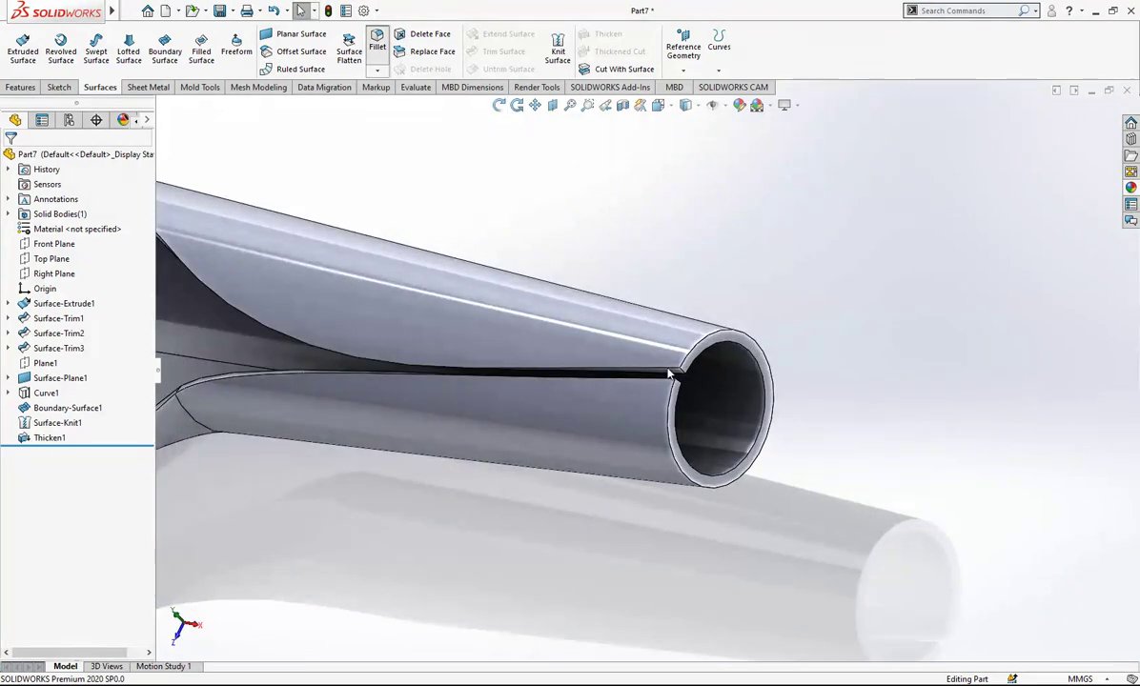
scroll(652, 362, "down", 1)
left_click(690, 379)
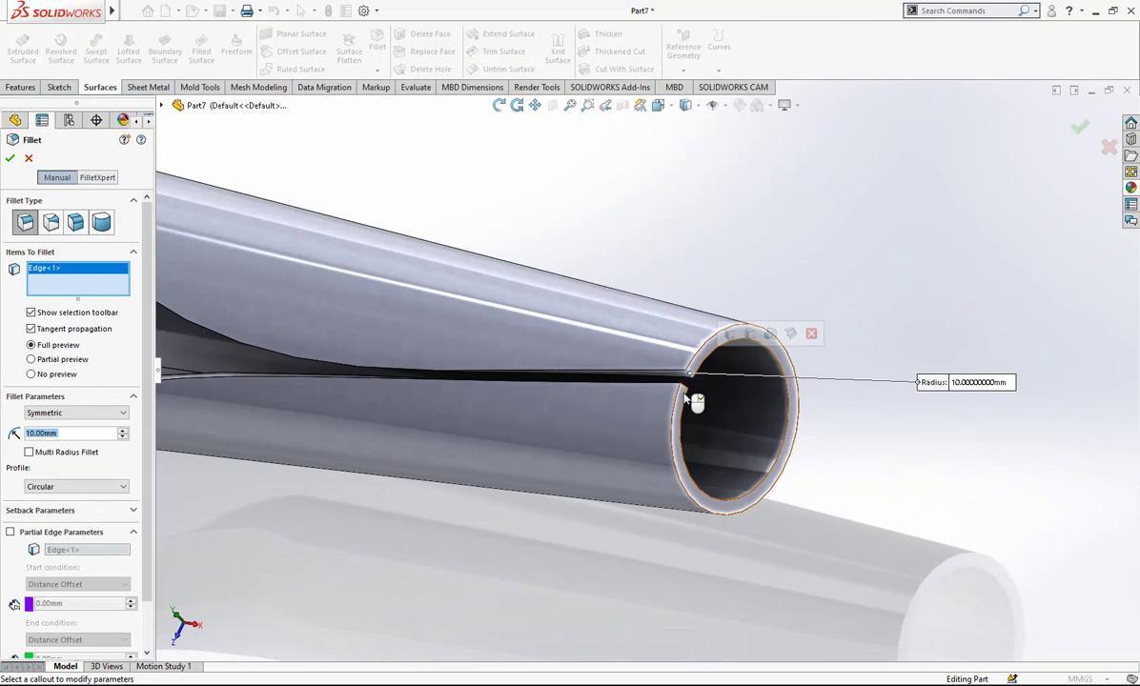
left_click(684, 387)
left_click(685, 388)
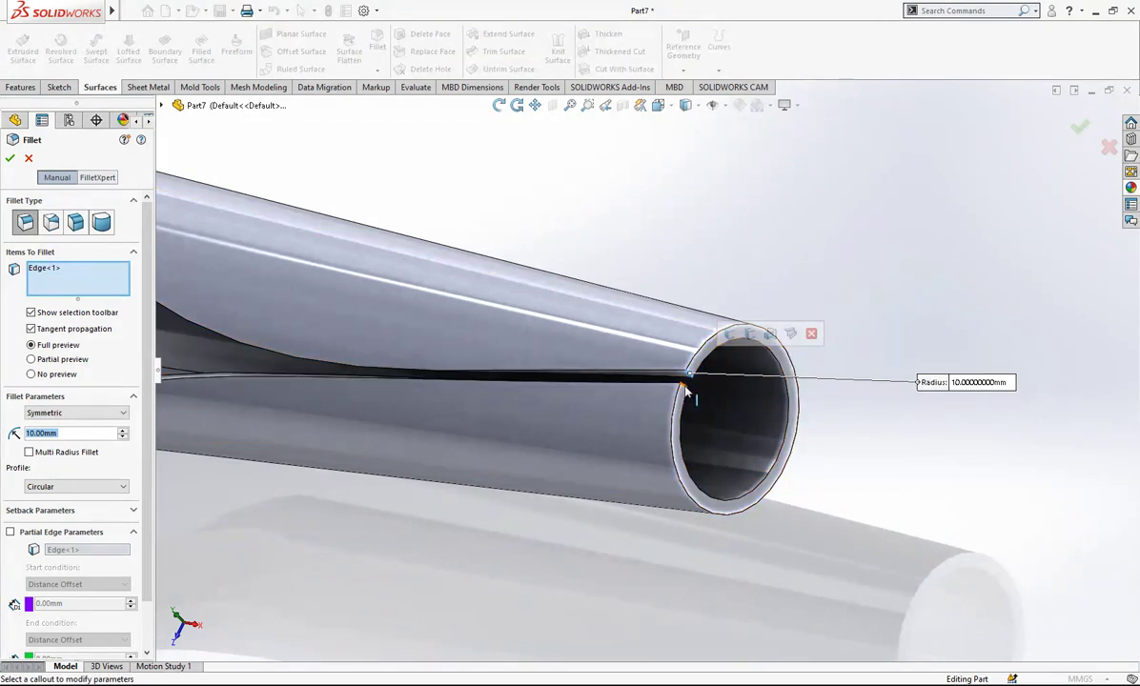
left_click(684, 385)
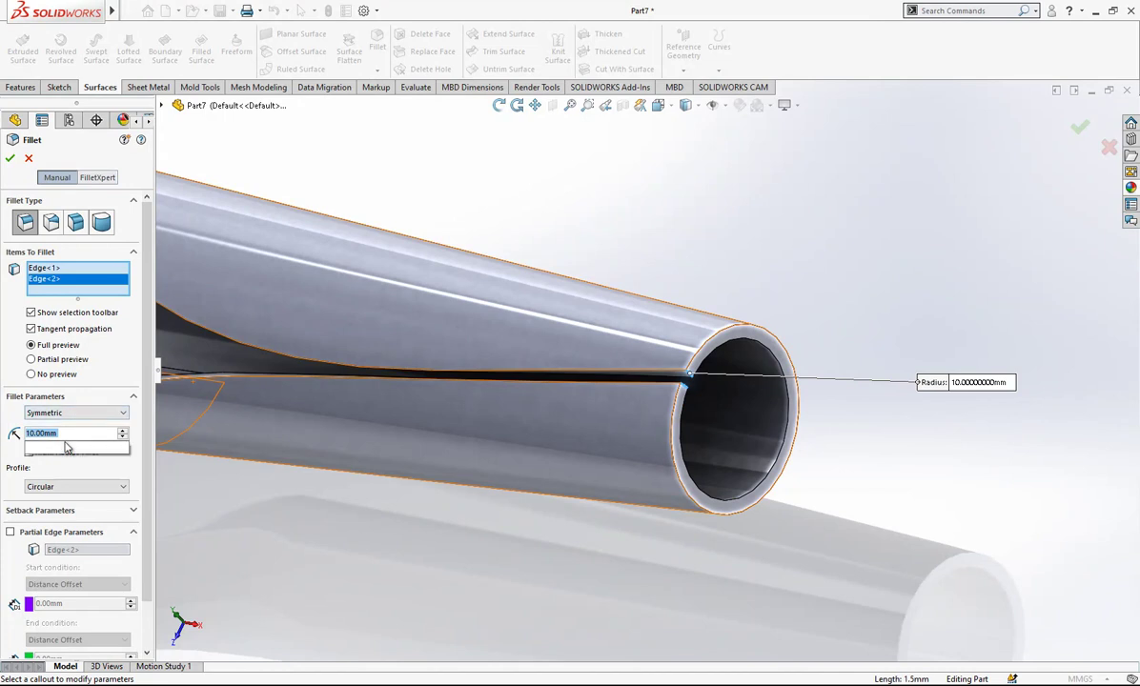
left_click(65, 446)
key("Return")
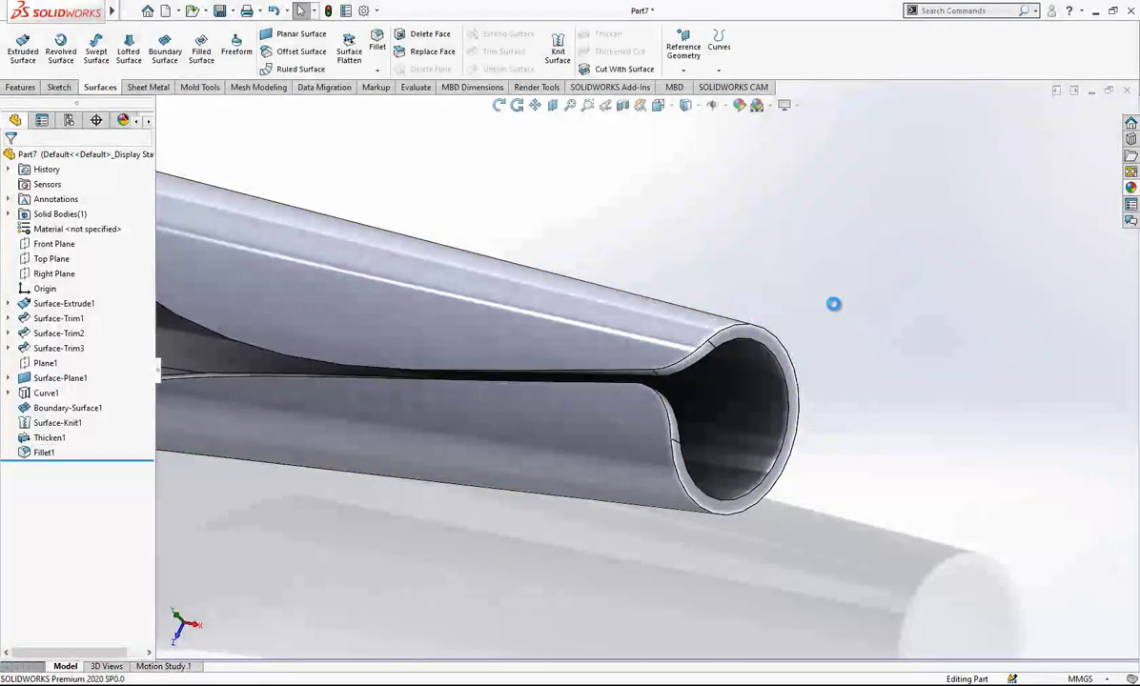
Try an asymmetric Offset Face chamfer of 0.75 mm by 8 mm on the blade's curved cutting edge, reversing its direction.
scroll(832, 305, "up", 8)
middle_click_drag(535, 363, 628, 277)
scroll(395, 386, "down", 3)
middle_click_drag(396, 398, 512, 393)
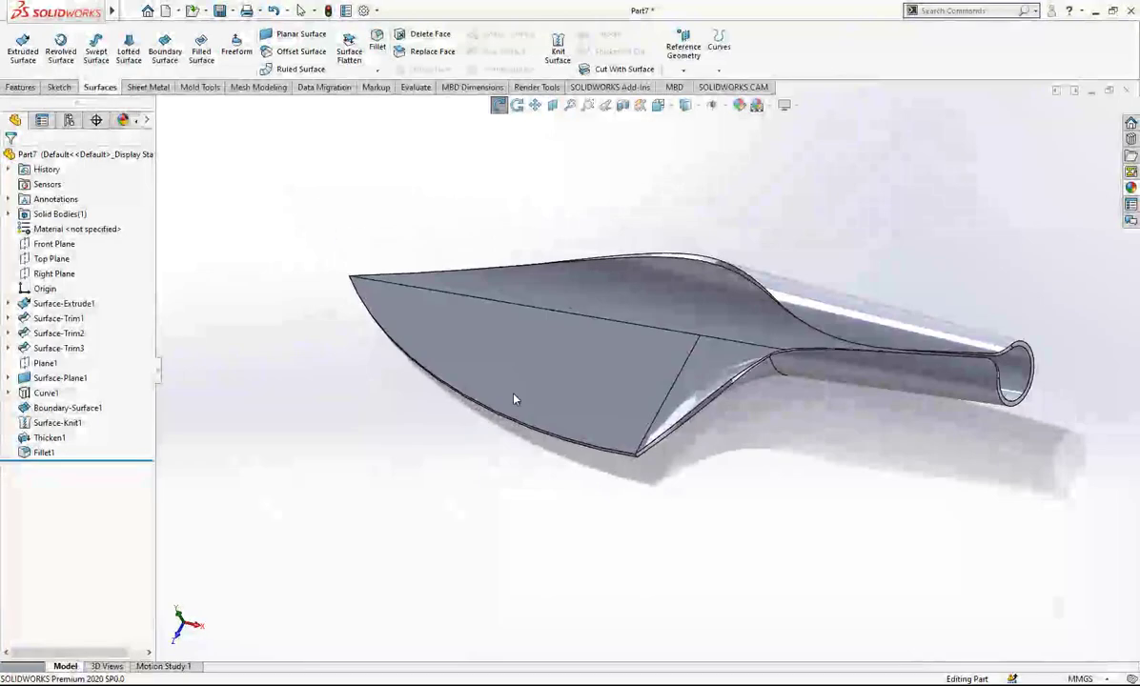
scroll(513, 393, "down", 1)
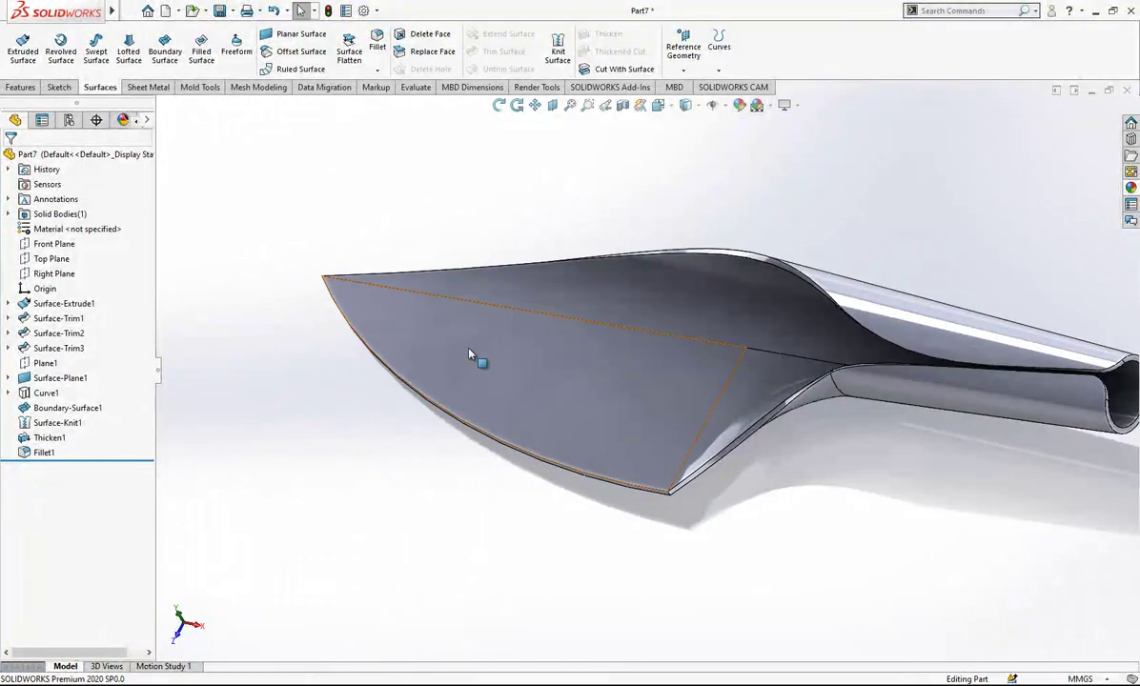
left_click(400, 102)
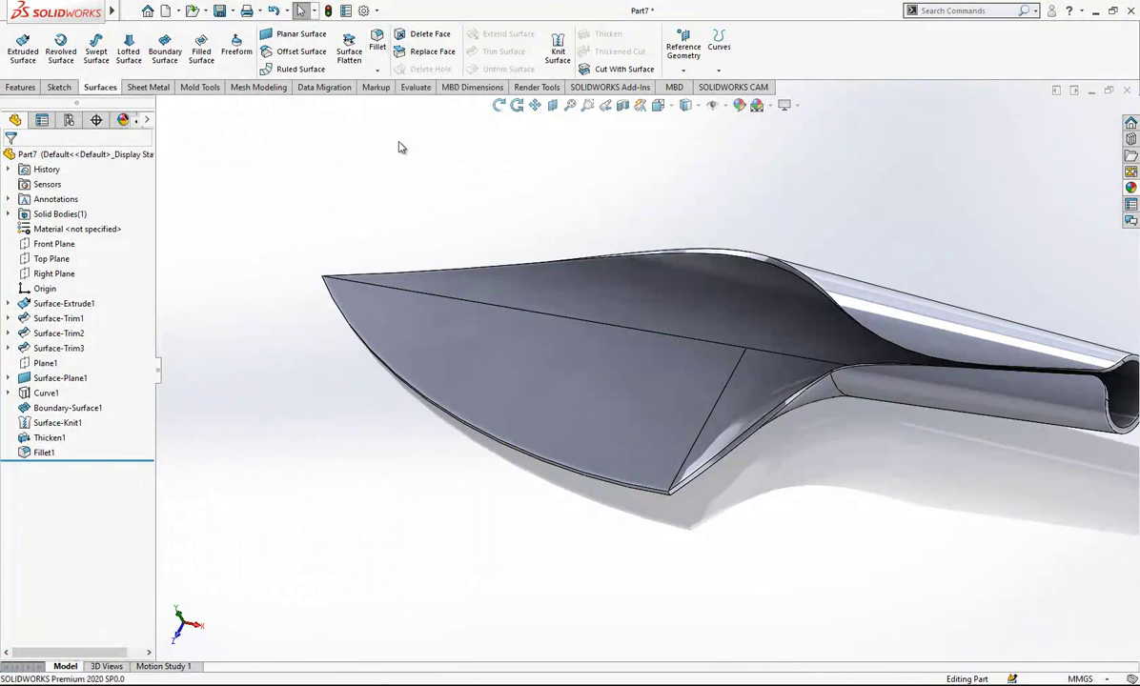
left_click(50, 236)
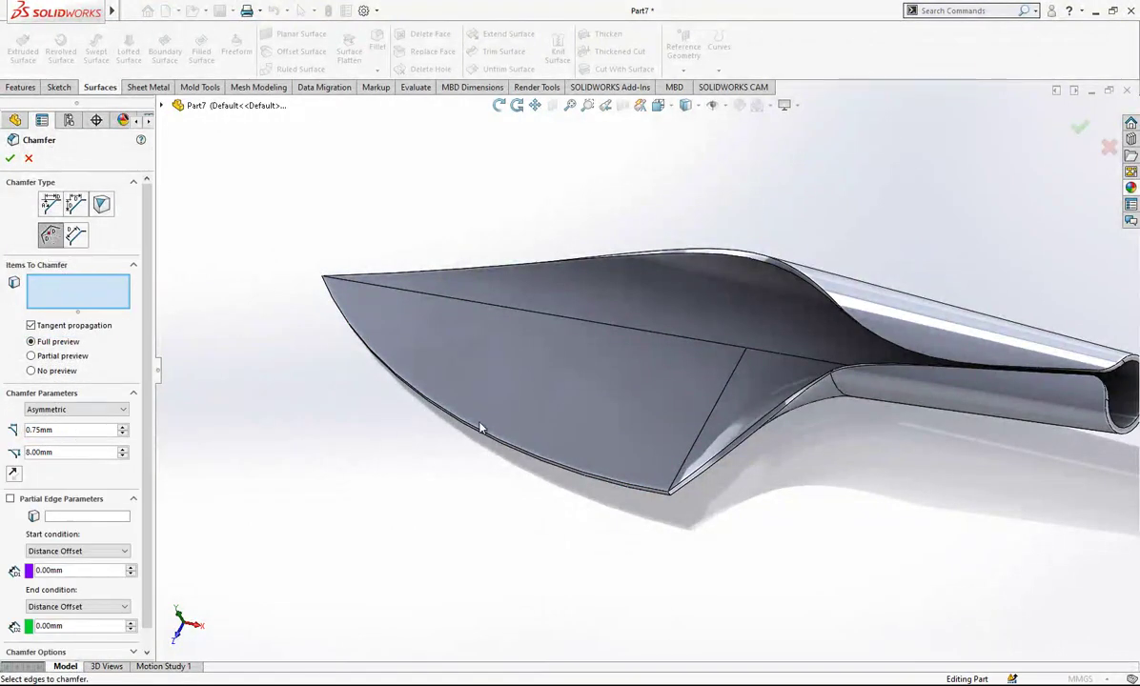
left_click(501, 443)
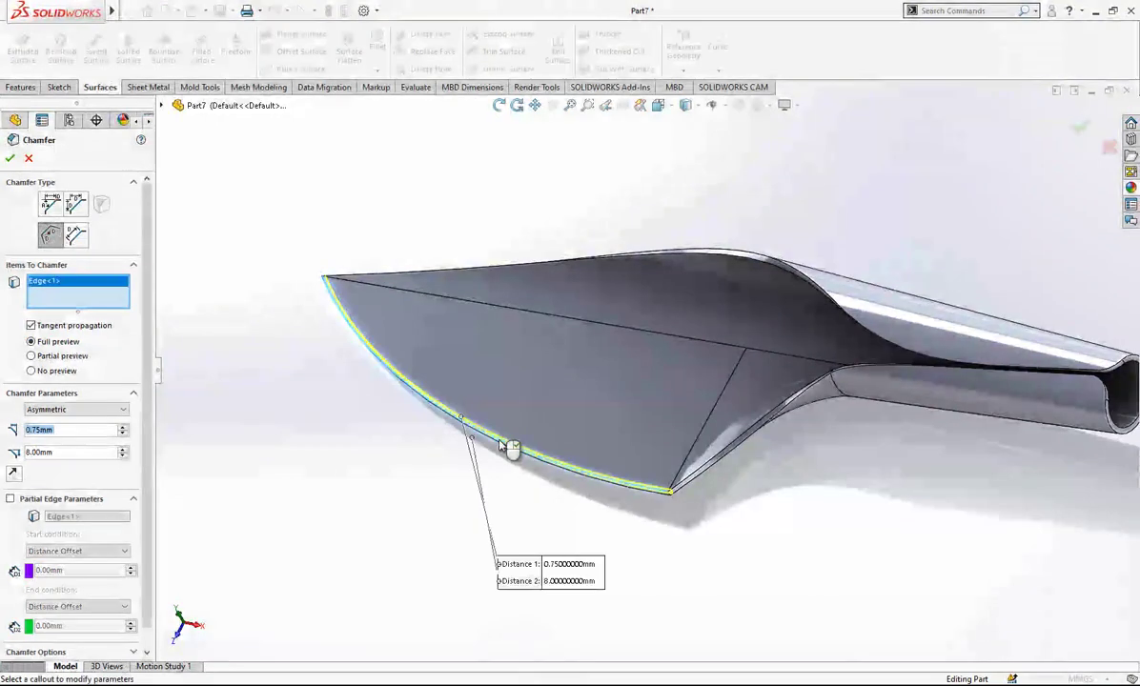
left_click(13, 472)
middle_click_drag(615, 469, 623, 415)
key("Return")
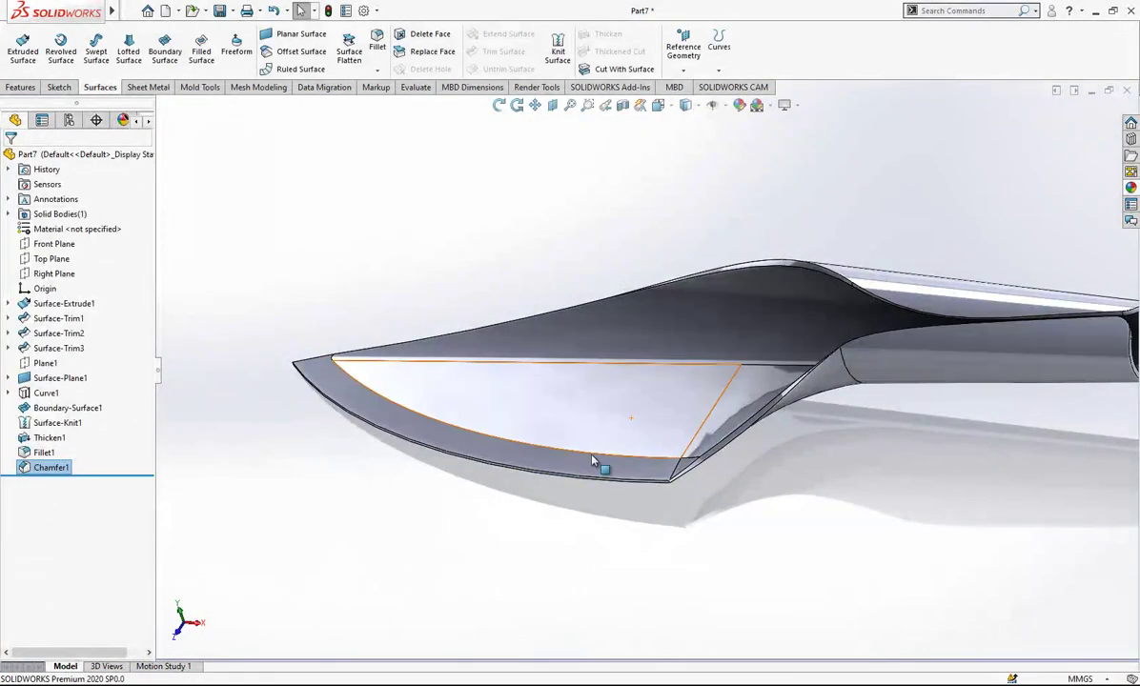
Delete the chamfer just added to the cutting edge.
scroll(598, 466, "down", 1)
left_click(51, 467)
key("Delete")
key("Return")
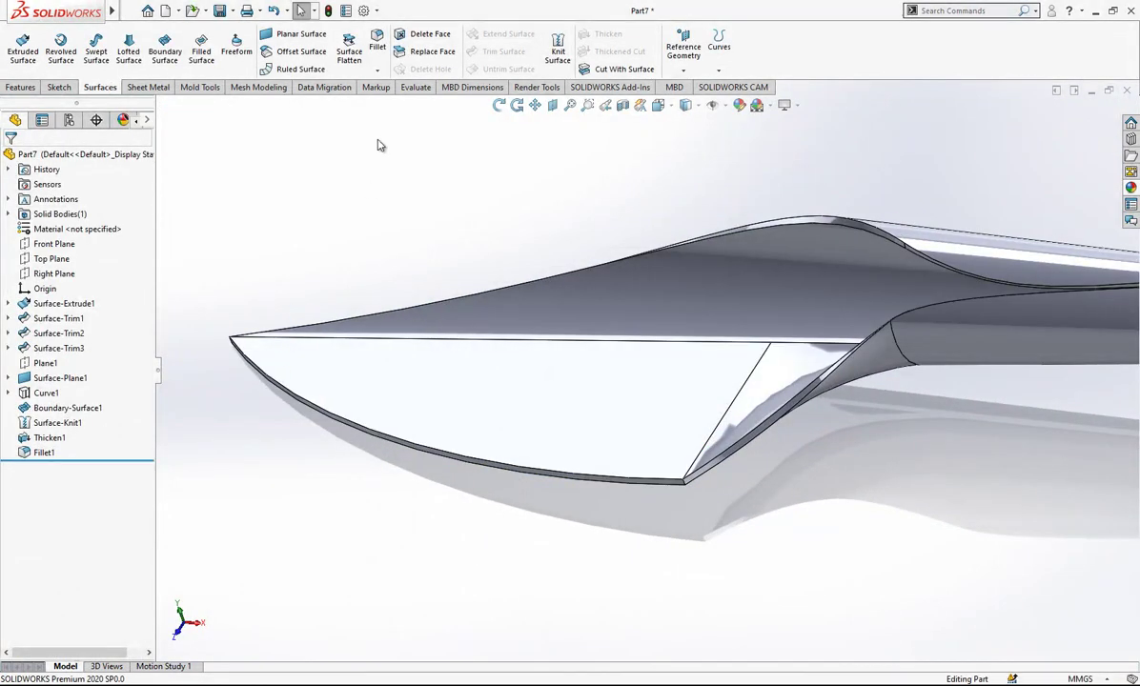
Chamfer the blade's curved cutting edge on one side with an asymmetric Offset Face chamfer of 0.75 mm by 8 mm.
left_click(378, 69)
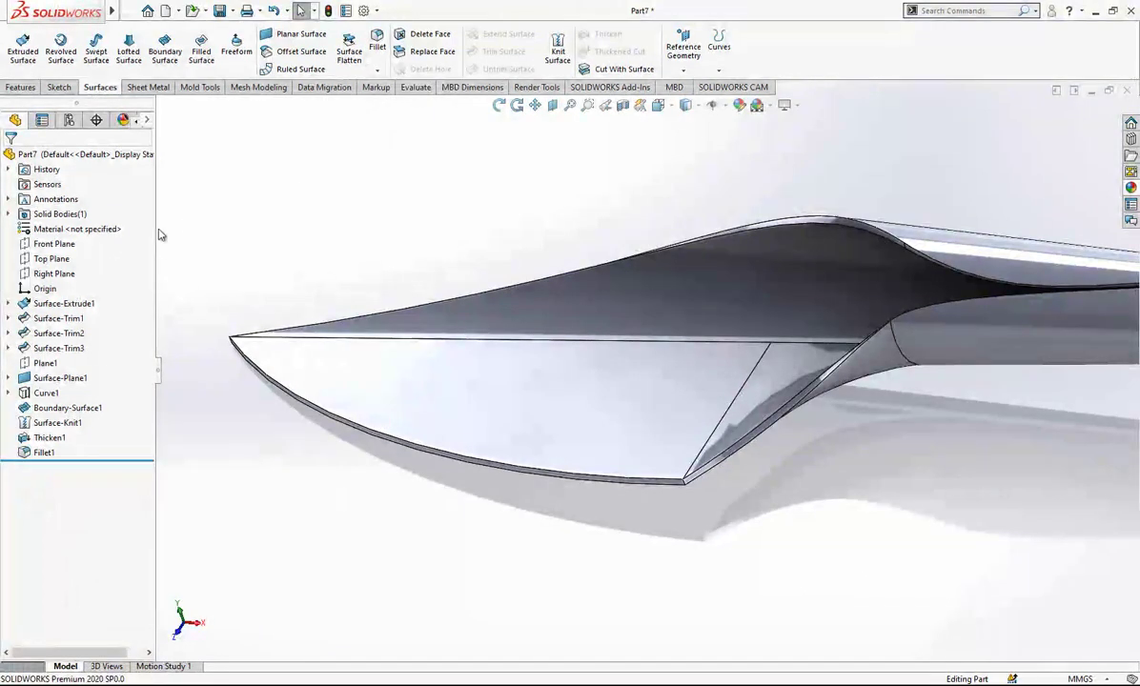
left_click(380, 437)
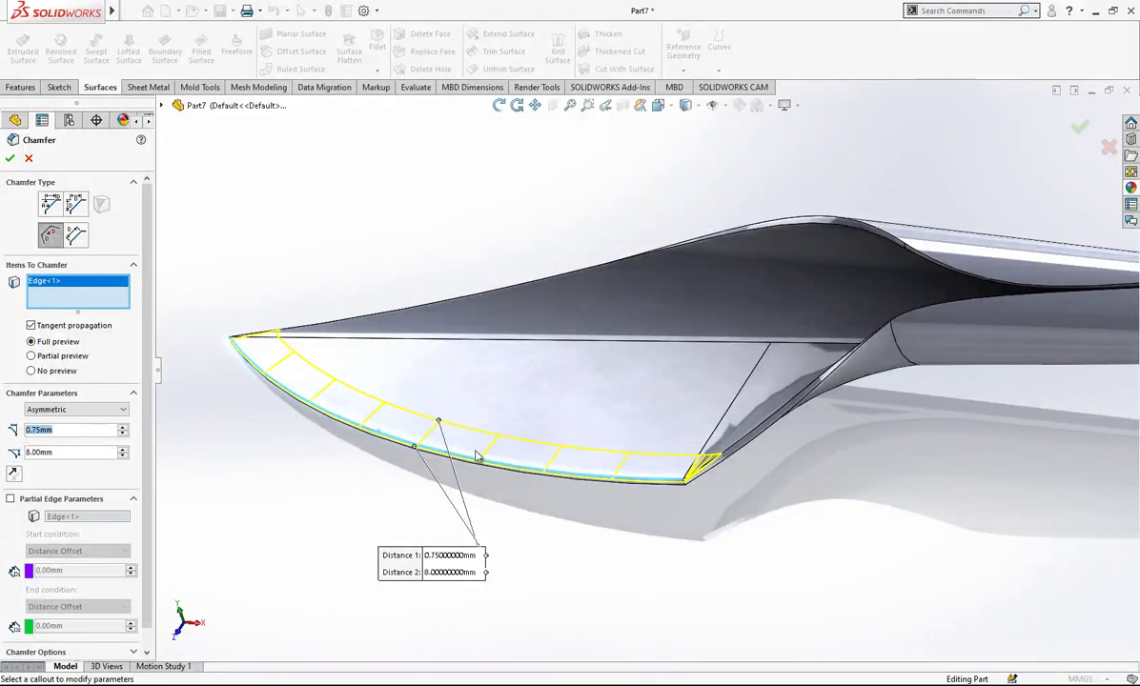
middle_click_drag(387, 472, 549, 477)
scroll(712, 463, "up", 6)
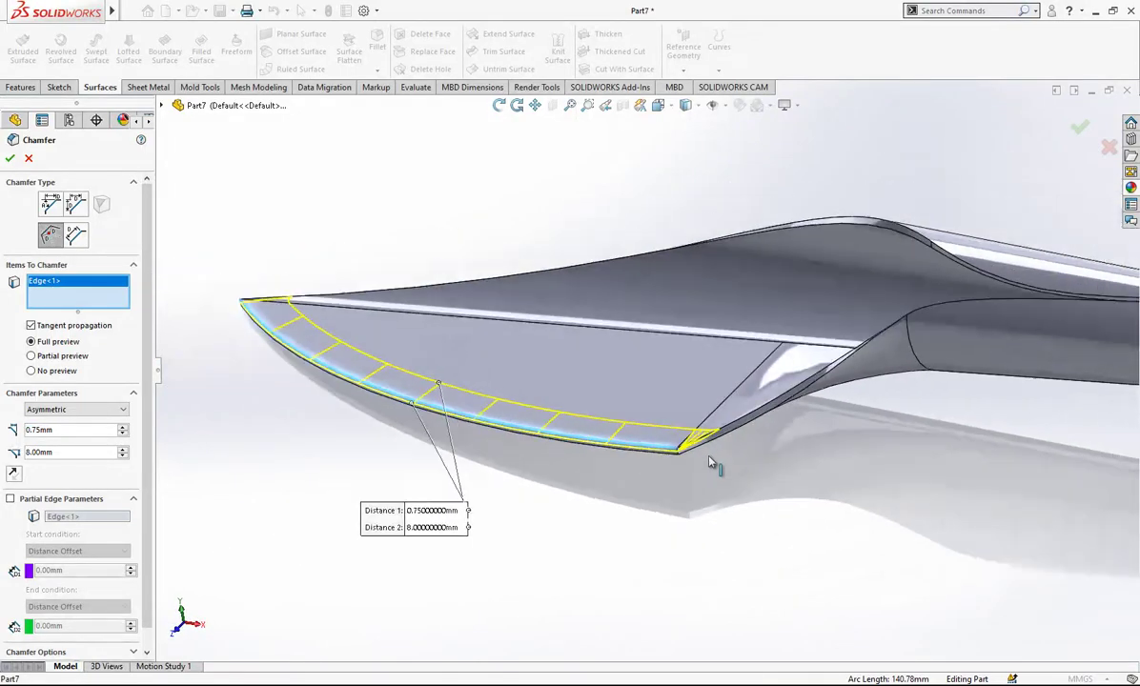
scroll(939, 362, "down", 4)
scroll(759, 359, "down", 3)
middle_click_drag(809, 366, 662, 354)
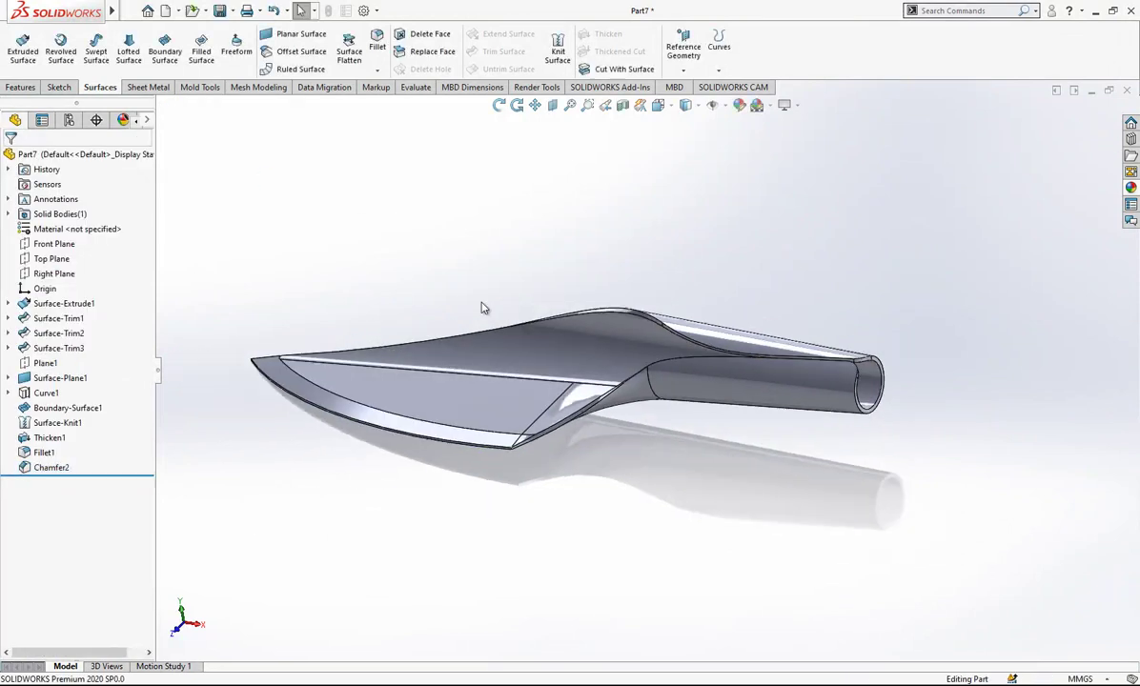
Add an Offset Face chamfer to the curved cutting edge on the blade's opposite side.
scroll(533, 448, "down", 5)
middle_click_drag(541, 462, 455, 197)
left_click(378, 70)
left_click(396, 102)
left_click(566, 405)
middle_click_drag(569, 419, 463, 335)
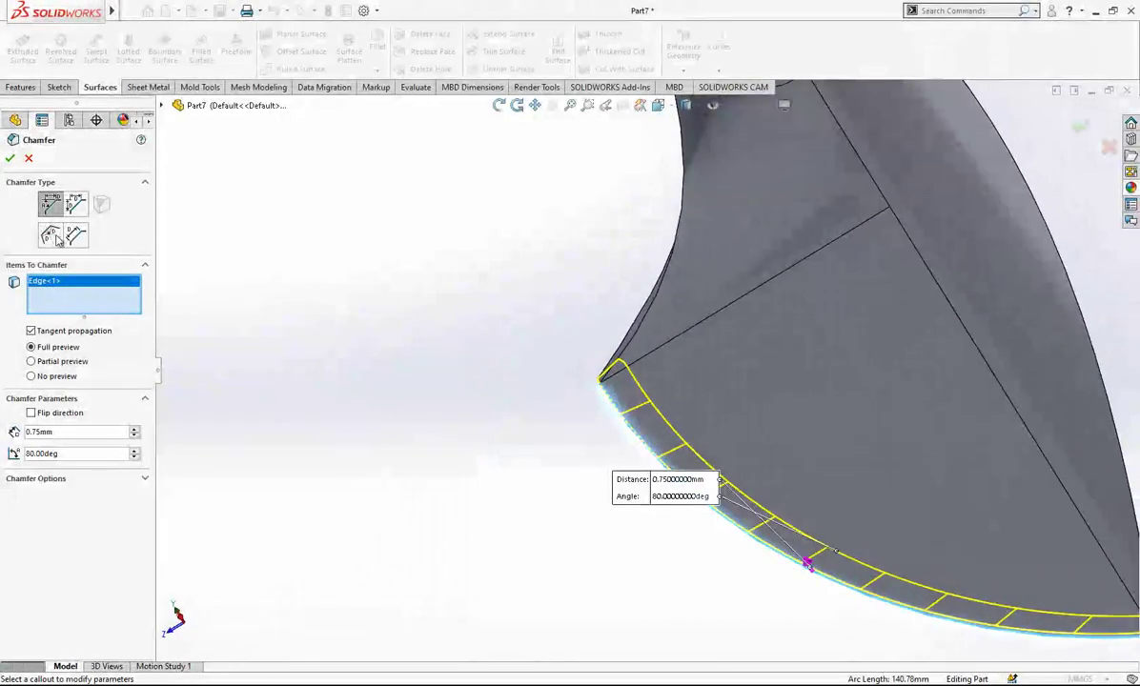
left_click(48, 240)
scroll(610, 428, "up", 4)
middle_click_drag(610, 429, 742, 504)
scroll(741, 504, "down", 3)
key("Return")
Start a symmetric fillet on the outer edge of the blade's spine and set its radius to 0.5 mm.
middle_click(671, 367)
middle_click_drag(671, 367, 432, 385)
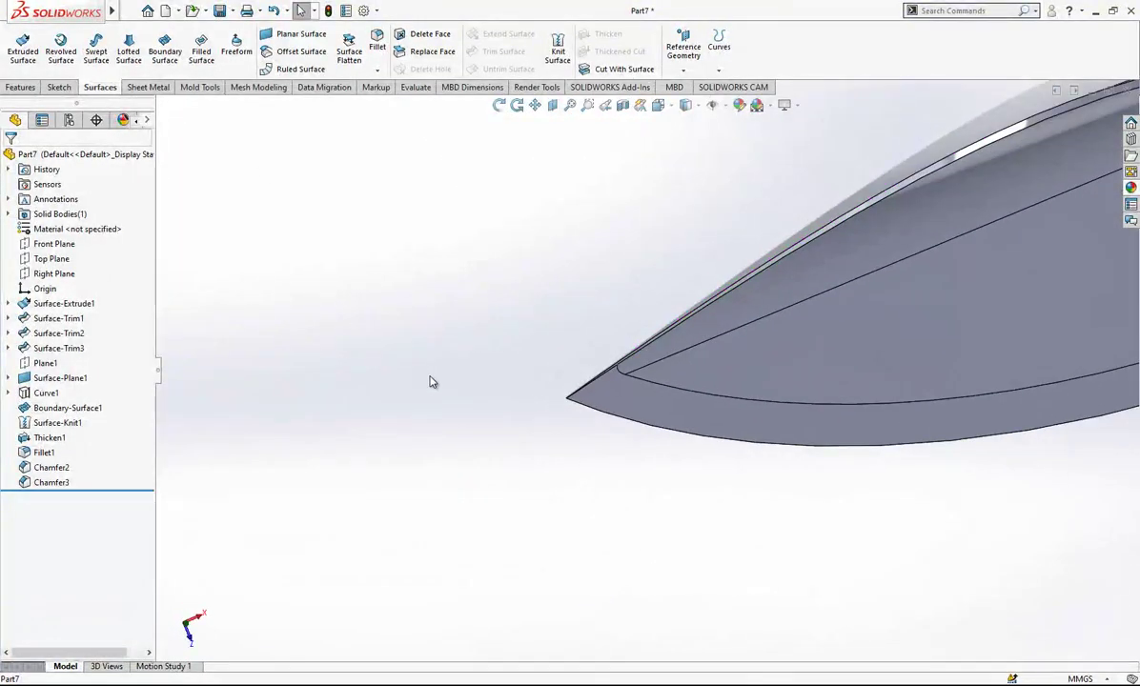
scroll(859, 349, "up", 7)
middle_click_drag(884, 248, 903, 310)
scroll(904, 311, "down", 6)
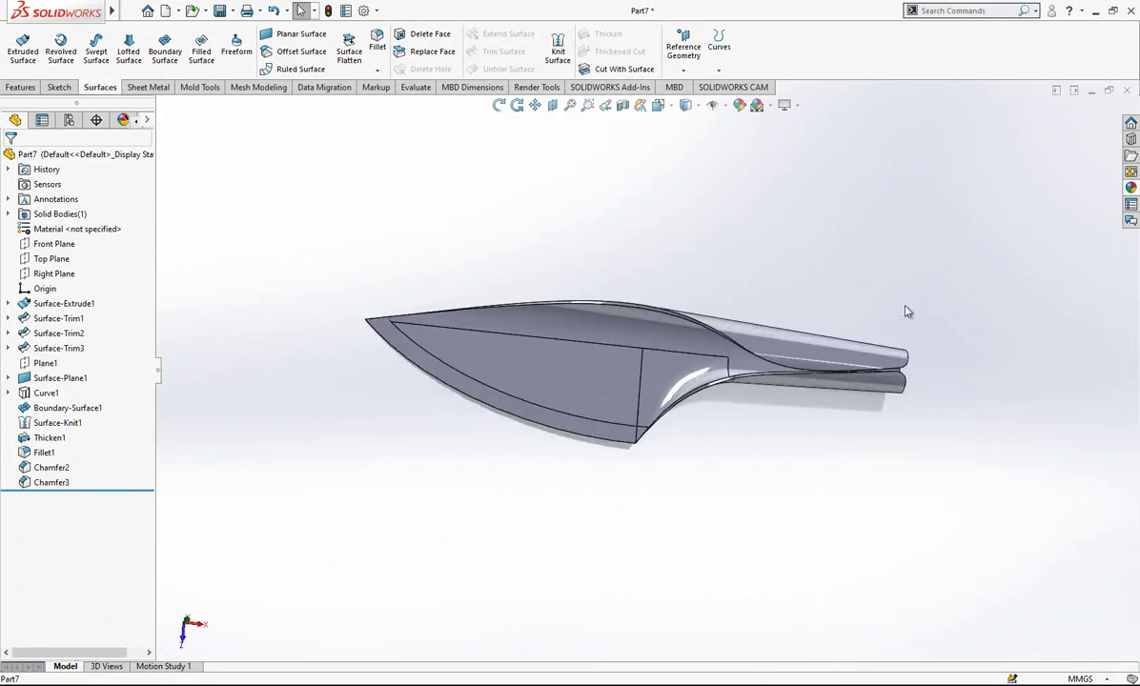
scroll(789, 369, "down", 1)
middle_click_drag(789, 369, 808, 328)
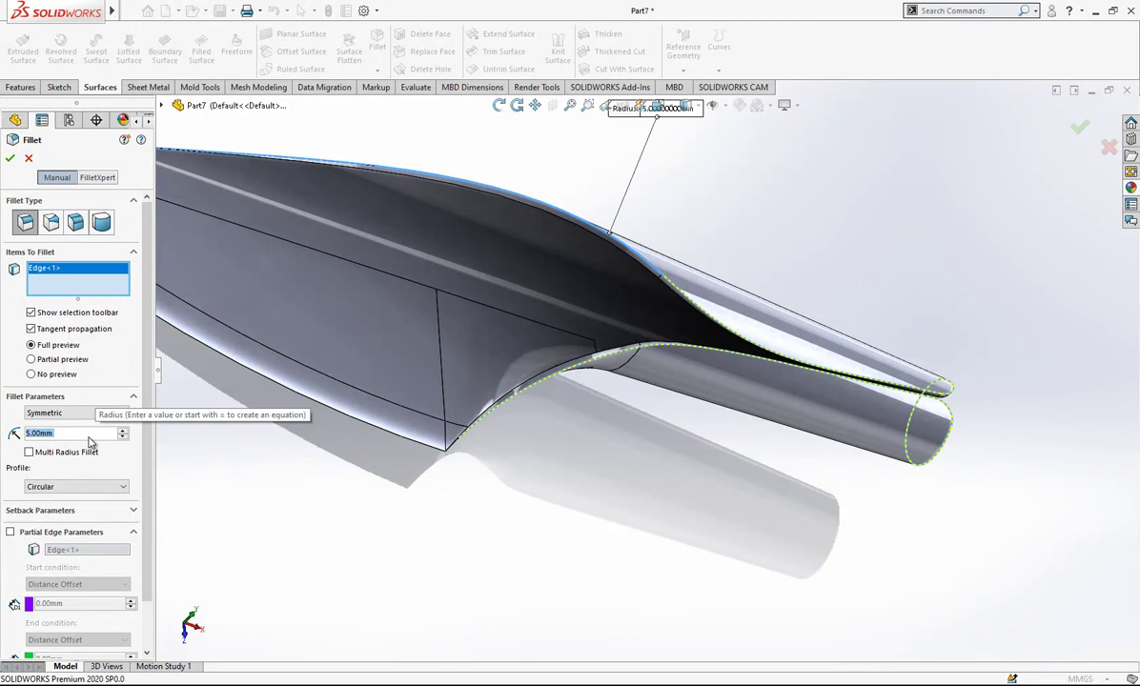
type("0.5")
key("Return")
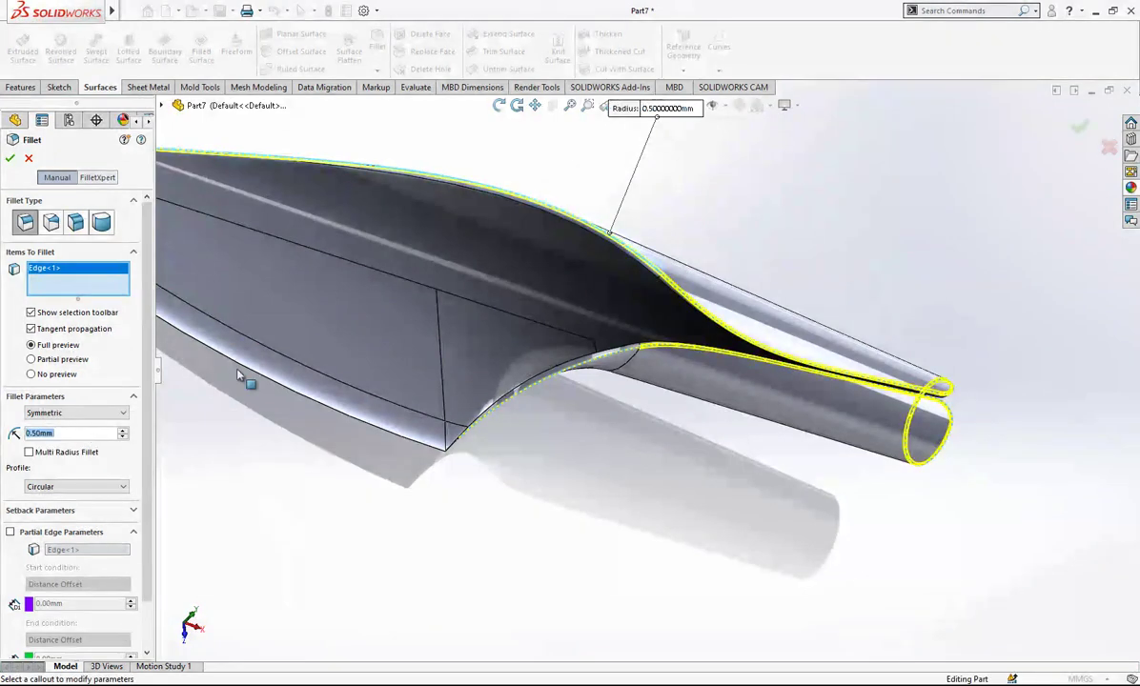
Add both curved edges of the heel transition and the inner spine edge to the fillet selection.
scroll(634, 347, "down", 5)
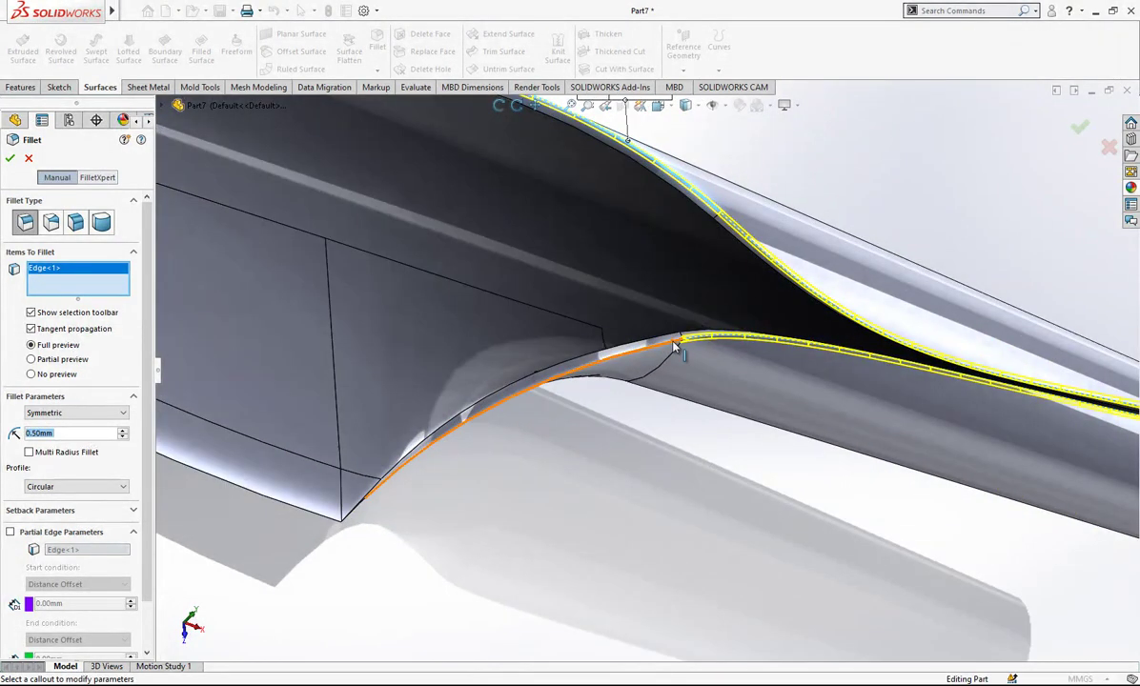
left_click(675, 340)
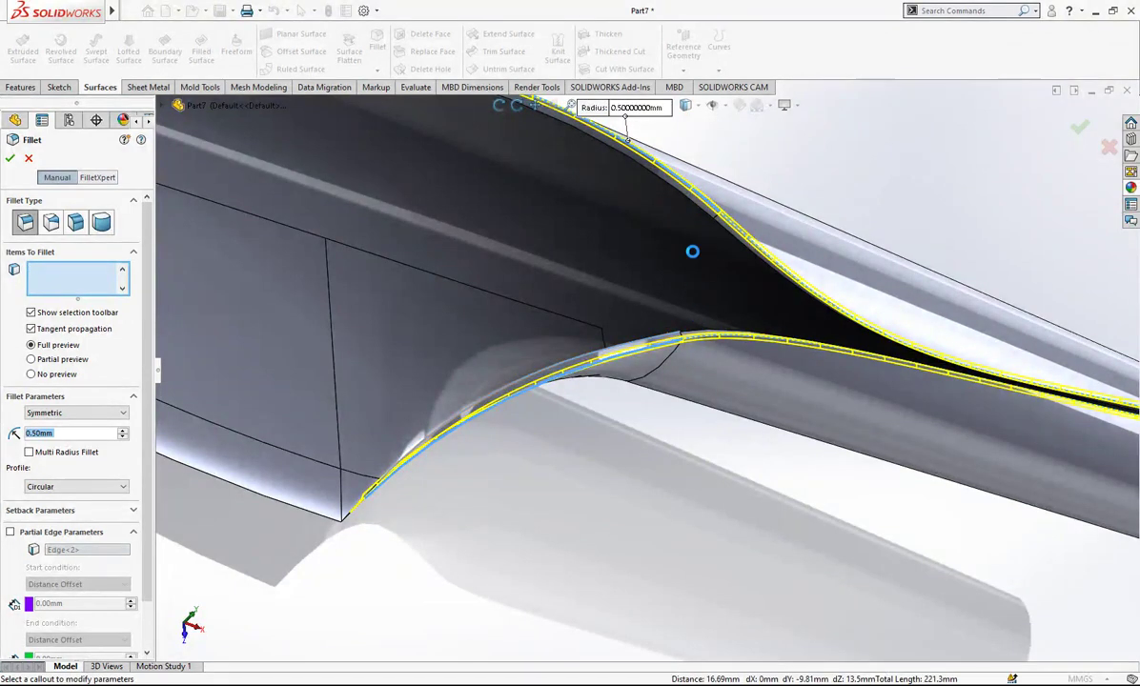
left_click(699, 207)
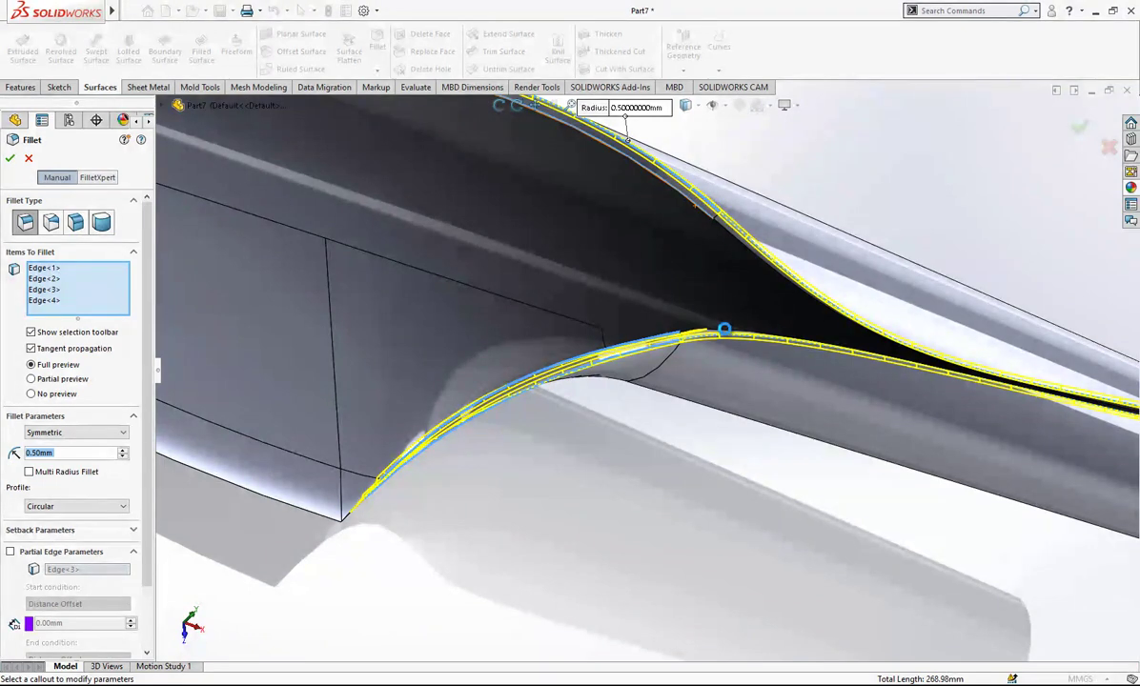
left_click(727, 334)
scroll(739, 341, "up", 3)
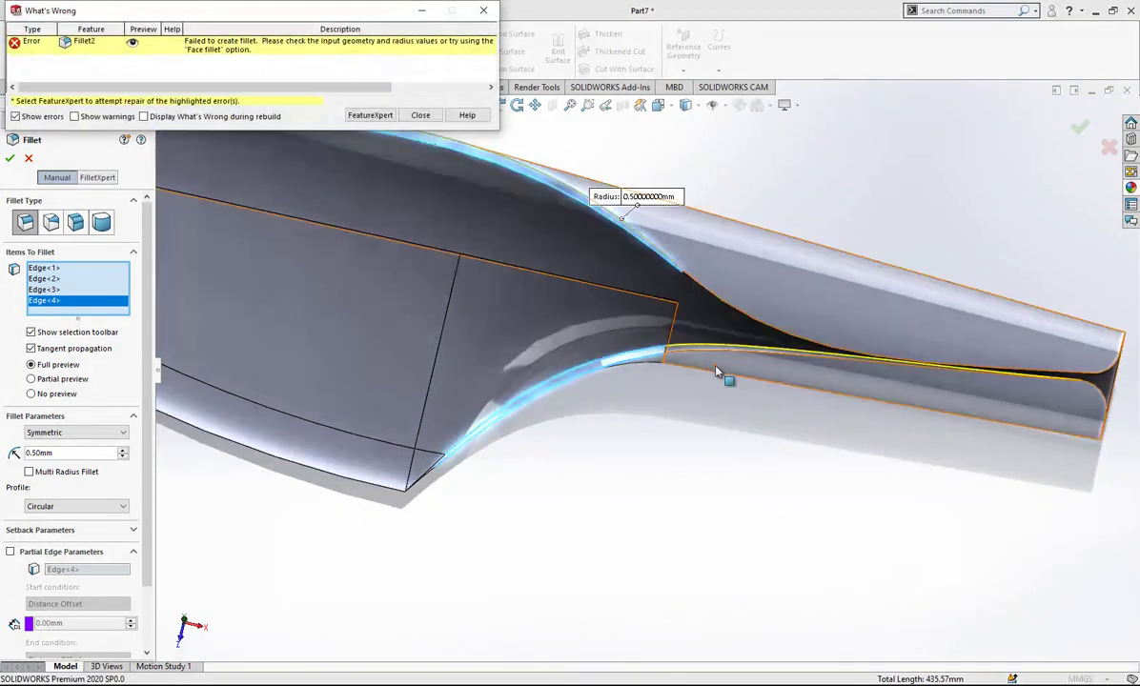
left_click(424, 114)
Try to extend the fillet selection with the edges along the handle's lower slit.
middle_click_drag(481, 163, 647, 390)
left_click(624, 371)
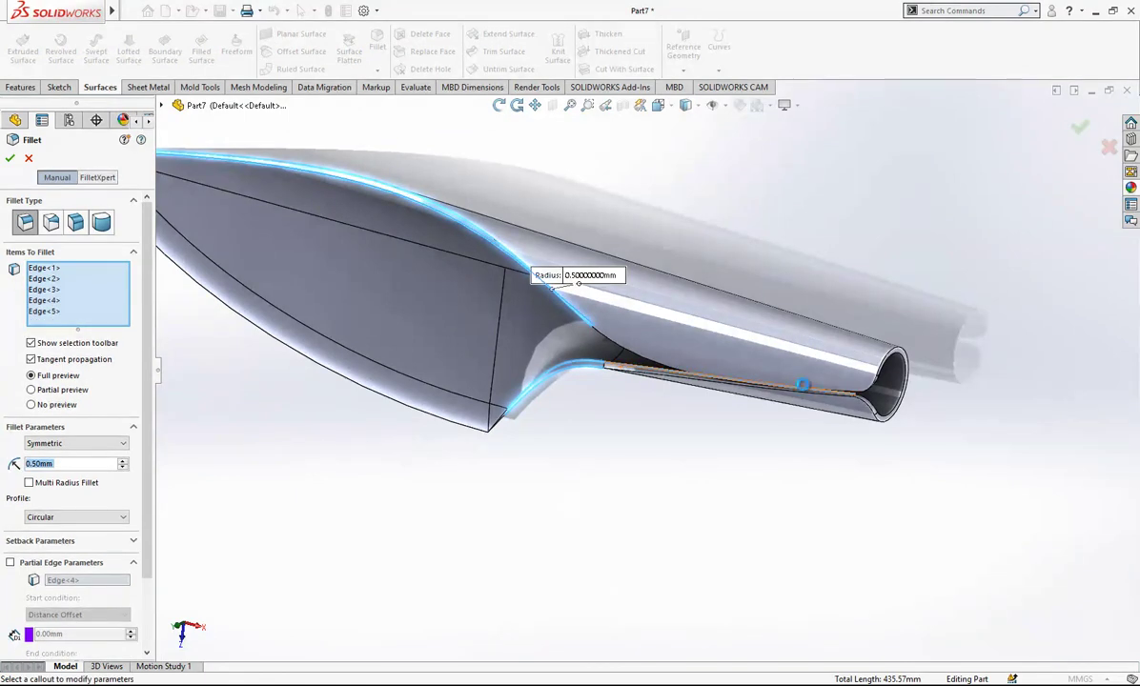
left_click(805, 399)
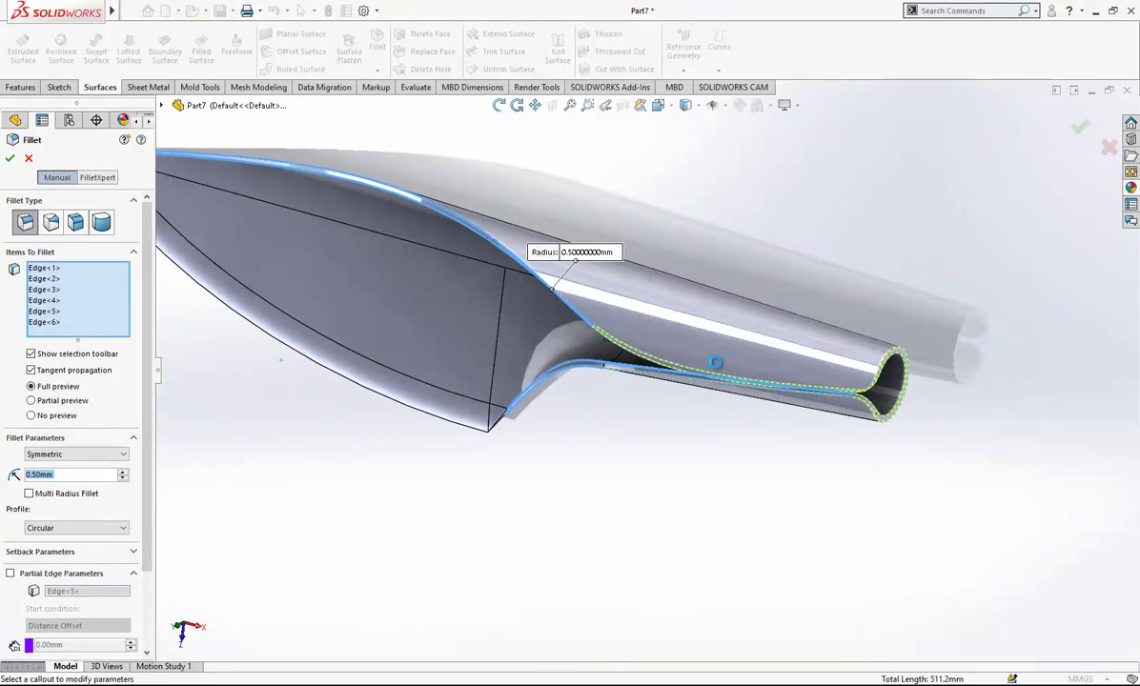
Try to add the short corner edges at the handle's open end to the 0.5 mm fillet, and abandon the fillet.
key("f")
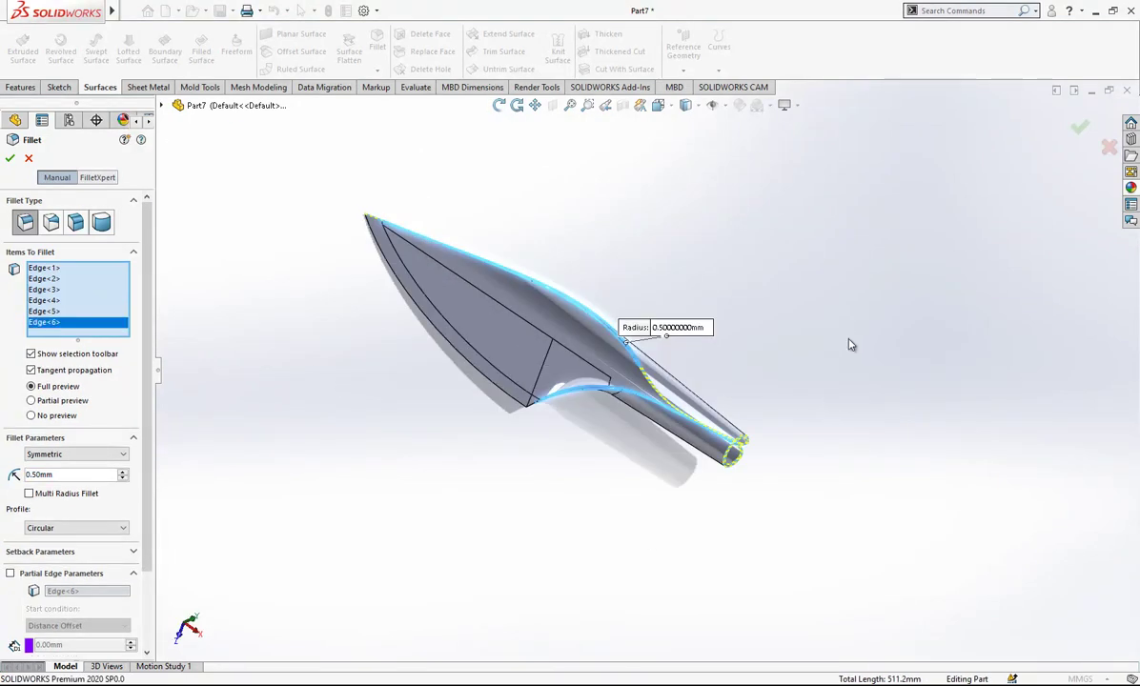
scroll(343, 215, "down", 5)
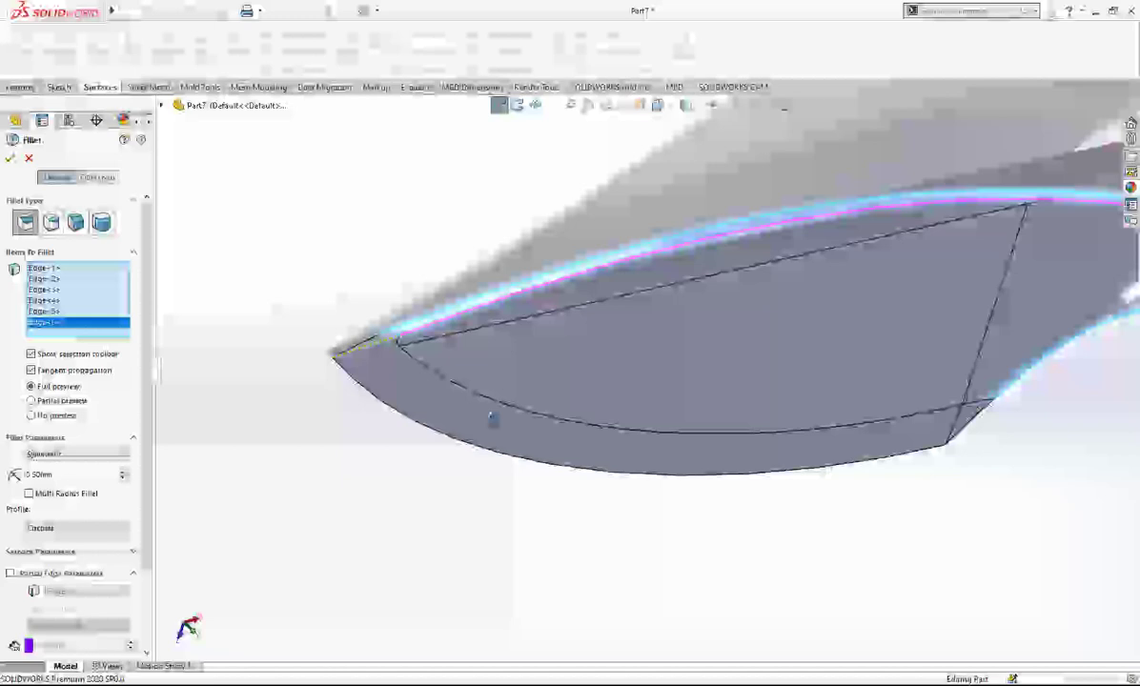
middle_click_drag(492, 417, 581, 282)
scroll(905, 252, "down", 8)
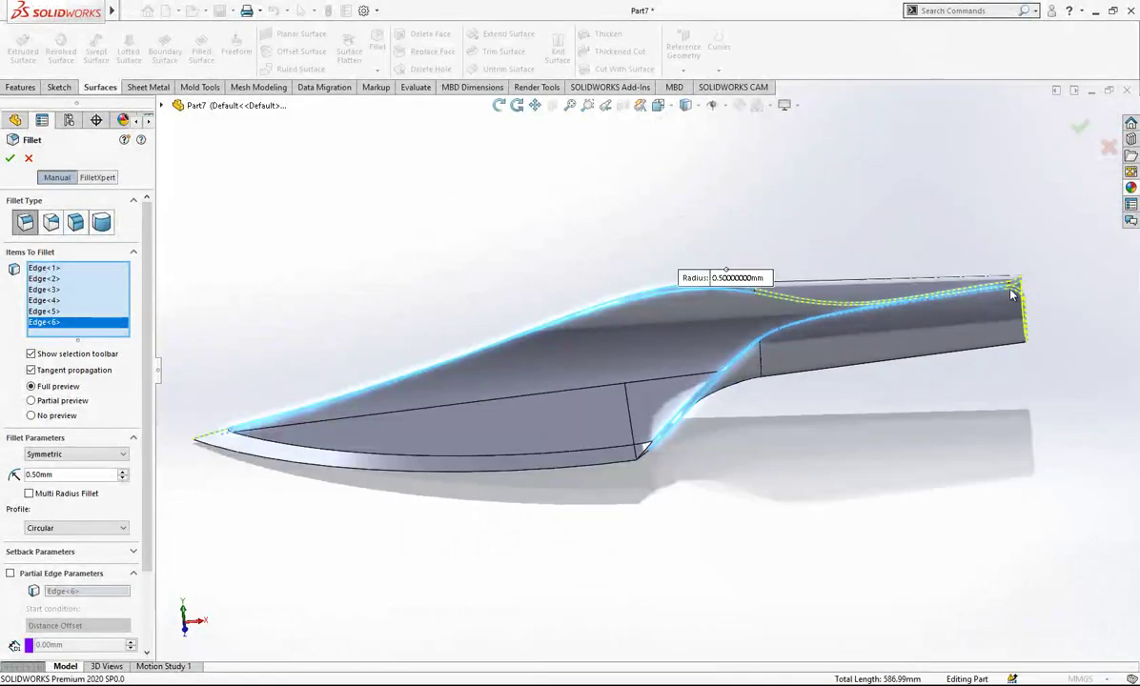
left_click(912, 245)
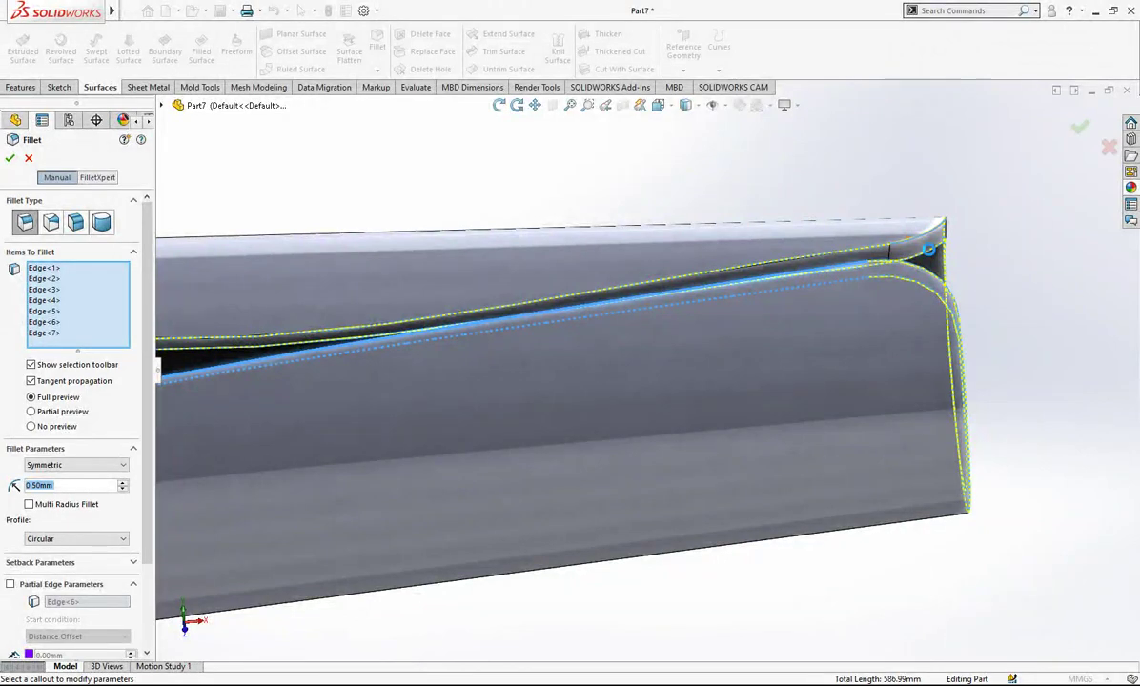
left_click(950, 277)
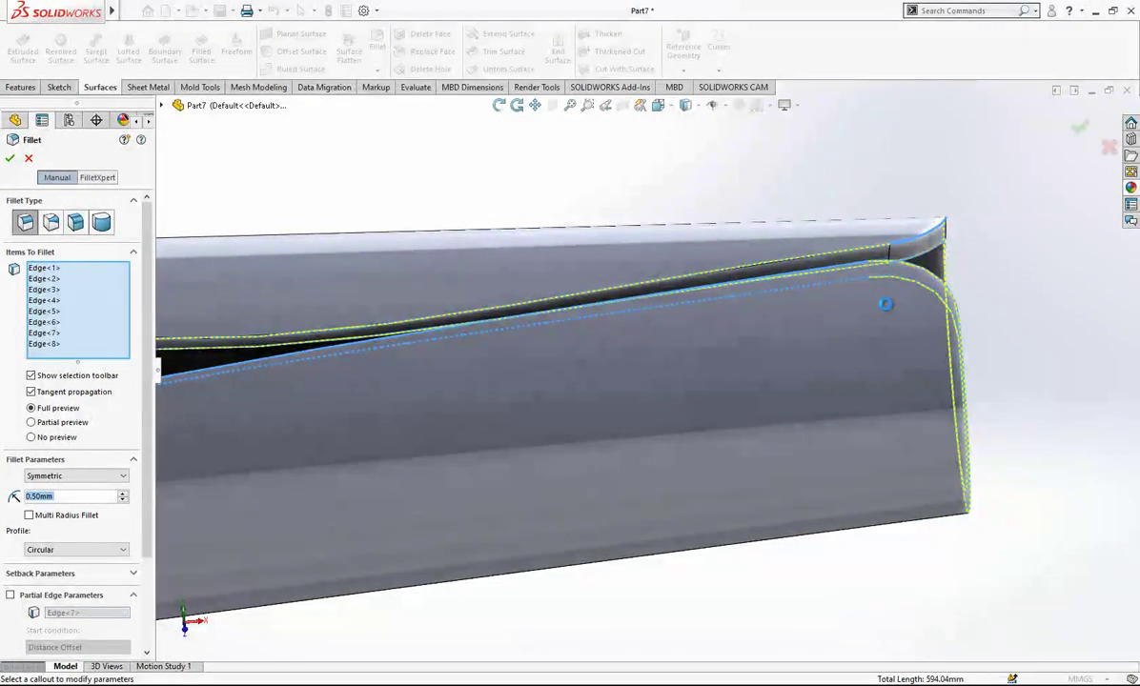
scroll(886, 307, "up", 1)
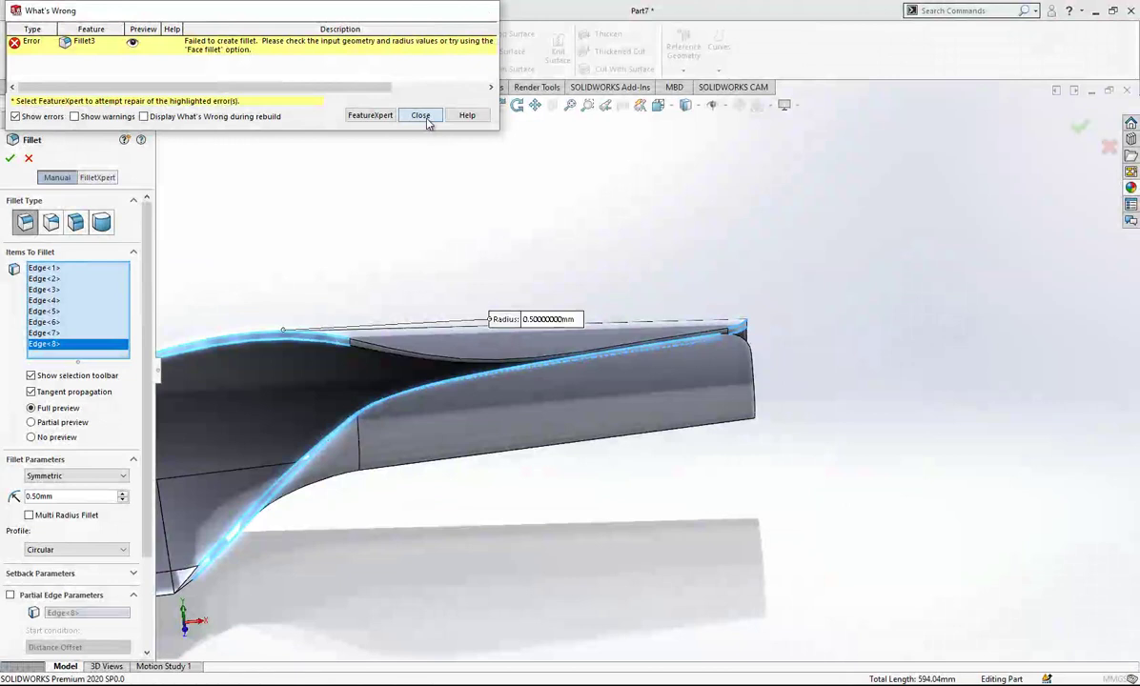
left_click(425, 115)
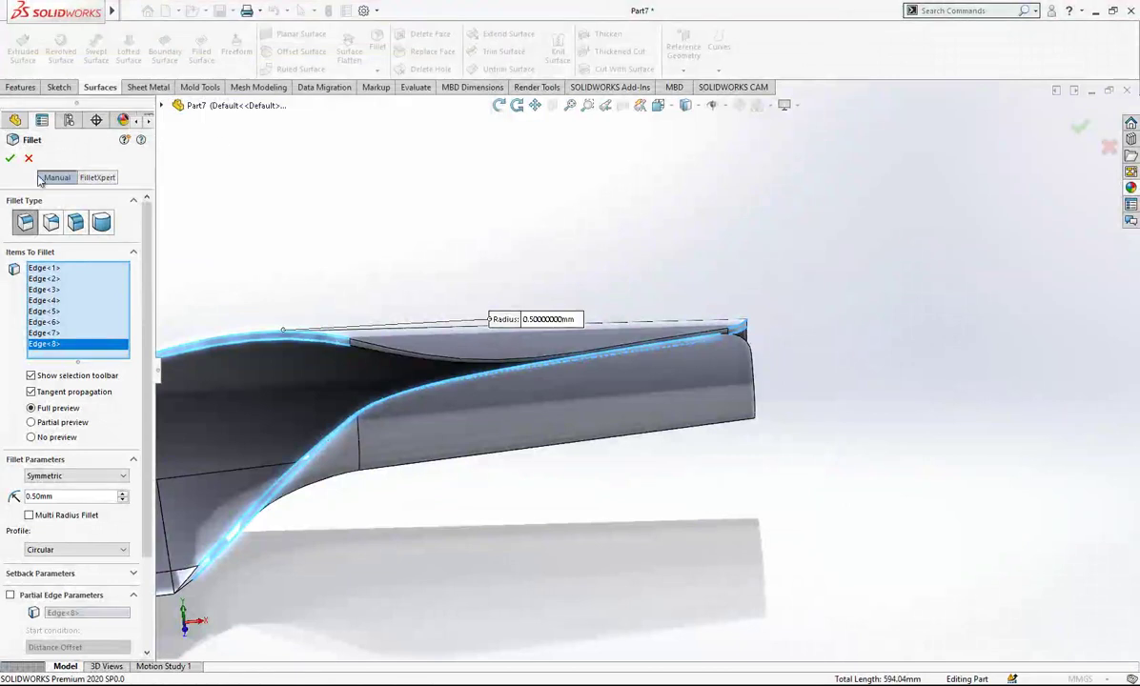
left_click(29, 158)
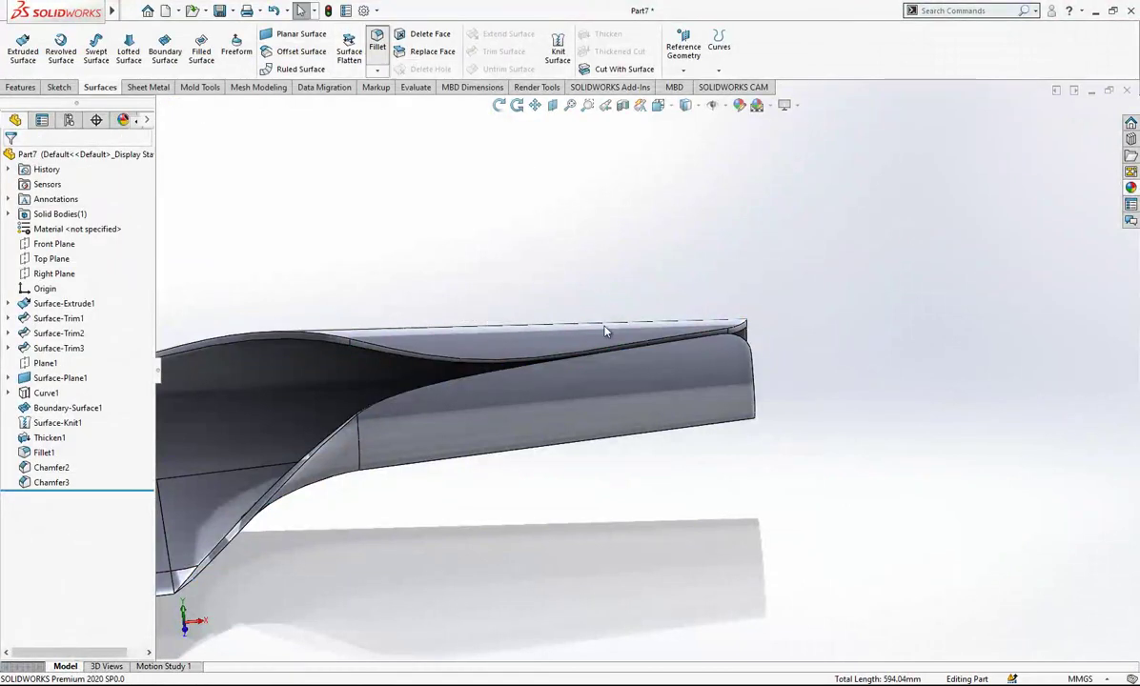
Fillet the tangent edge chain along the spine, handle slit and open handle end with a symmetric 0.5 mm radius.
key("Return")
left_click(620, 349)
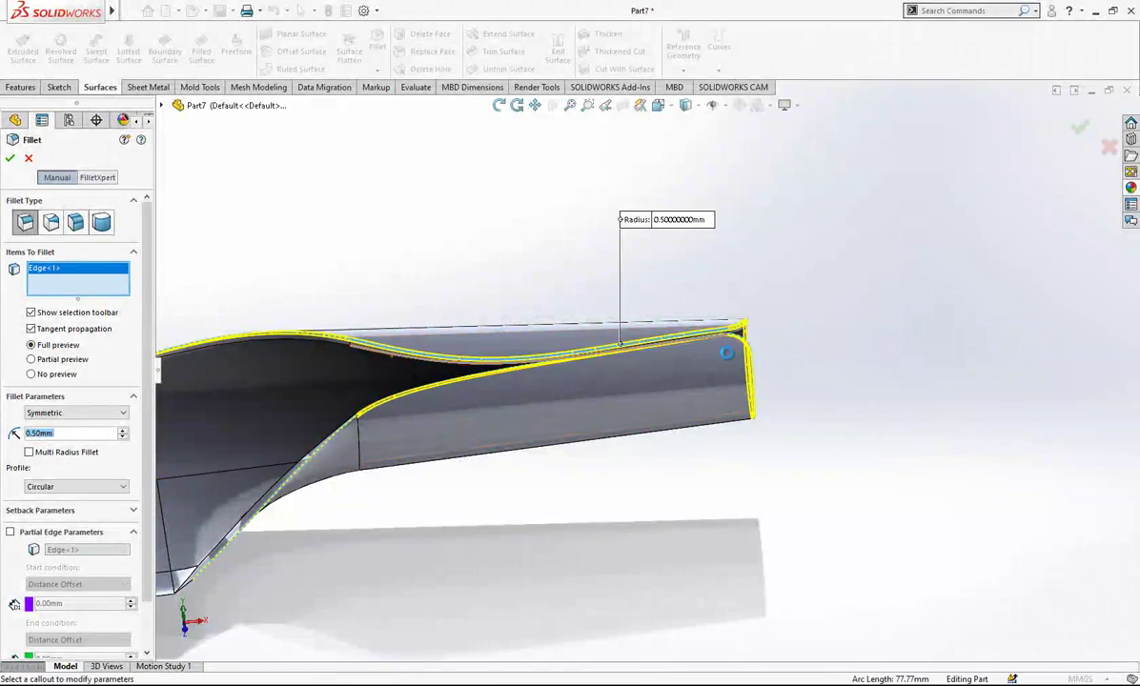
left_click(676, 331)
middle_click_drag(676, 331, 539, 326)
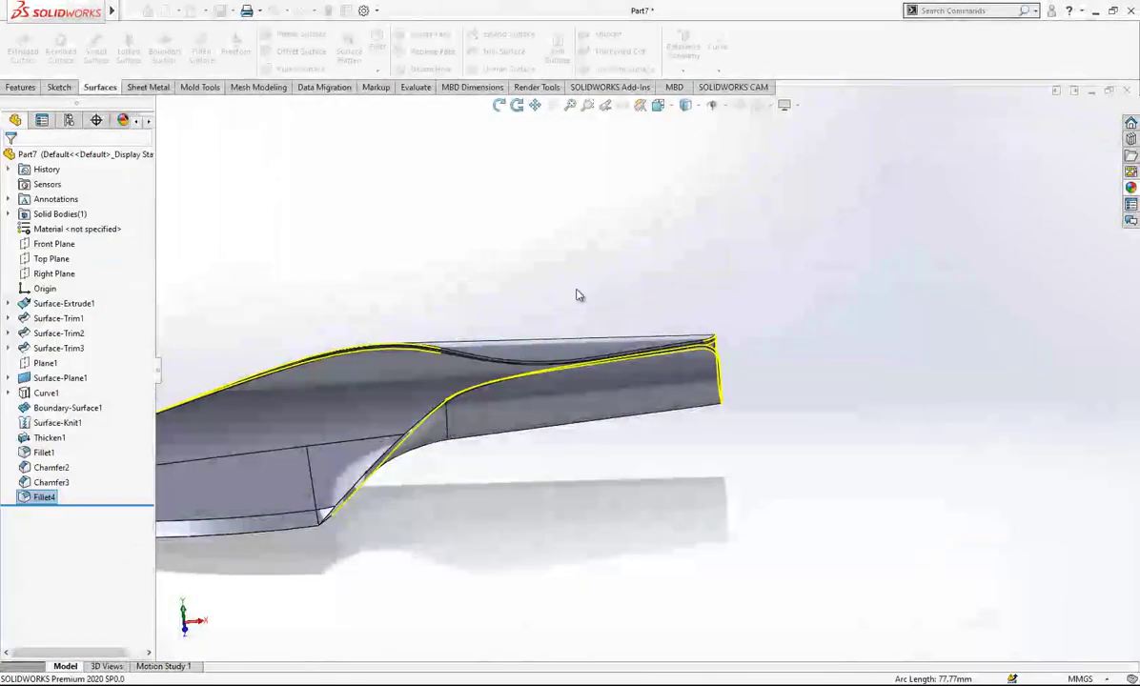
Fillet both curved edges of the heel transition between blade and handle with a symmetric 0.5 mm radius.
middle_click_drag(580, 292, 733, 441)
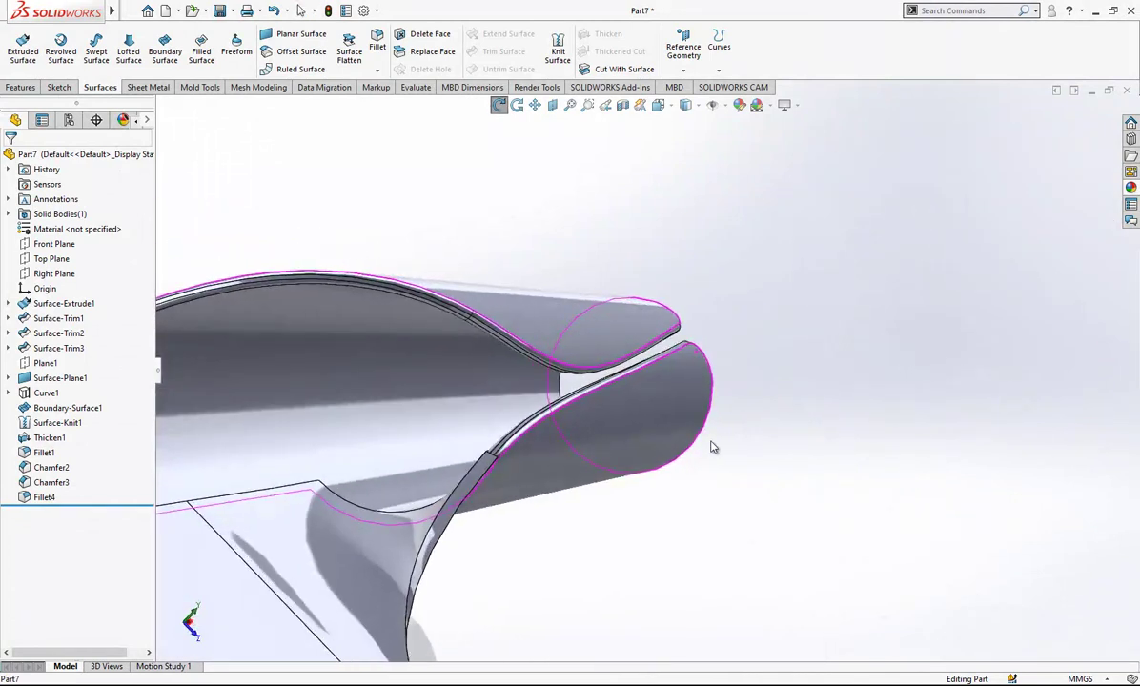
left_click(713, 446)
scroll(476, 496, "down", 3)
middle_click_drag(467, 445, 432, 470)
scroll(495, 452, "up", 3)
middle_click_drag(496, 452, 387, 458)
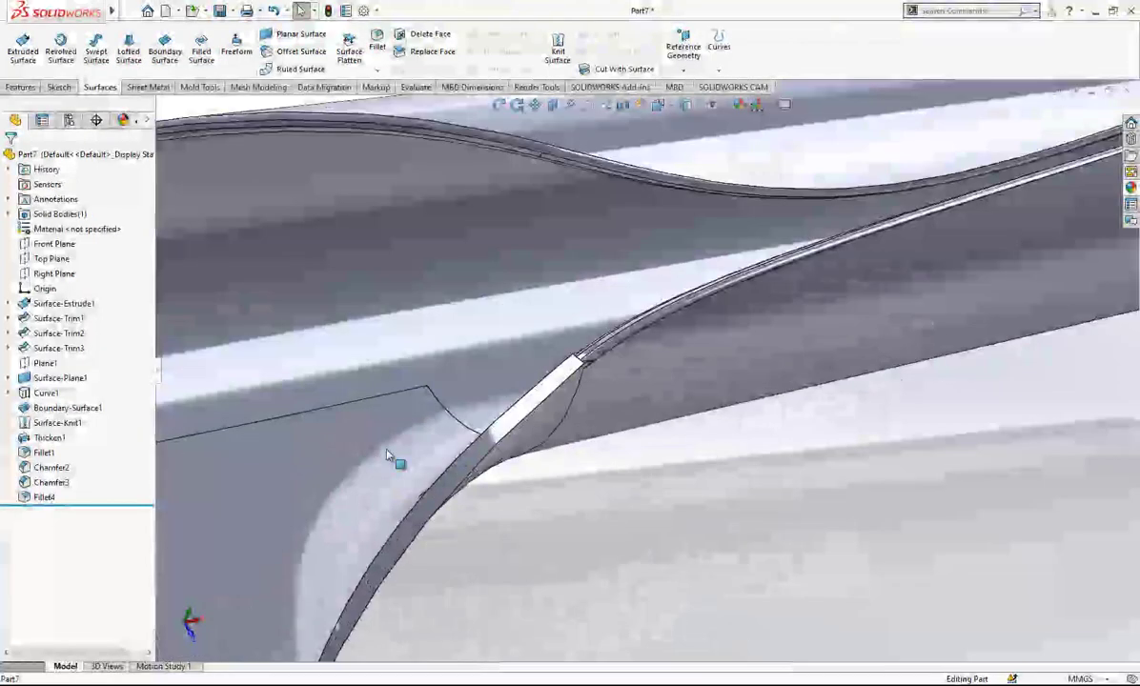
scroll(476, 416, "down", 3)
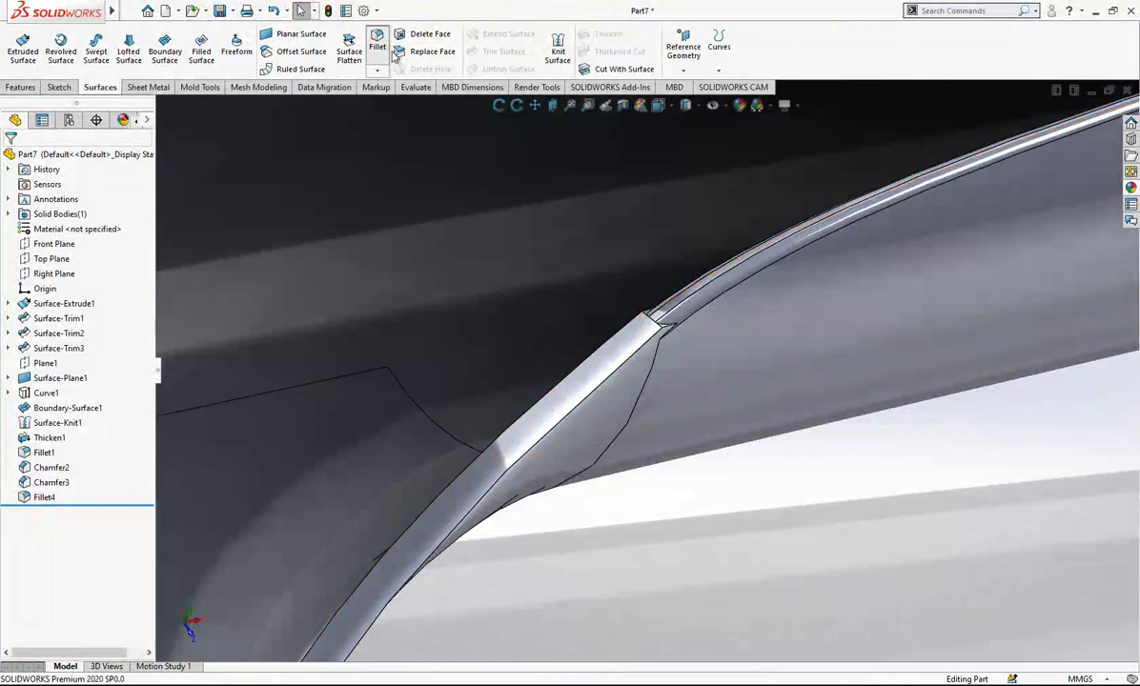
left_click(632, 332)
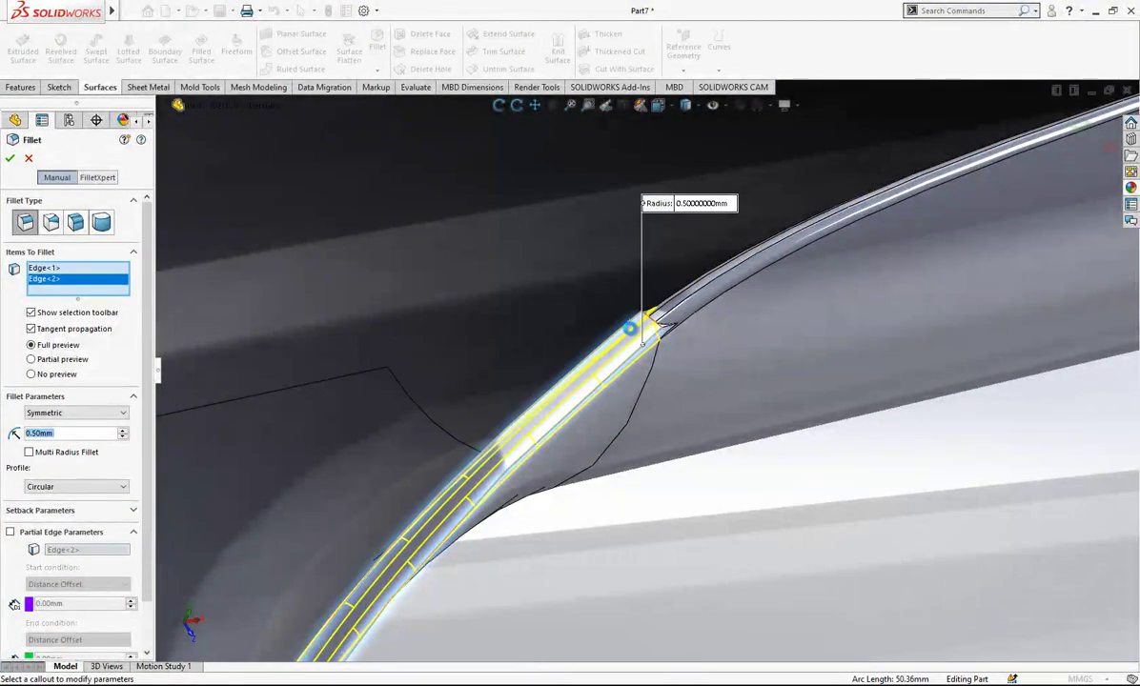
key("Return")
Examine the finished knife's rounded edges, sharpened blade and open tubular handle from several angles.
scroll(658, 341, "up", 8)
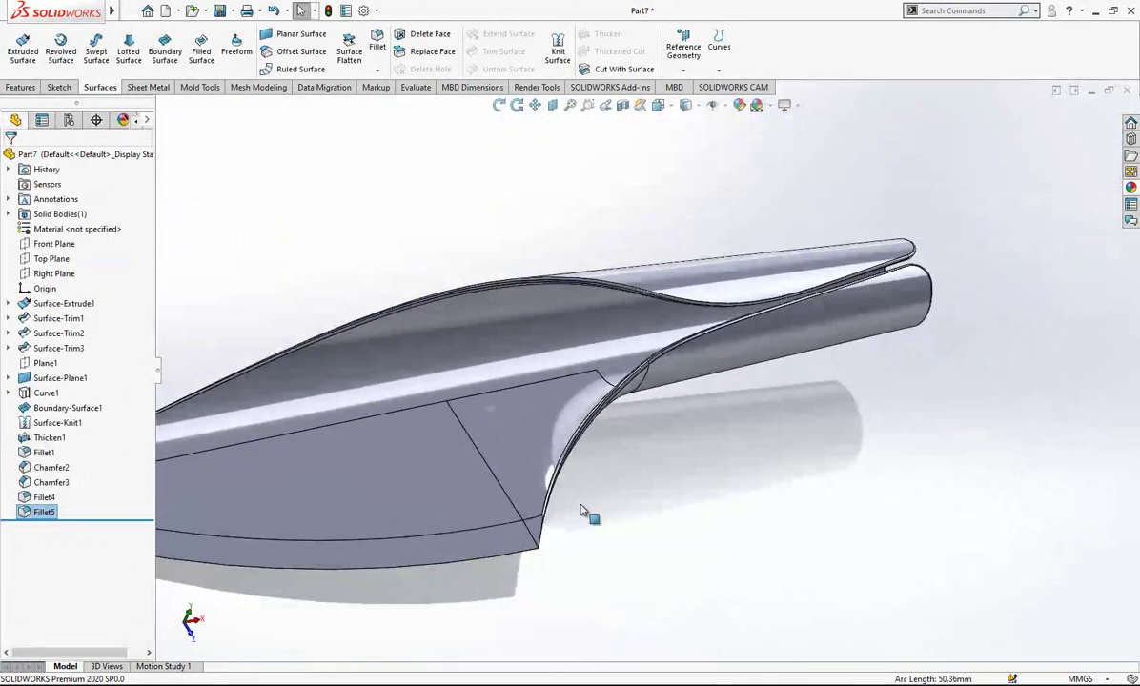
scroll(538, 547, "down", 5)
middle_click_drag(540, 478, 810, 297)
scroll(579, 472, "up", 2)
scroll(856, 352, "down", 5)
scroll(743, 342, "up", 4)
scroll(570, 298, "up", 3)
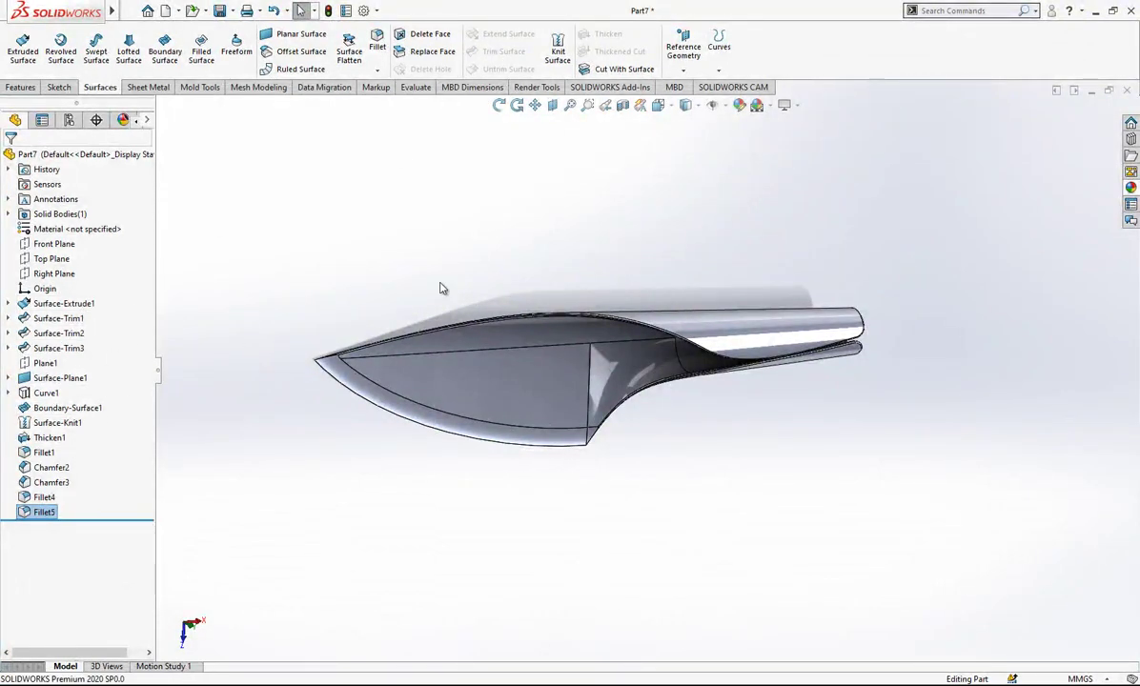
middle_click_drag(753, 361, 682, 319)
scroll(665, 343, "down", 4)
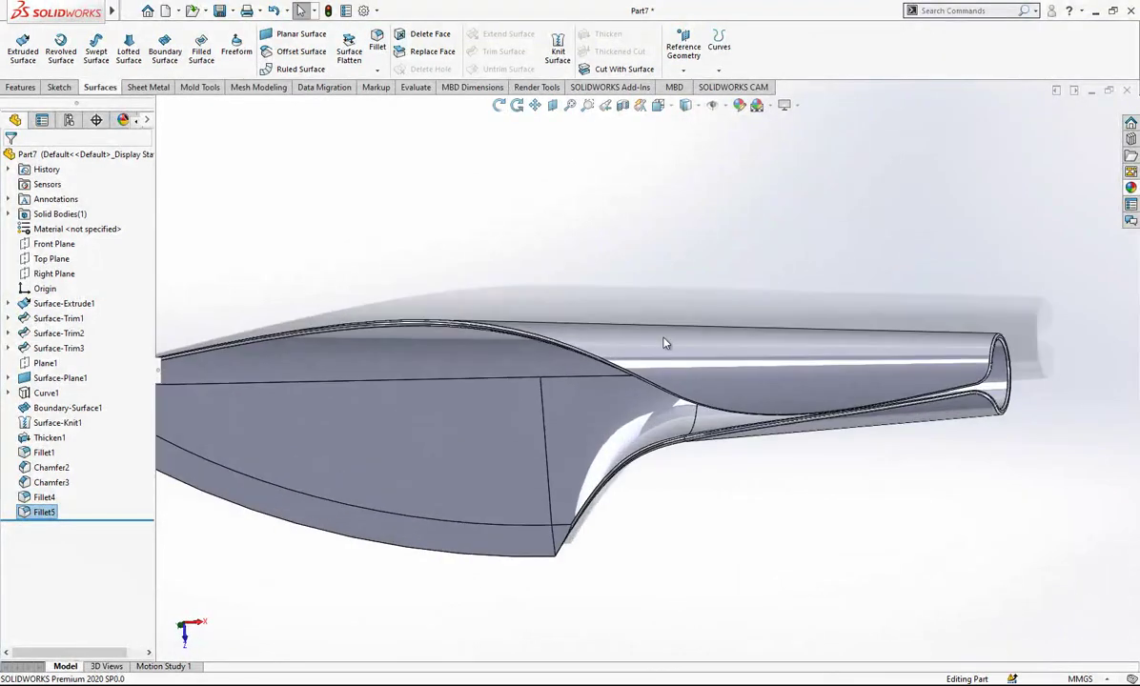
scroll(665, 343, "up", 2)
mouse_move(661, 372)
middle_mouse_down()
mouse_move(714, 308)
mouse_move(726, 268)
mouse_move(649, 399)
mouse_move(611, 324)
mouse_move(601, 369)
mouse_move(758, 407)
mouse_move(677, 433)
mouse_move(649, 456)
middle_mouse_up()
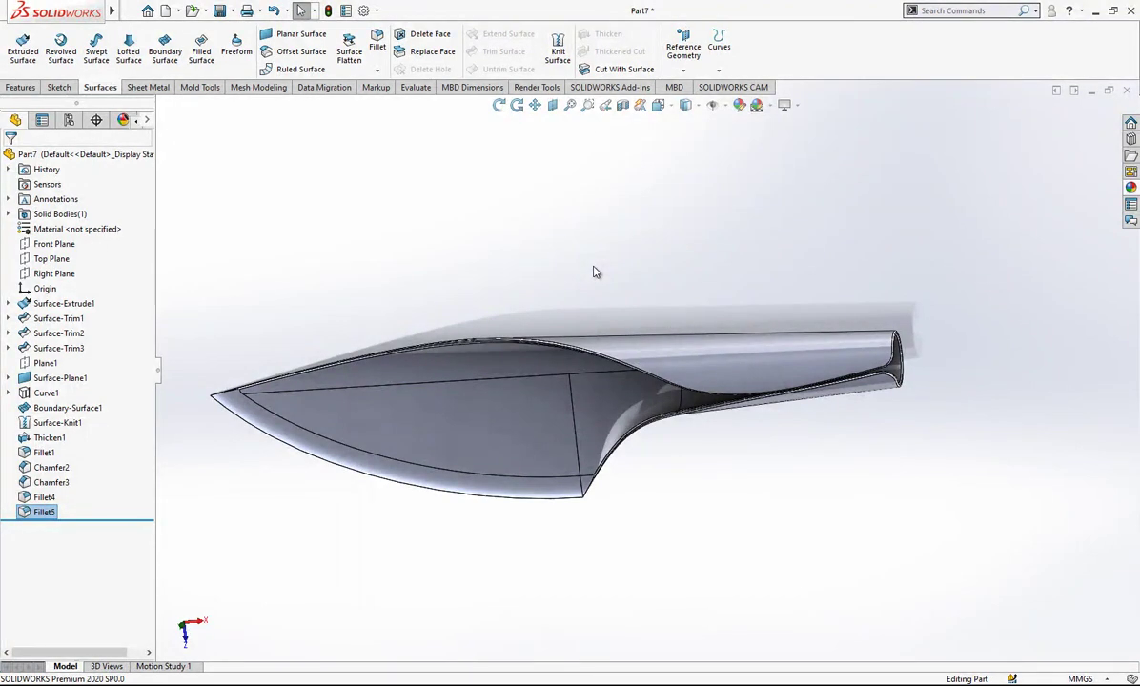
middle_click_drag(495, 349, 482, 294)
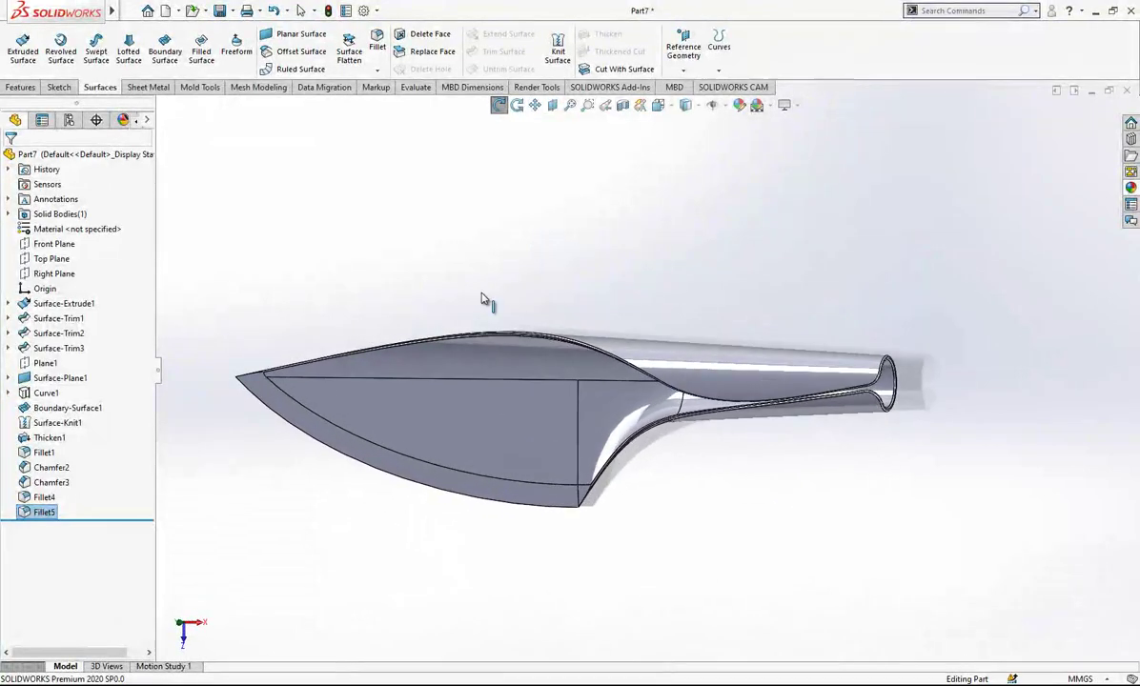
scroll(467, 348, "down", 2)
scroll(601, 279, "up", 2)
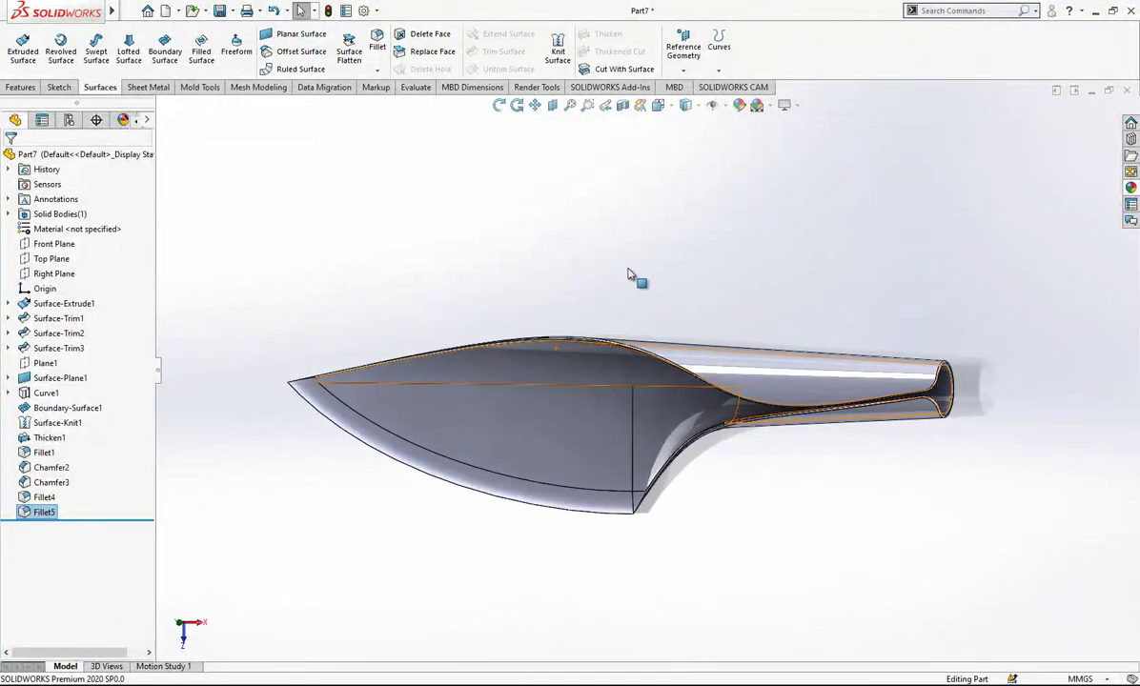